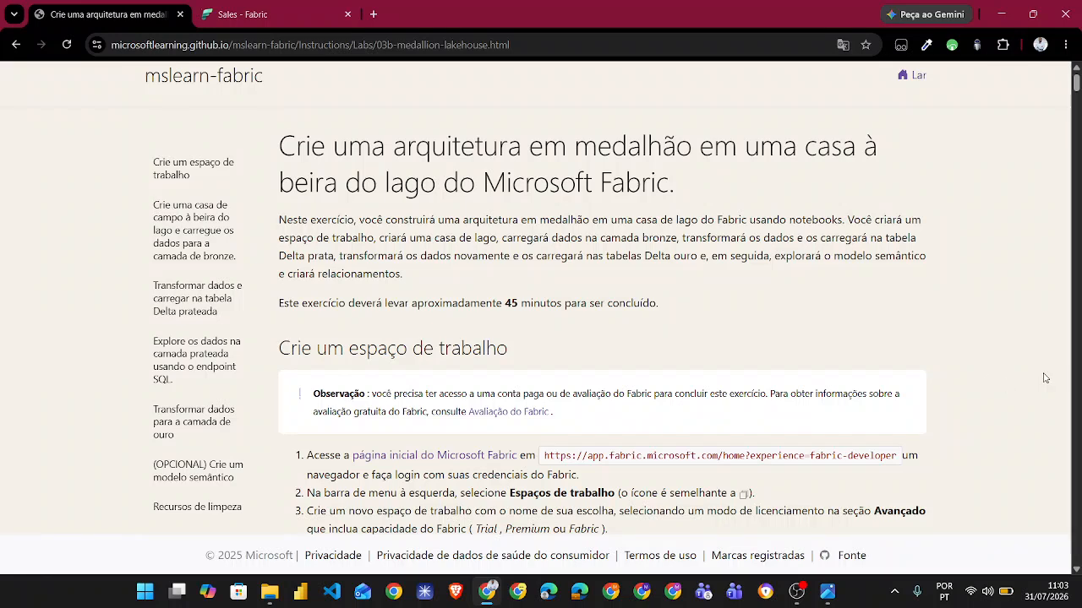
- Read the workspace setup instructions, switch to Fabric and review the items of the Exercicio 4 folder in the DP_700 workspace
scroll(978, 370, down, 5)
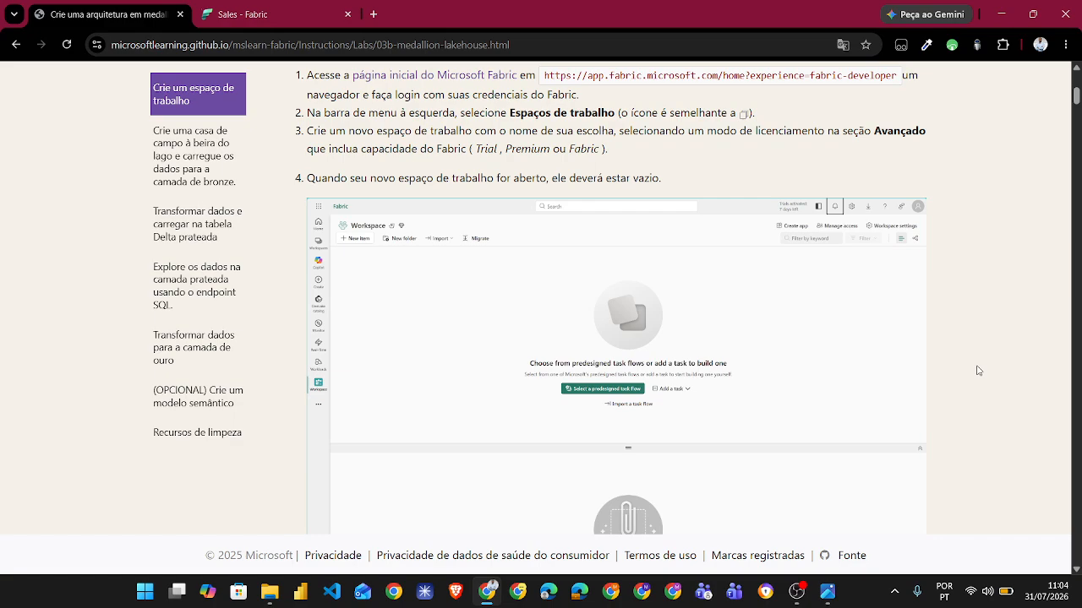
scroll(977, 370, down, 8)
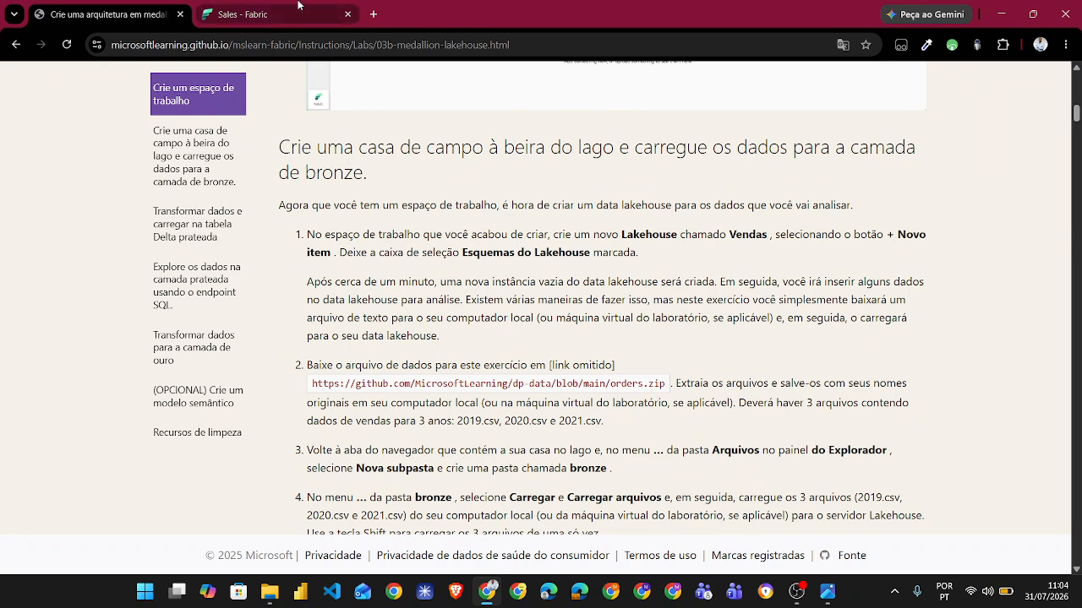
click(275, 14)
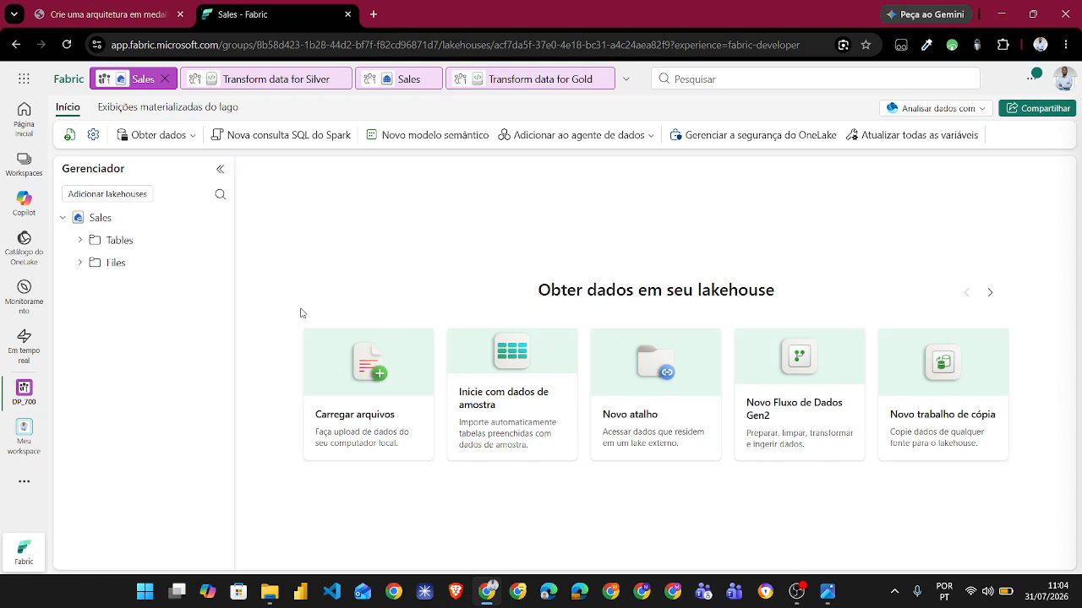
click(24, 160)
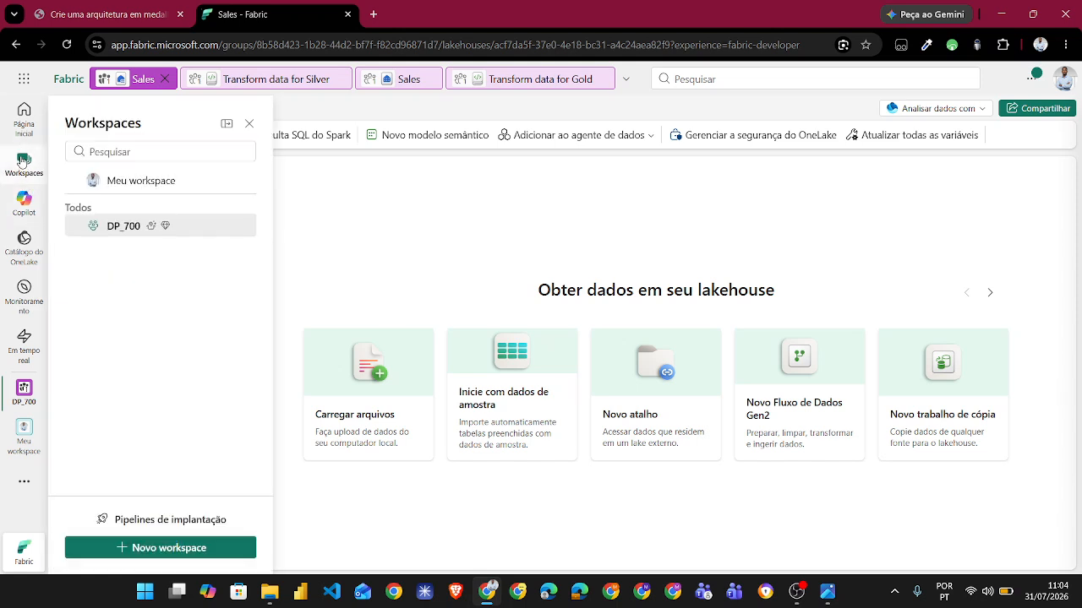
click(111, 232)
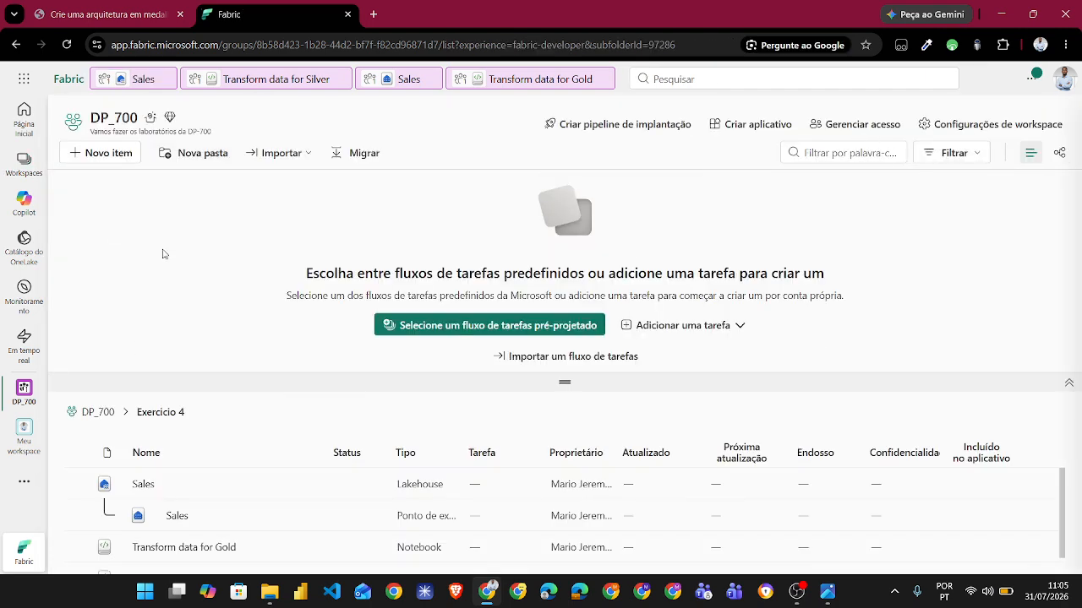
click(113, 418)
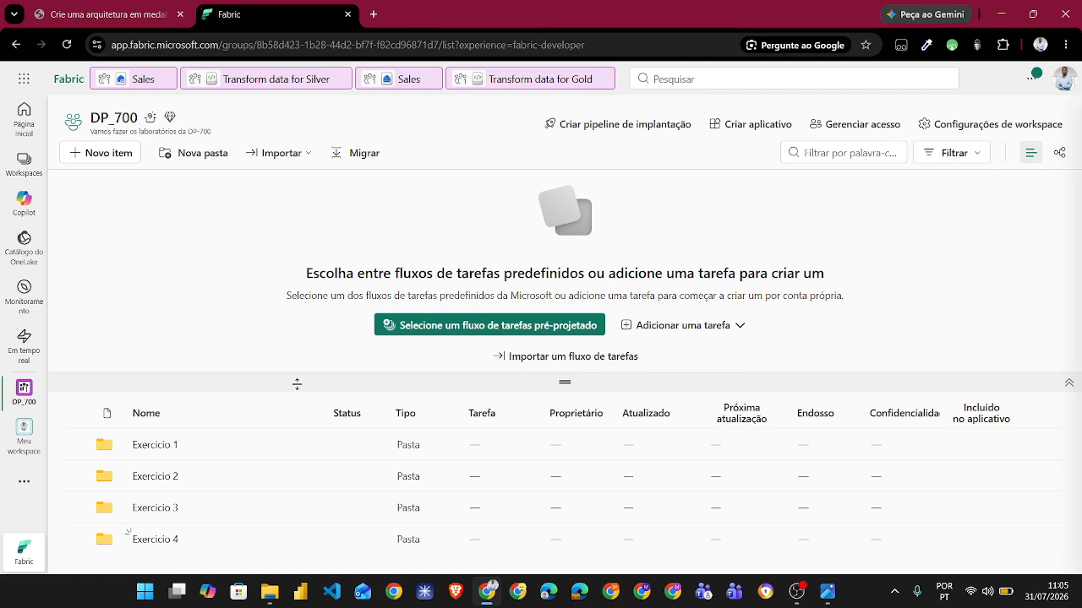
click(155, 540)
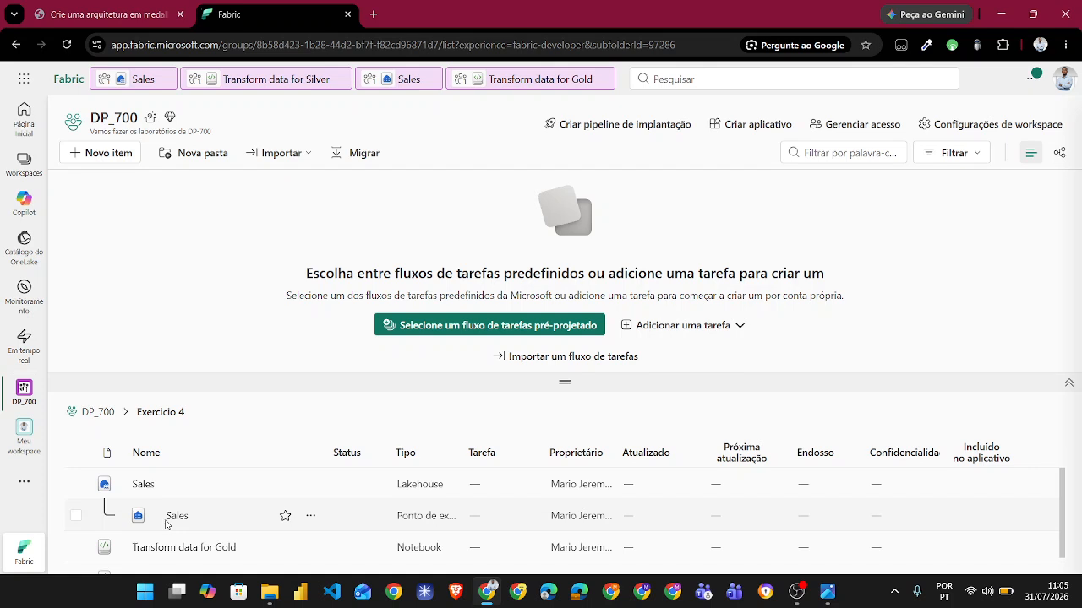
scroll(157, 541, down, 1)
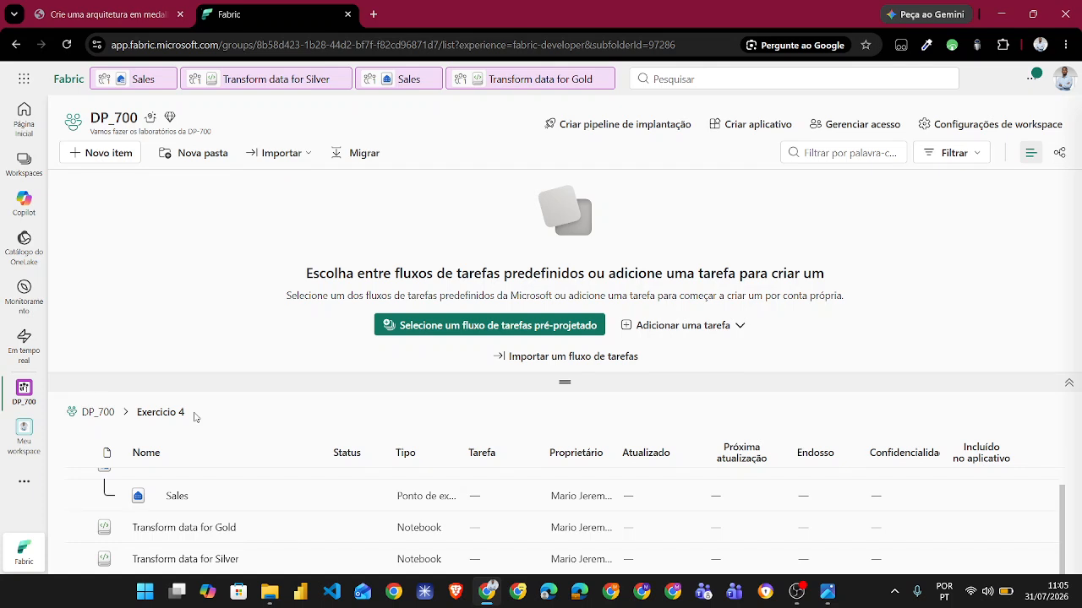
scroll(208, 498, up, 1)
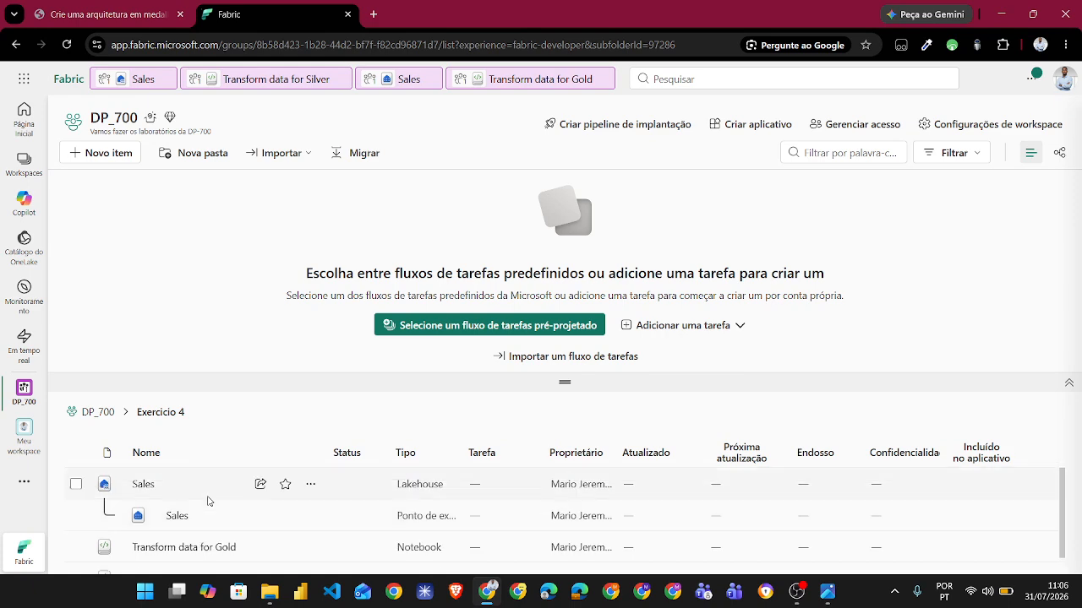
- Check the lakehouse creation instructions in the lab guide and open the Sales lakehouse in Fabric
click(127, 15)
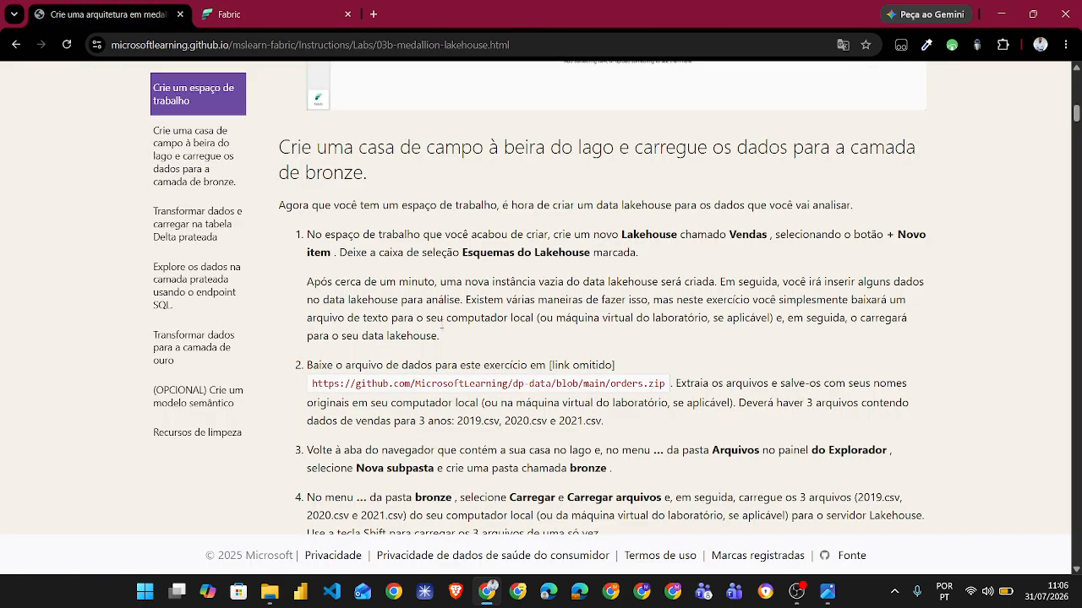
scroll(638, 340, down, 1)
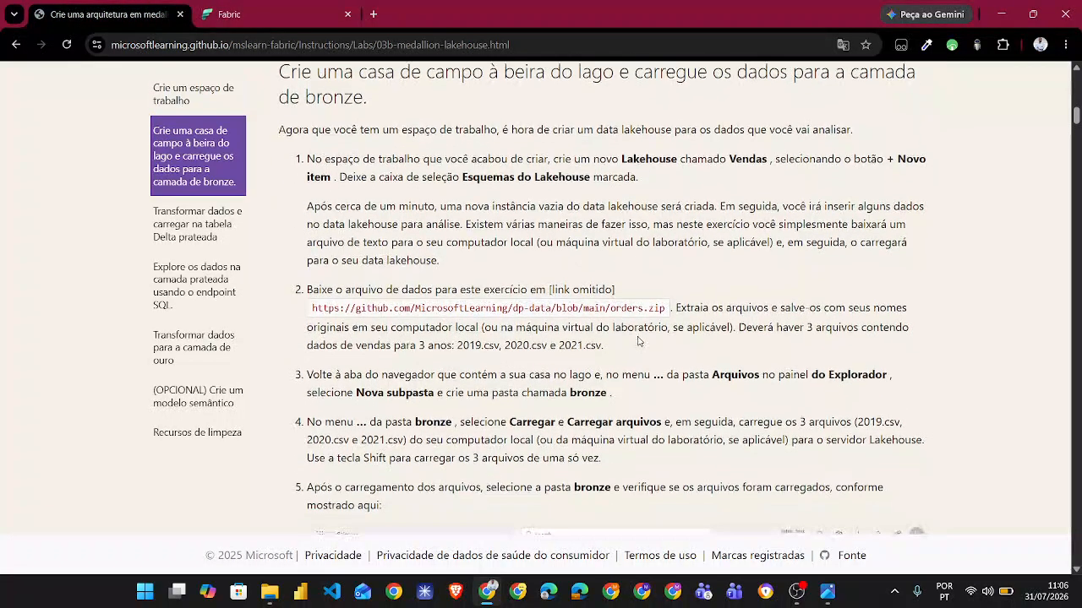
click(270, 7)
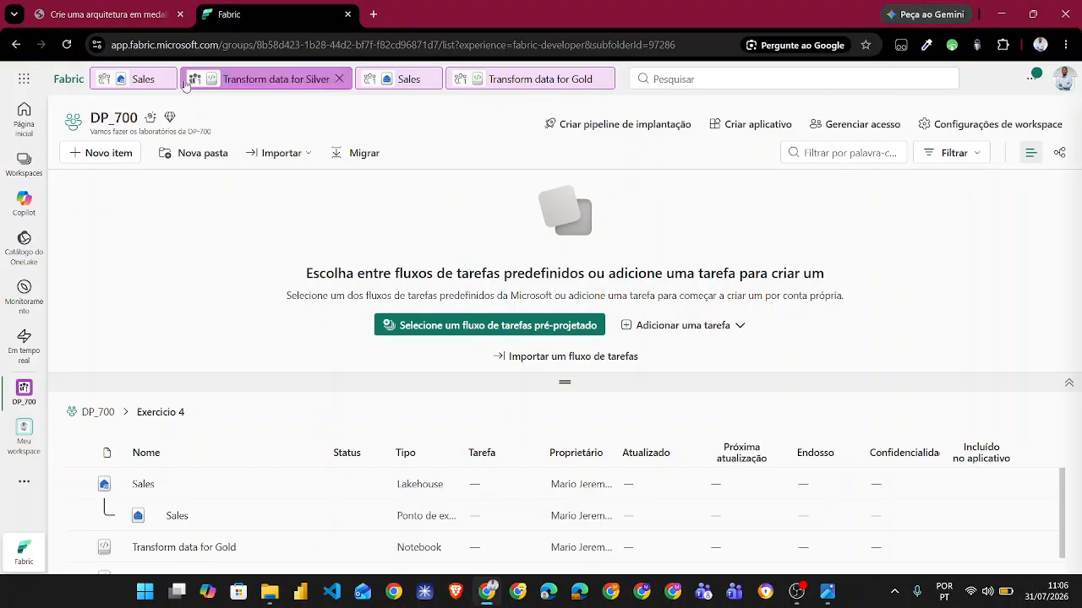
click(122, 82)
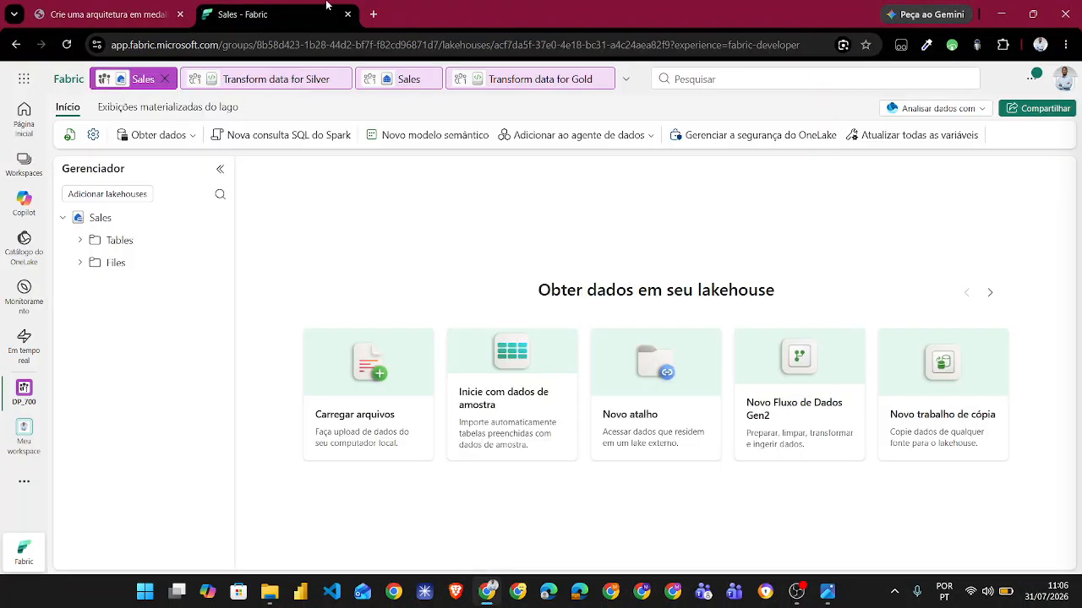
- Read the lab instructions for loading the CSV files and show the contents of the lakehouse's bronze folder under Files
click(118, 14)
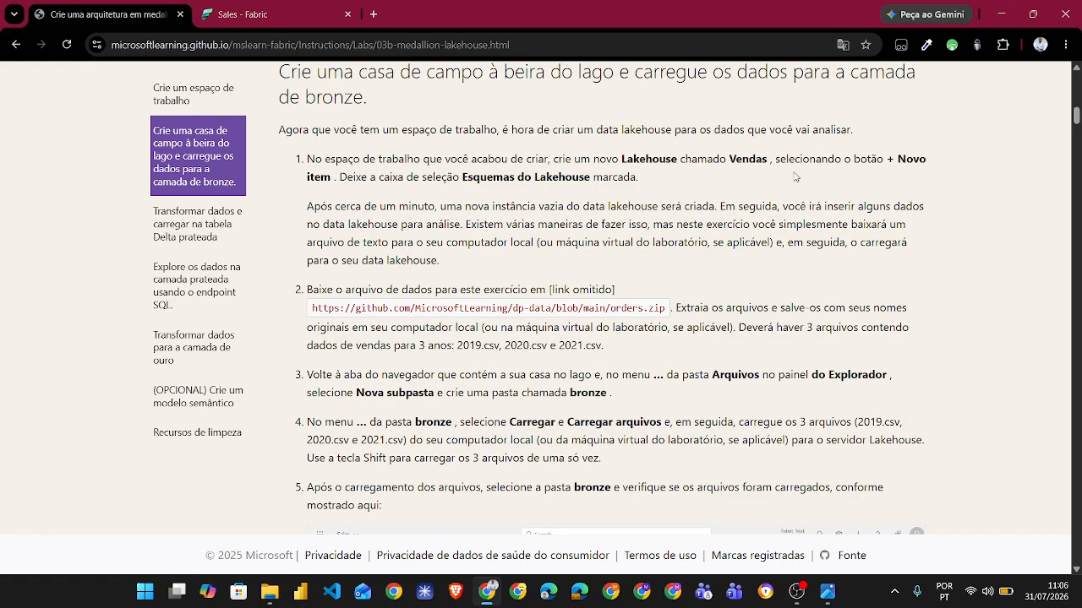
scroll(747, 223, down, 1)
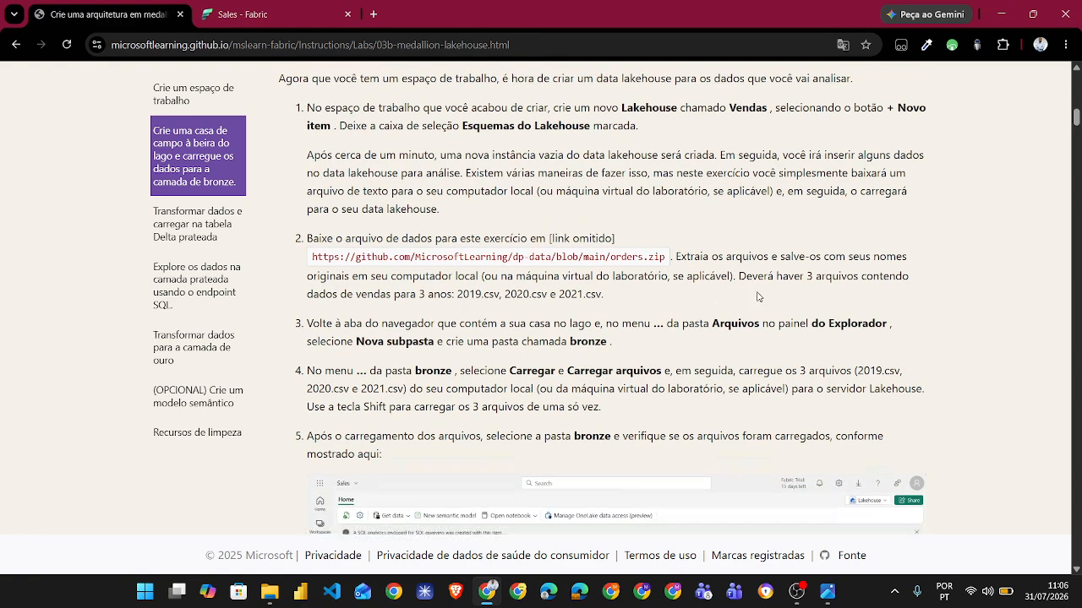
scroll(758, 297, down, 1)
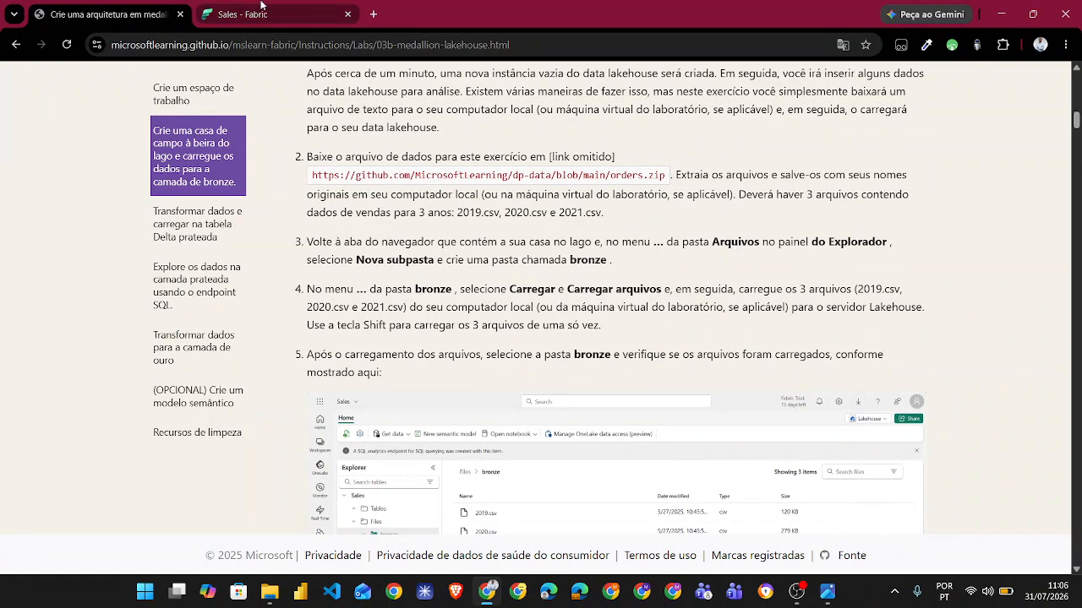
click(245, 14)
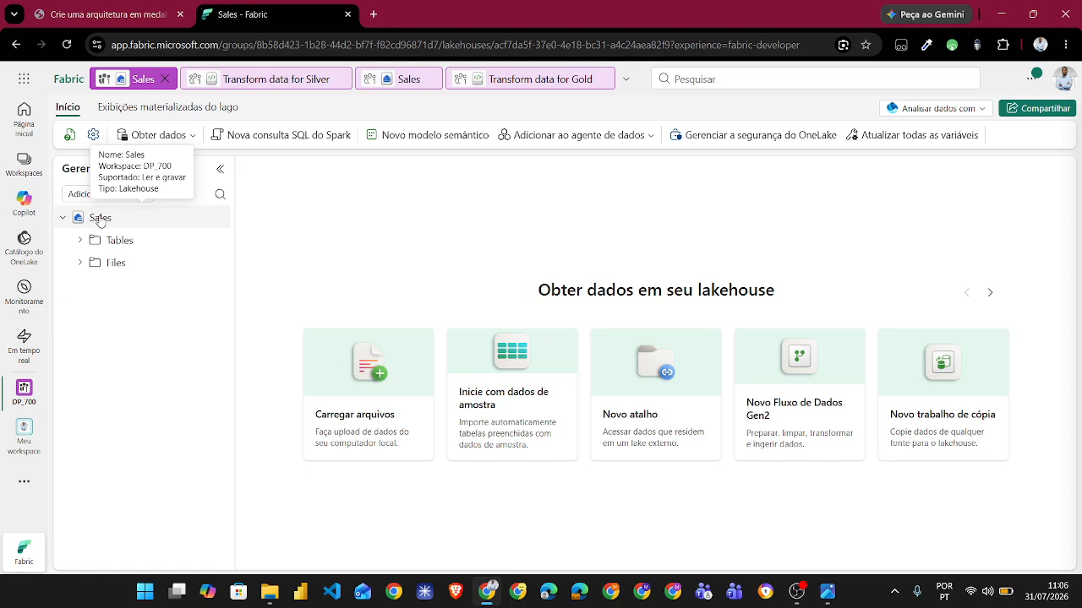
click(80, 264)
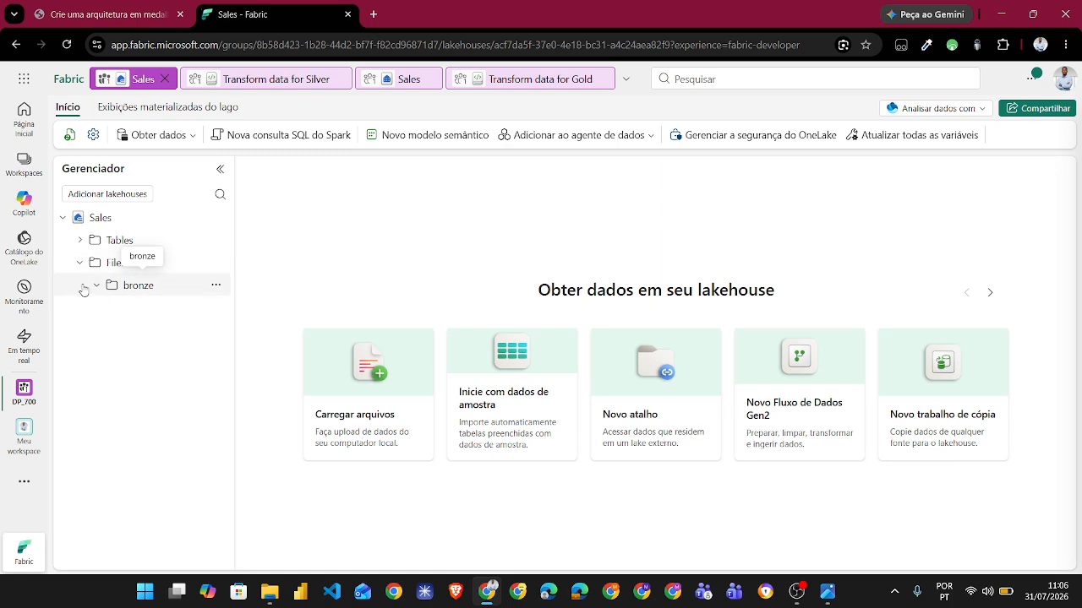
click(138, 286)
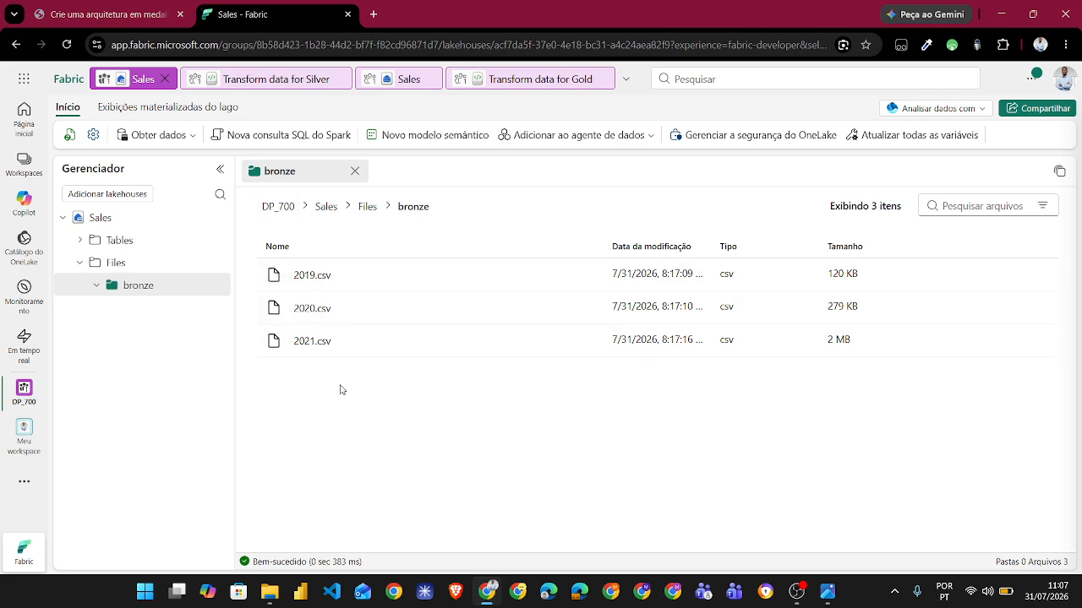
- Return to the lab guide, examine its reference image of the bronze folder at full size, and close the image
click(109, 7)
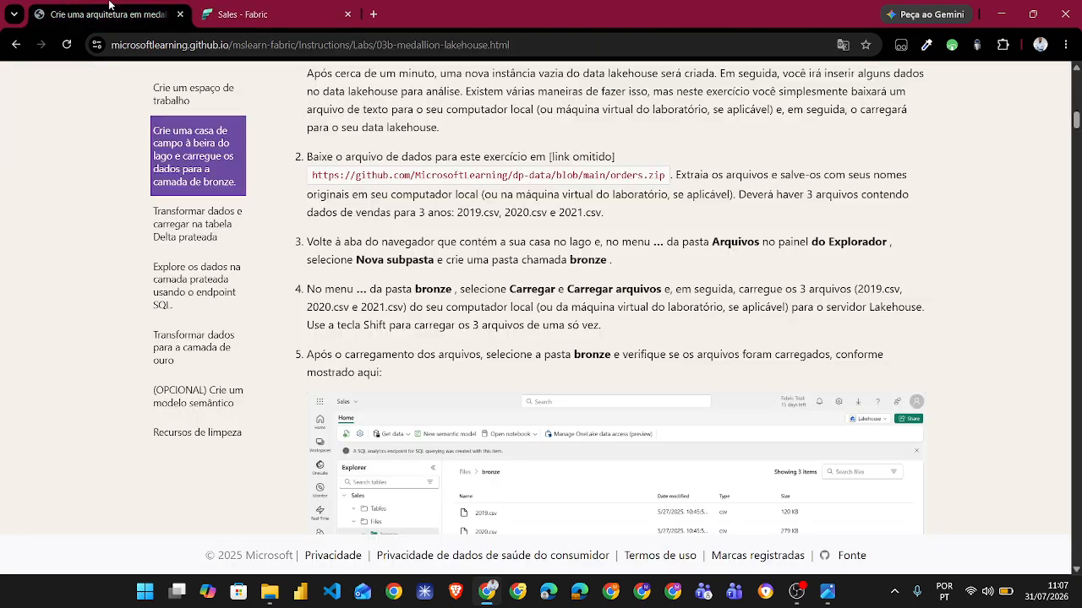
scroll(334, 314, down, 4)
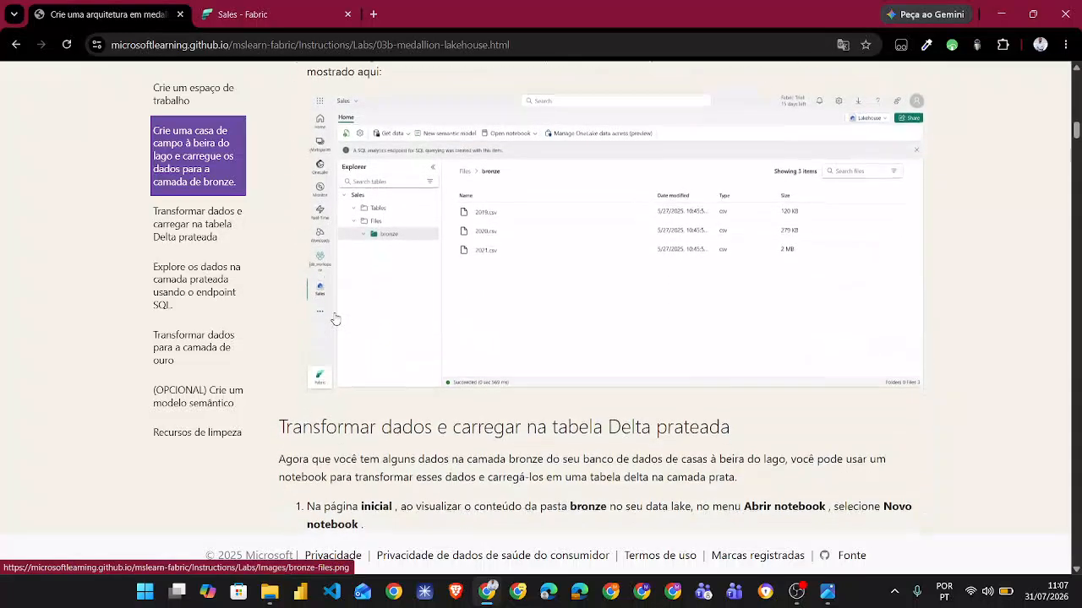
scroll(331, 358, down, 1)
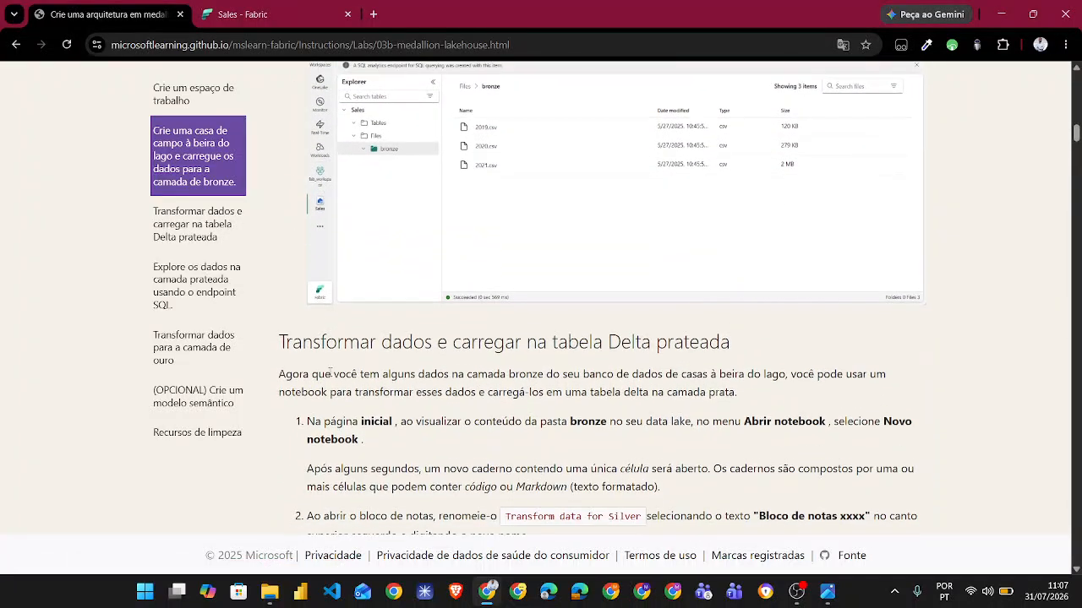
scroll(581, 367, down, 1)
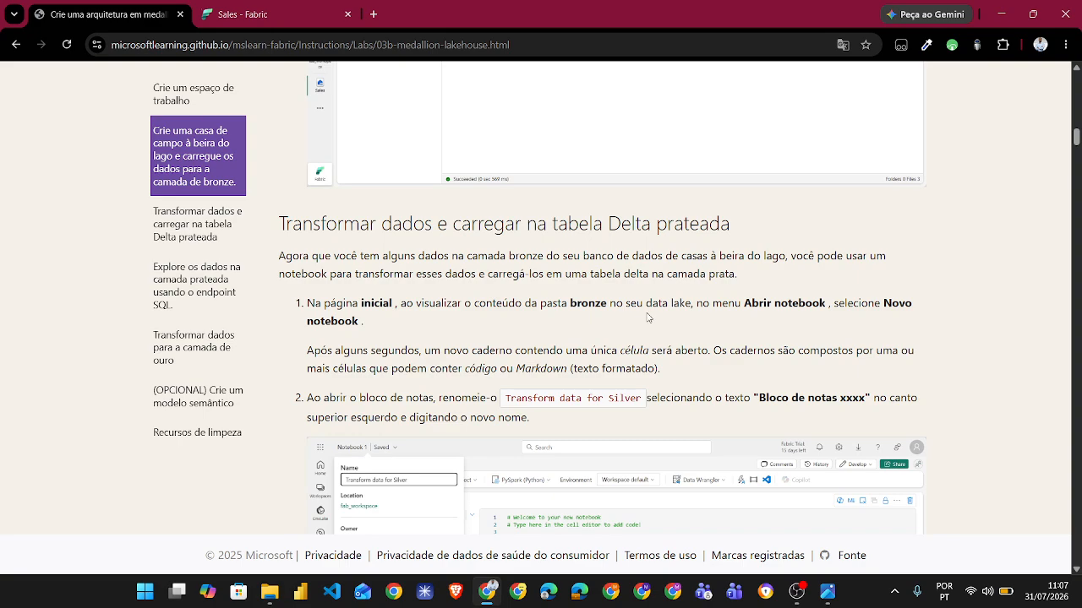
scroll(608, 334, down, 2)
scroll(583, 348, up, 3)
scroll(584, 348, up, 1)
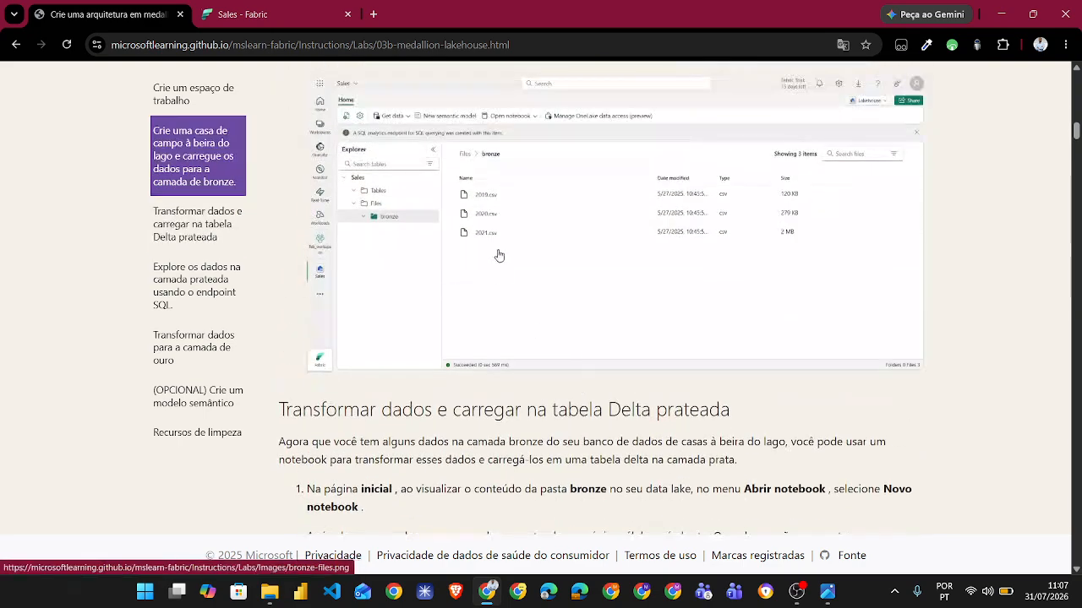
scroll(592, 380, down, 2)
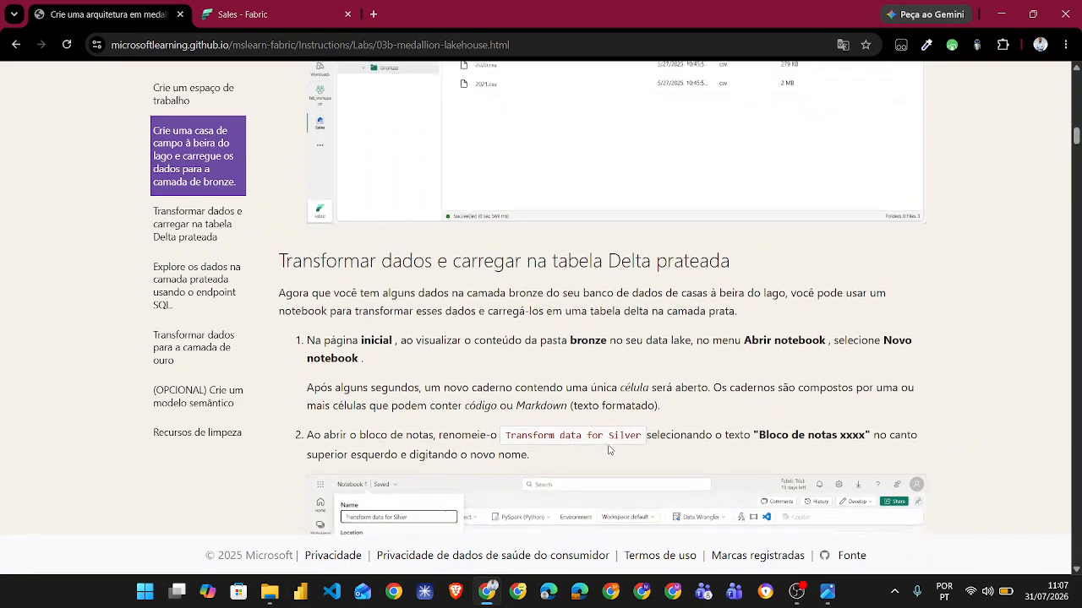
scroll(566, 296, up, 2)
click(551, 255)
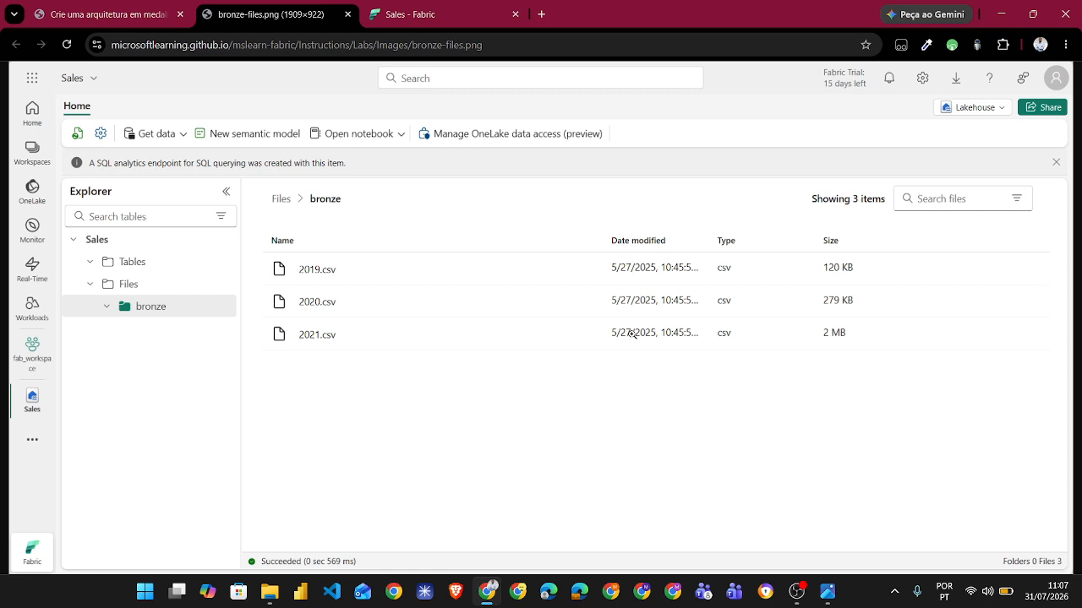
click(347, 15)
- Read the notebook creation and naming instructions, and show the first code cell of the Transform data for Silver notebook in Fabric
scroll(457, 439, down, 3)
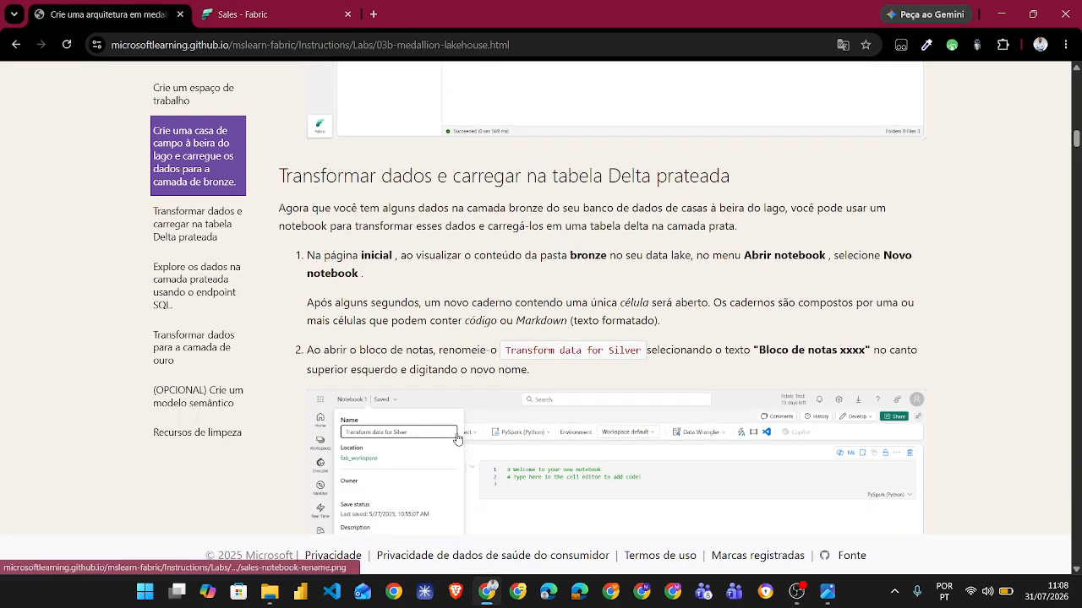
scroll(457, 438, down, 2)
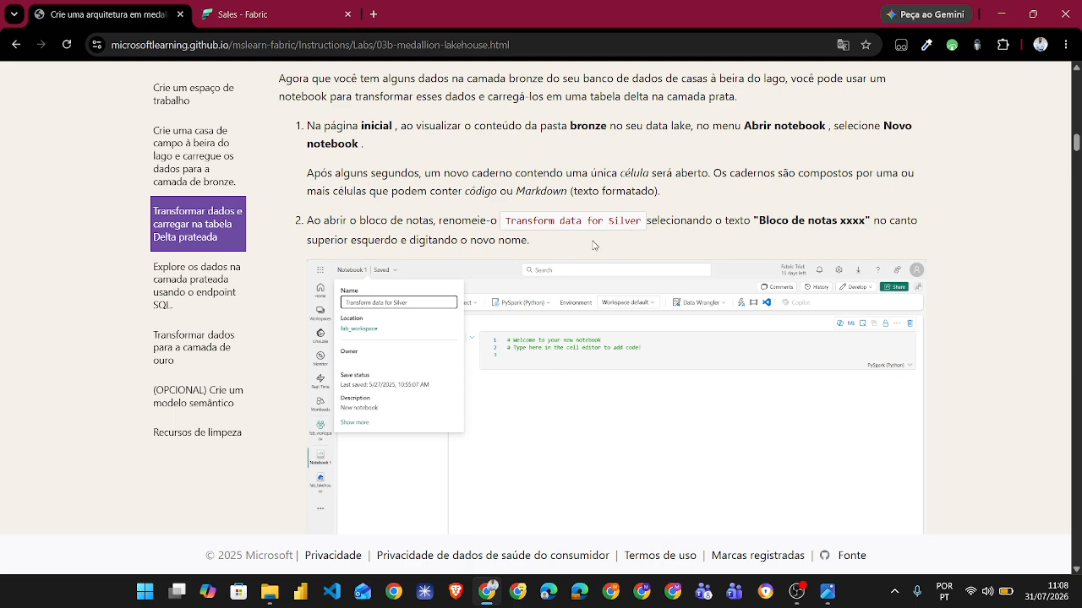
click(279, 14)
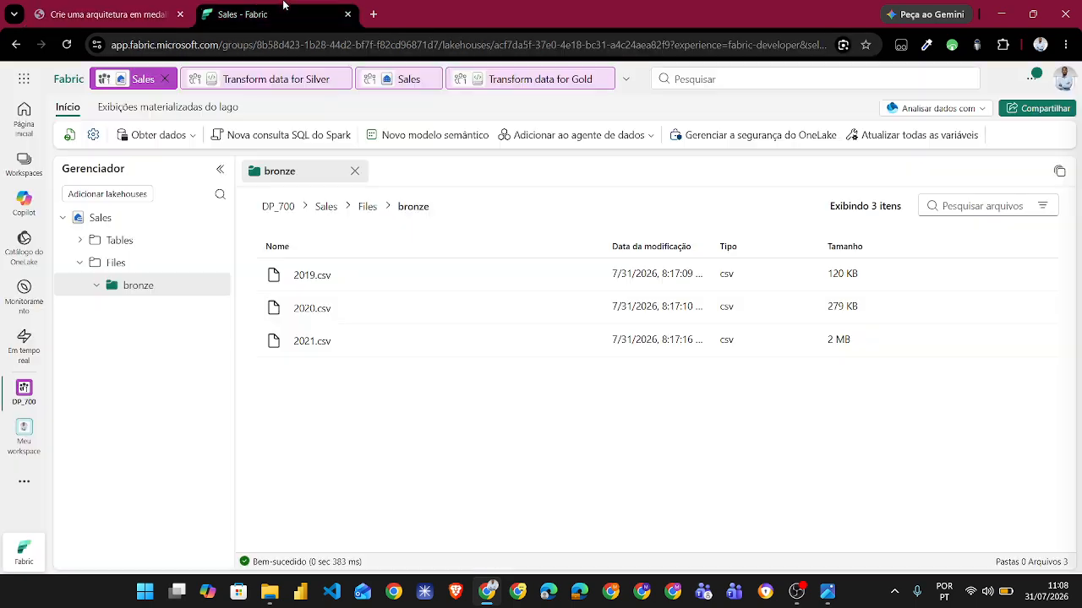
click(290, 89)
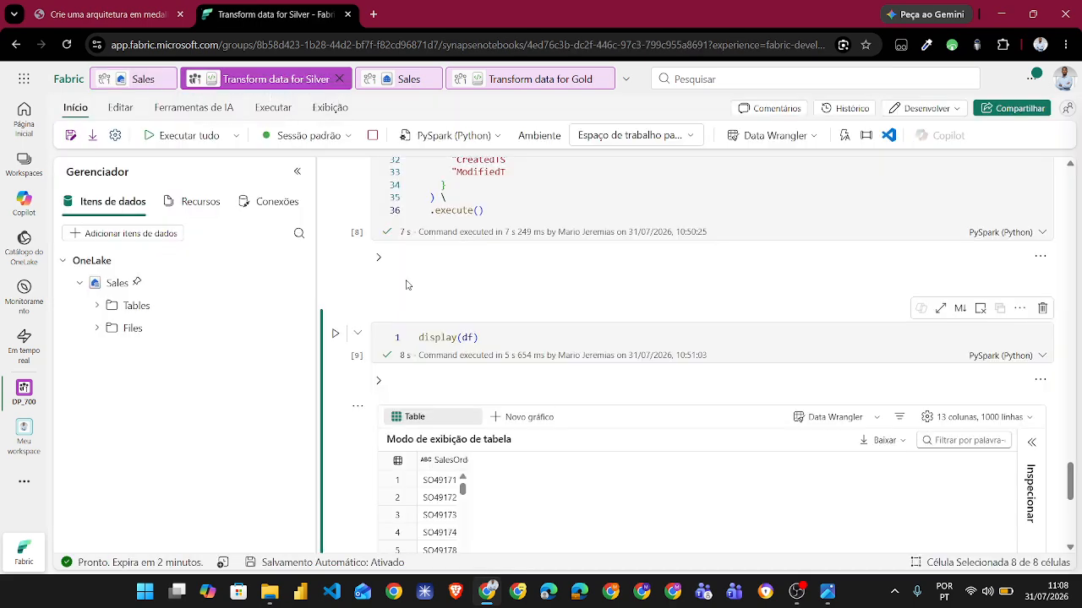
scroll(408, 285, up, 10)
scroll(406, 284, up, 5)
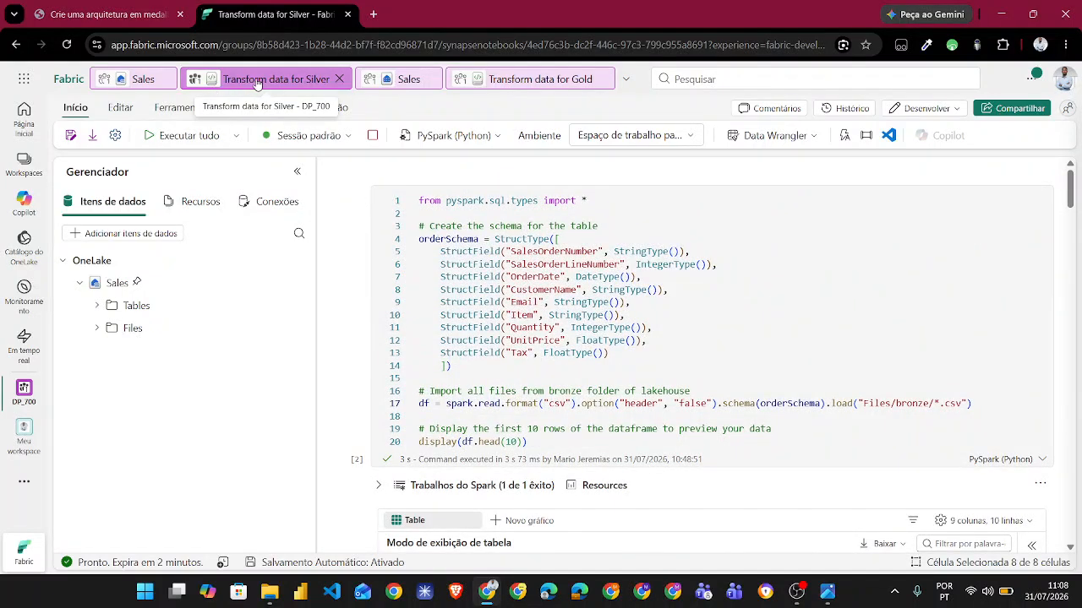
- Examine the lab guide's PySpark code that defines orderSchema and loads the bronze CSV files into a dataframe
click(165, 16)
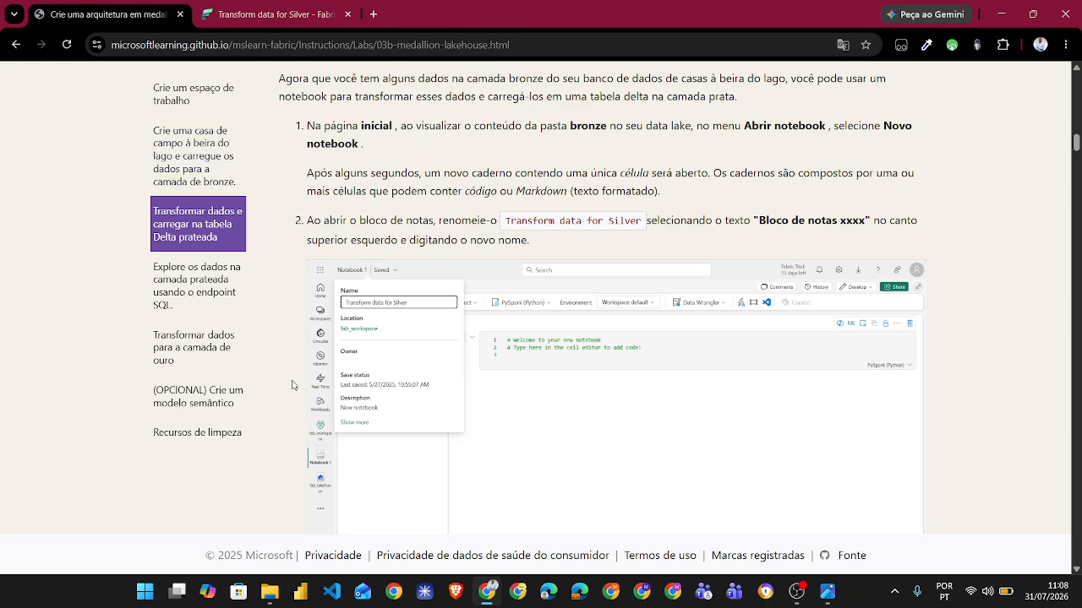
scroll(296, 393, down, 3)
scroll(295, 397, down, 4)
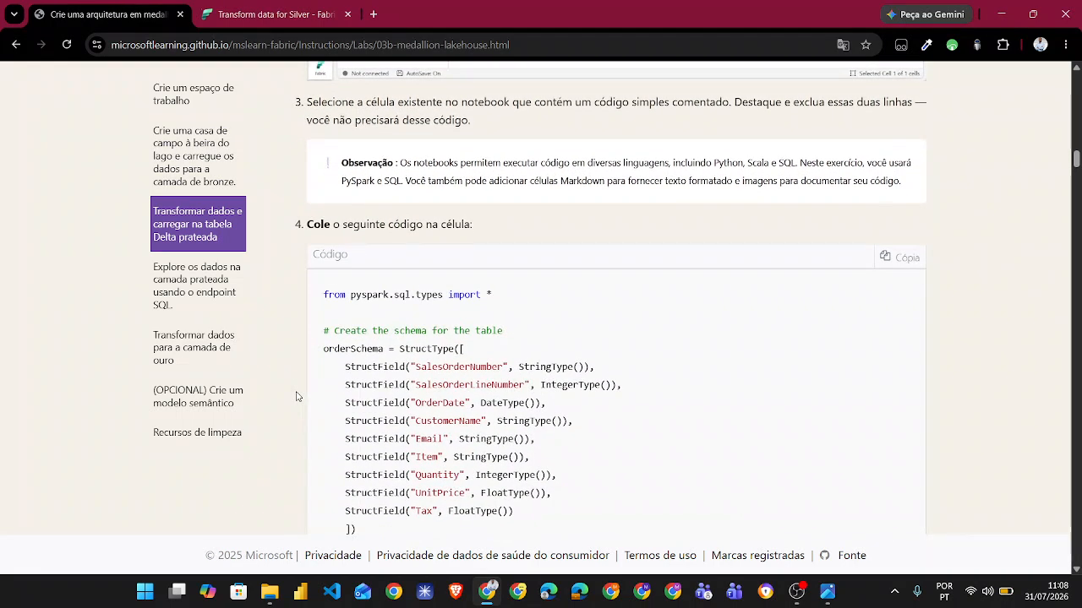
scroll(296, 397, down, 1)
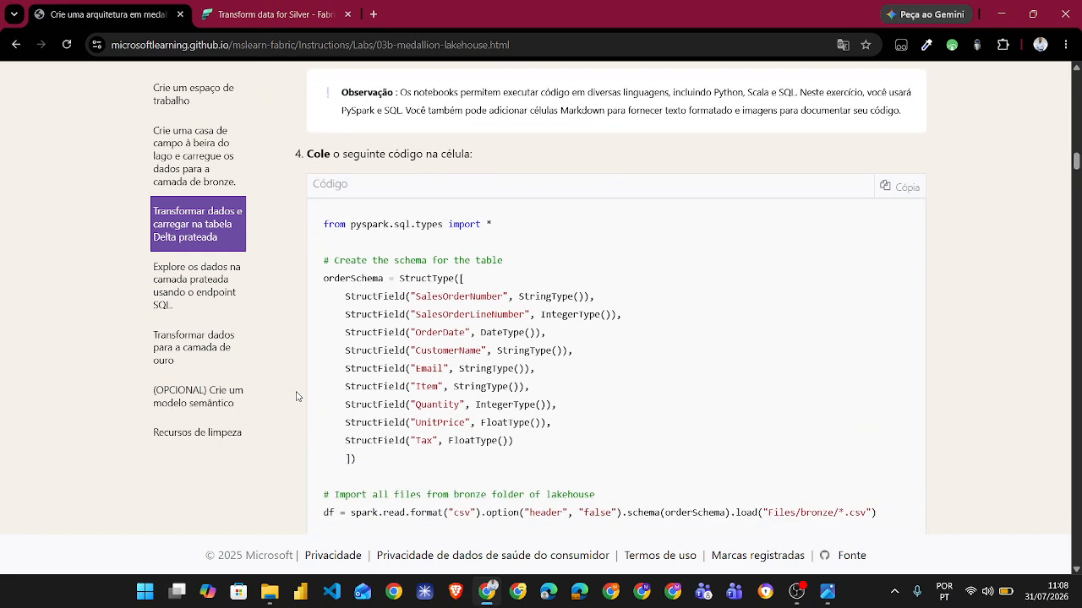
scroll(296, 396, down, 1)
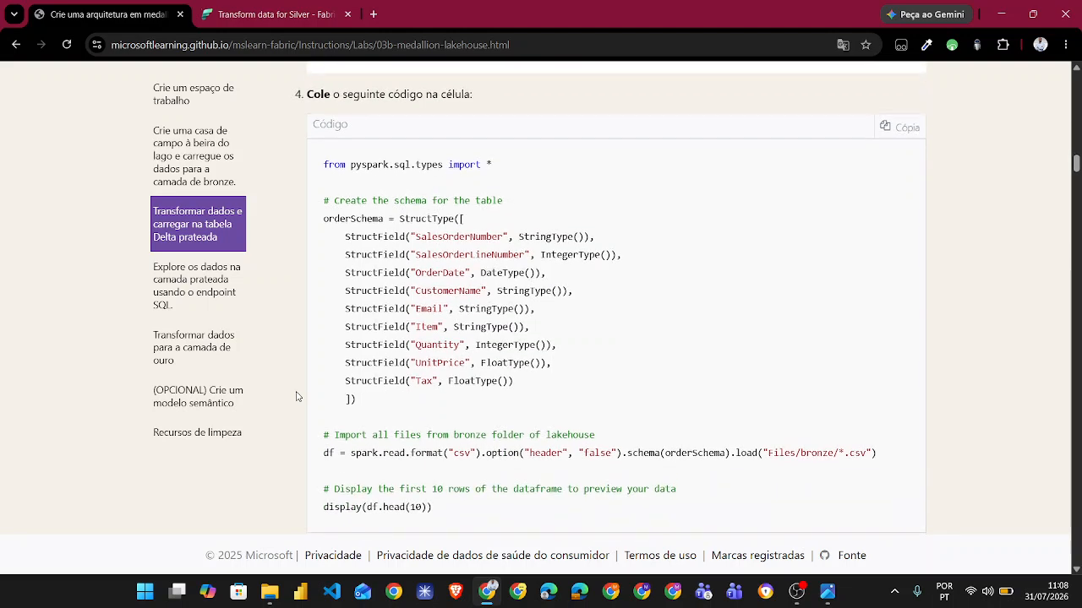
- Return to the Transform data for Silver notebook and examine its first code cell and the ten-row preview table
scroll(295, 396, down, 1)
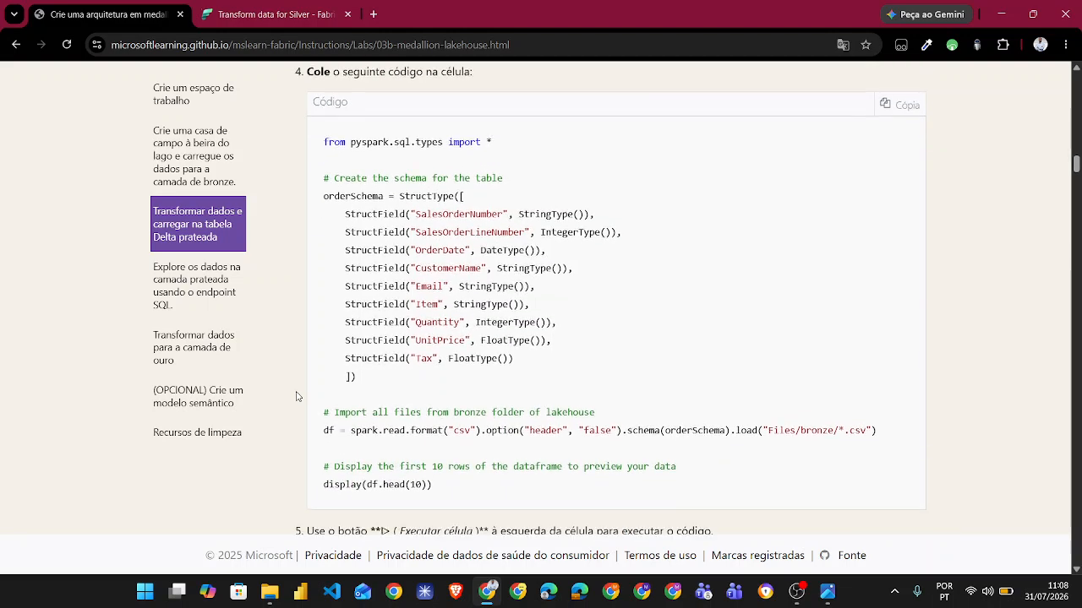
click(265, 17)
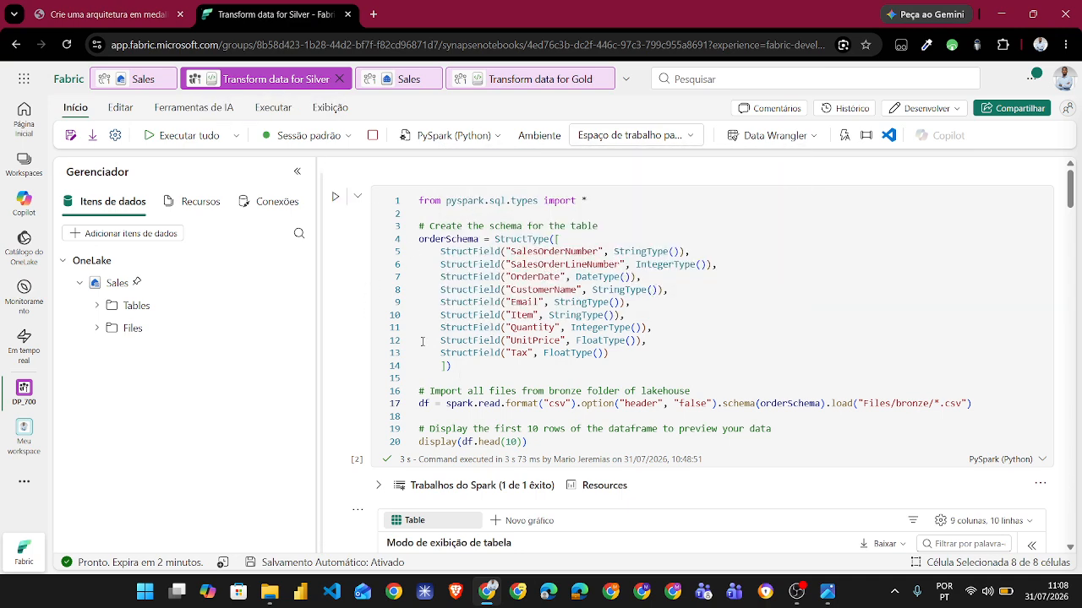
scroll(338, 400, down, 1)
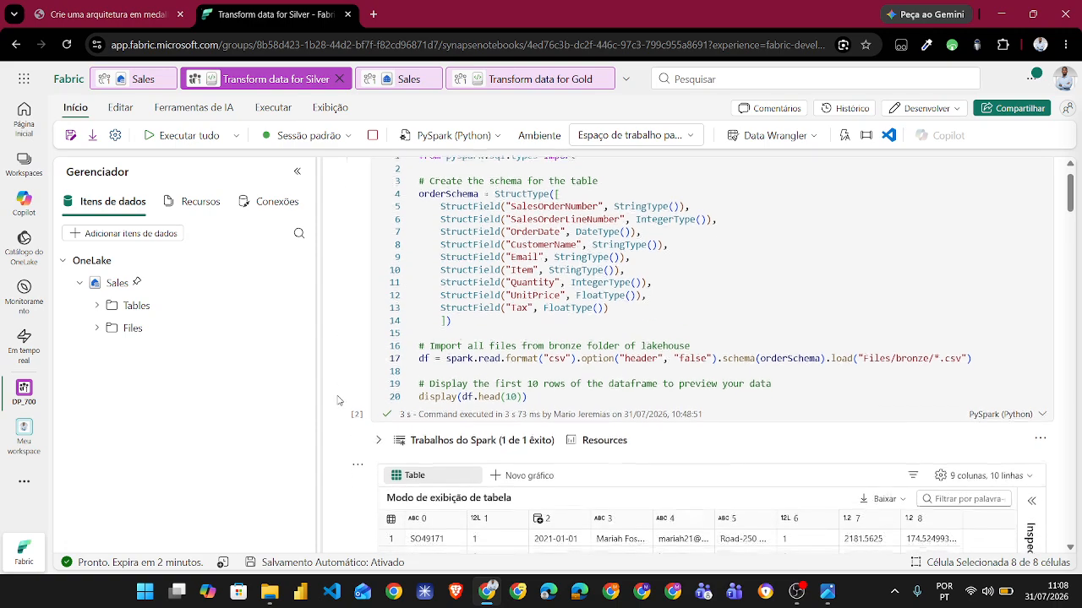
scroll(338, 401, down, 2)
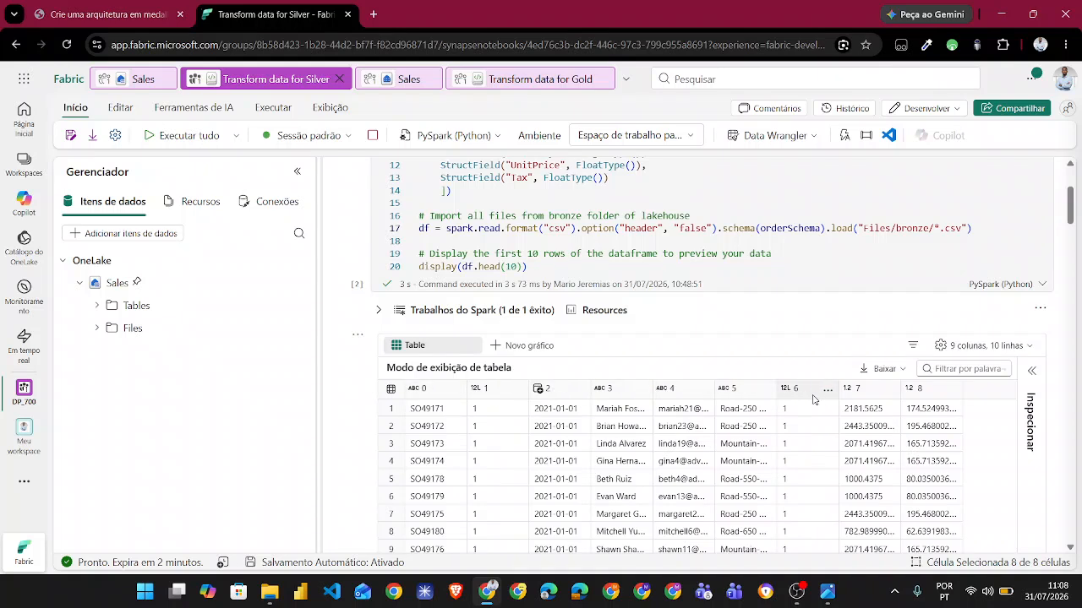
scroll(338, 407, down, 1)
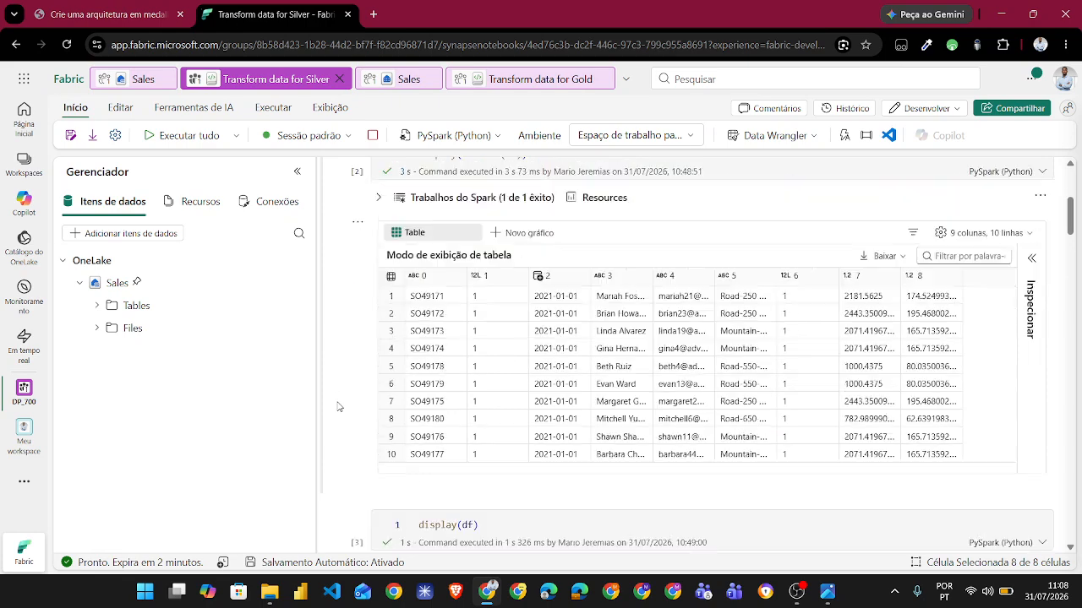
scroll(338, 407, down, 2)
- Compare the orderSchema field names with the column headers of the first display(df) table, through UnitPrice and Tax
scroll(348, 308, up, 3)
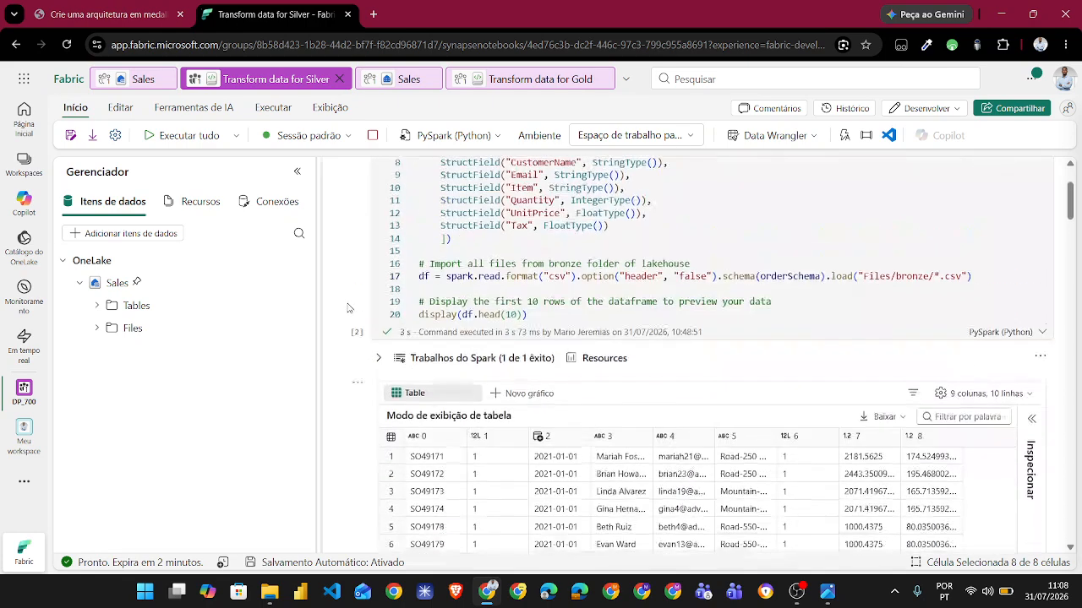
scroll(348, 308, up, 2)
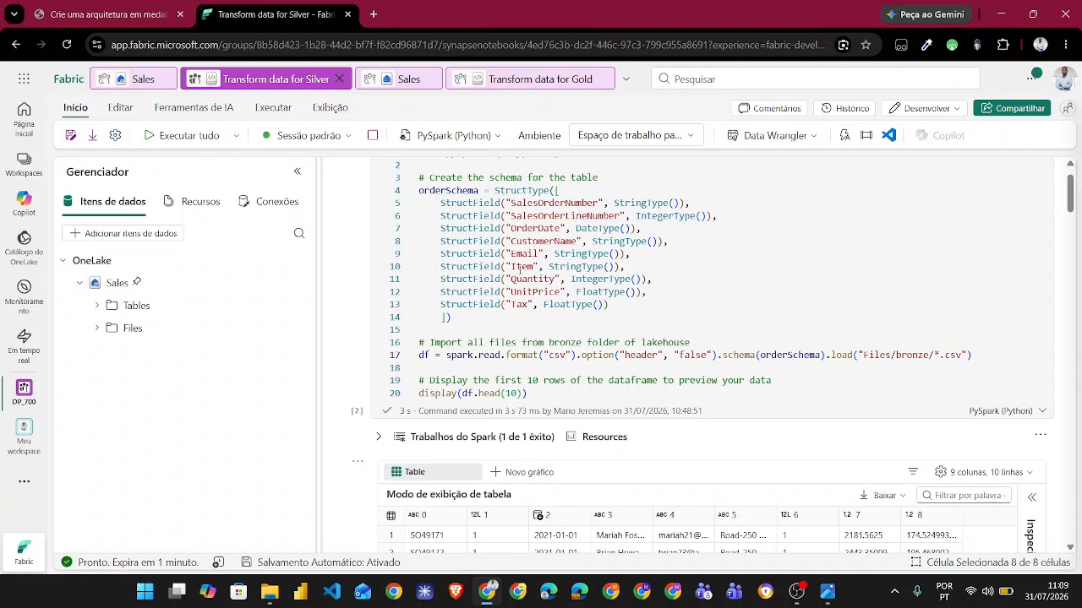
scroll(355, 344, down, 10)
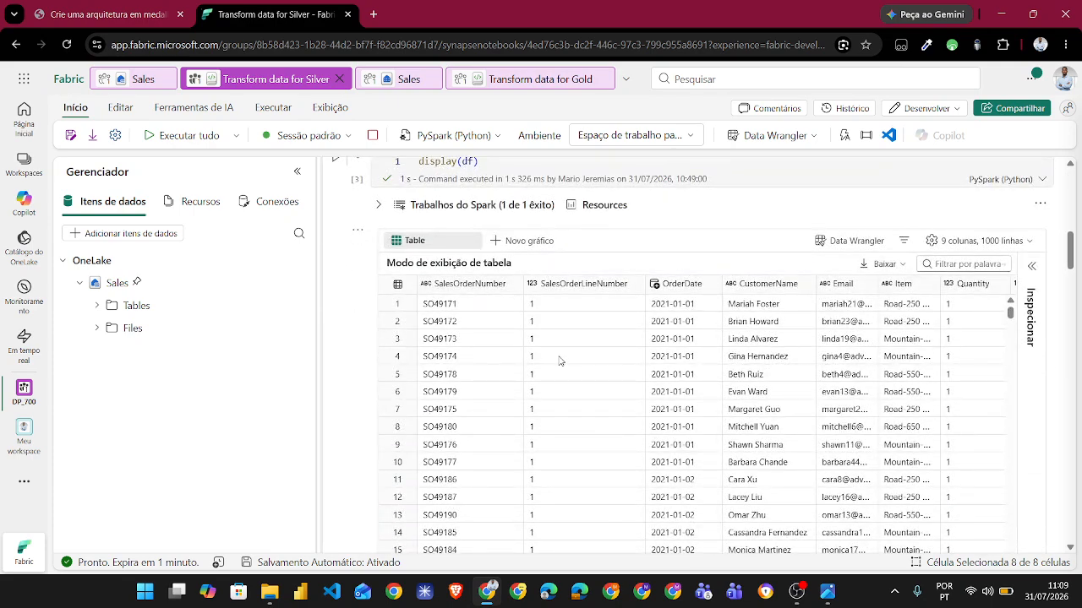
scroll(557, 354, right, 3)
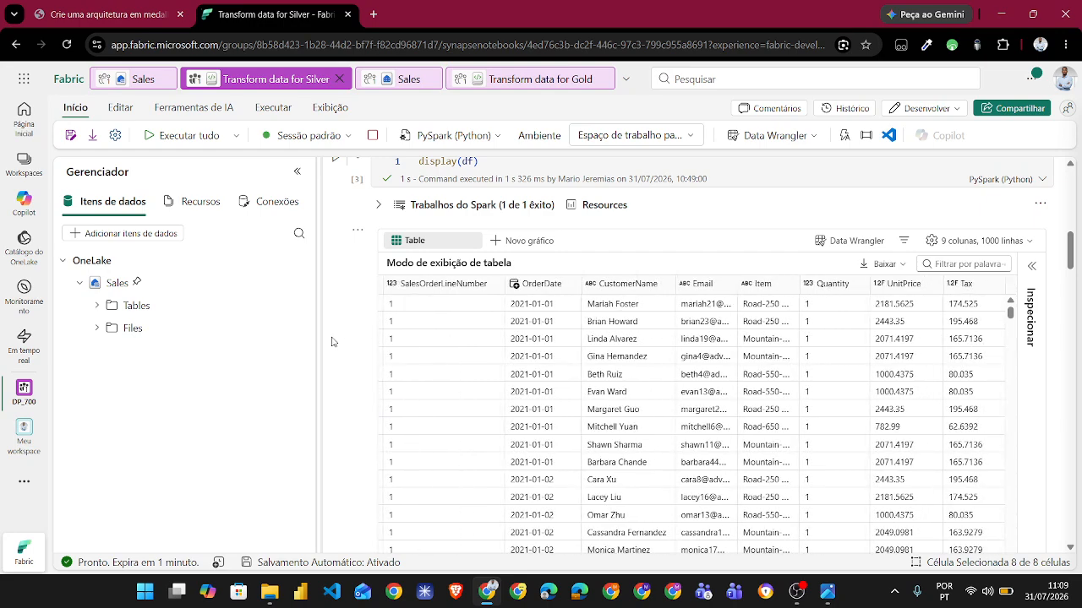
- Examine the cell that adds FileName, IsFlagged, CreatedTS and ModifiedTS and sets null or empty CustomerName values to "Unknown"
scroll(352, 398, down, 5)
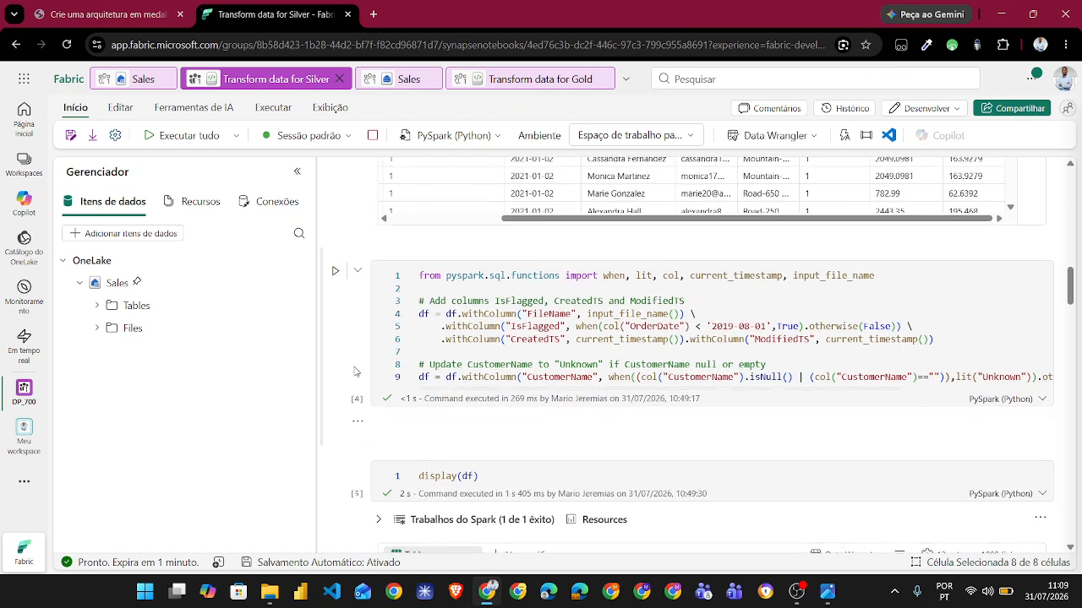
scroll(356, 372, down, 2)
scroll(356, 372, down, 3)
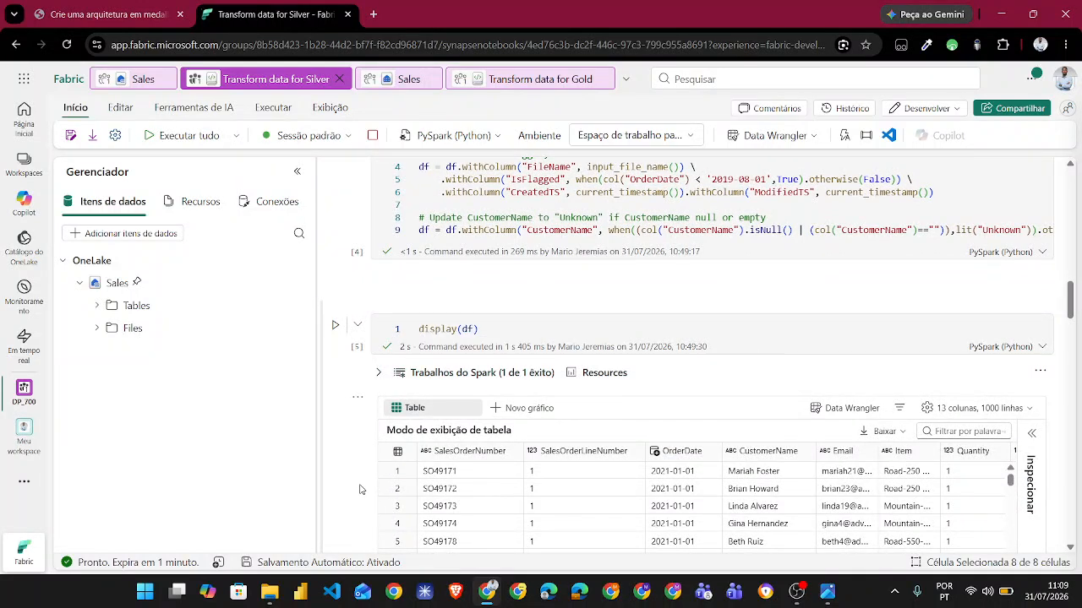
scroll(358, 490, down, 1)
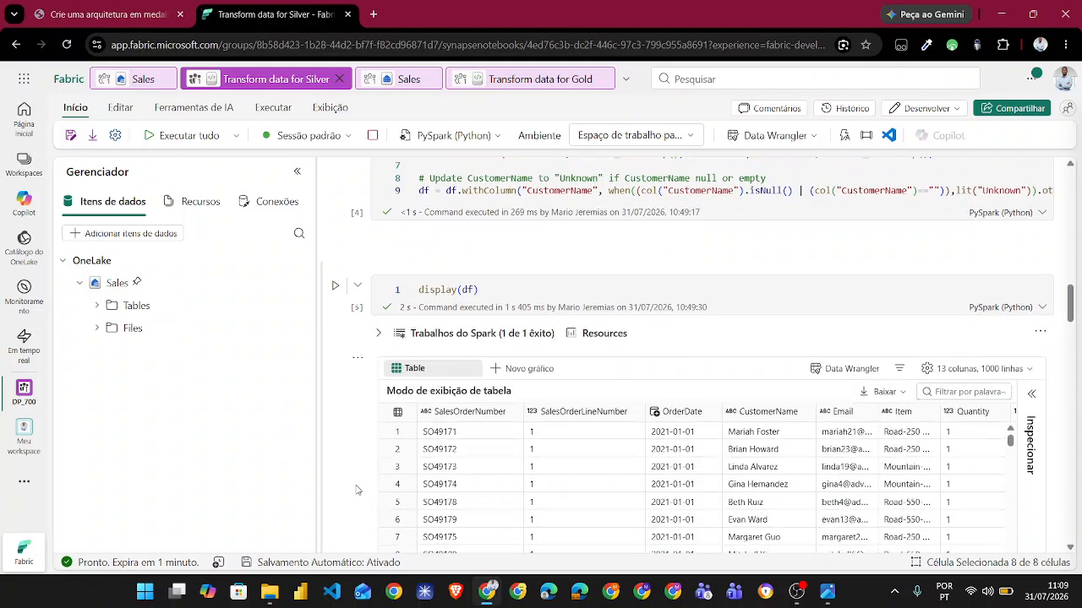
scroll(358, 490, up, 1)
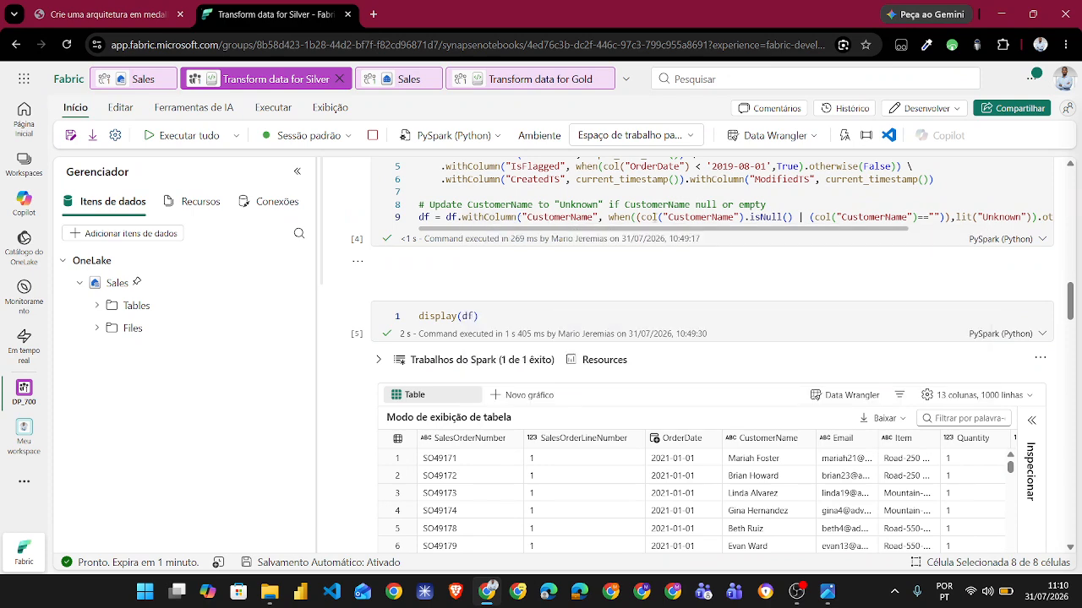
scroll(671, 218, right, 2)
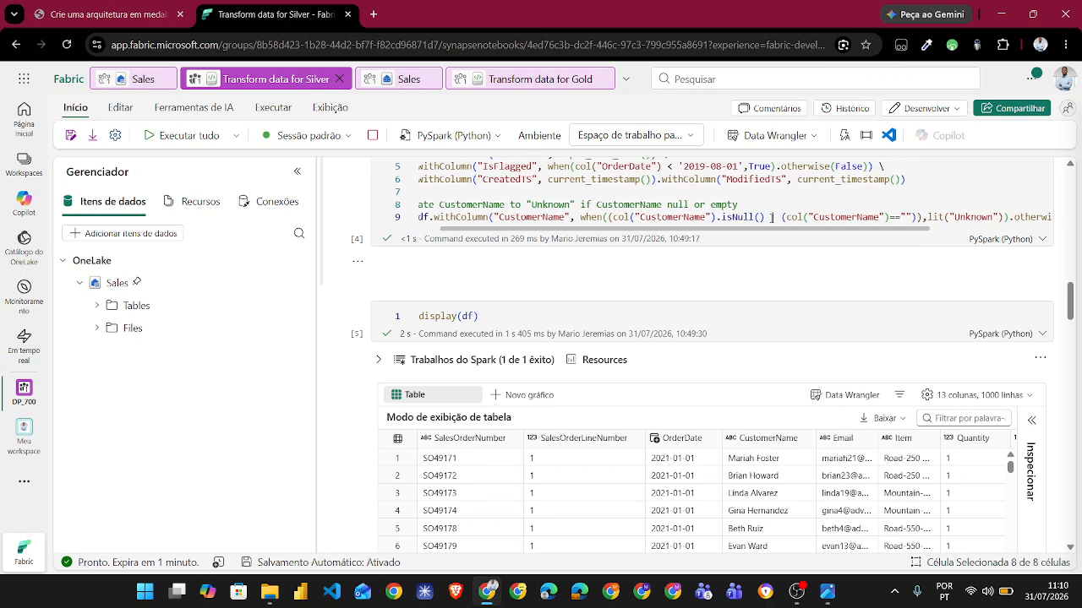
scroll(811, 219, right, 3)
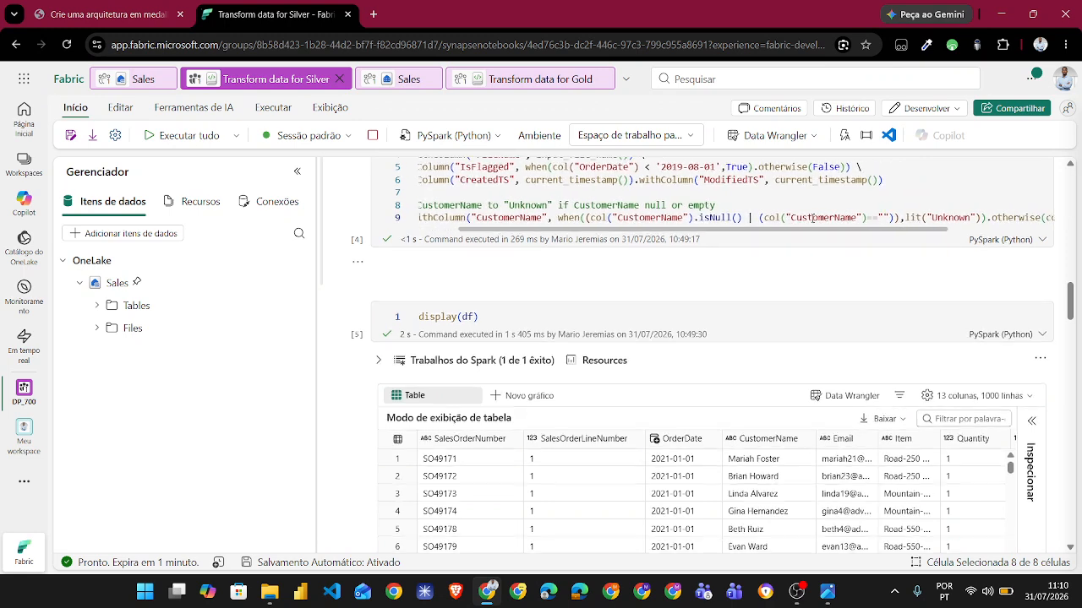
scroll(811, 218, right, 2)
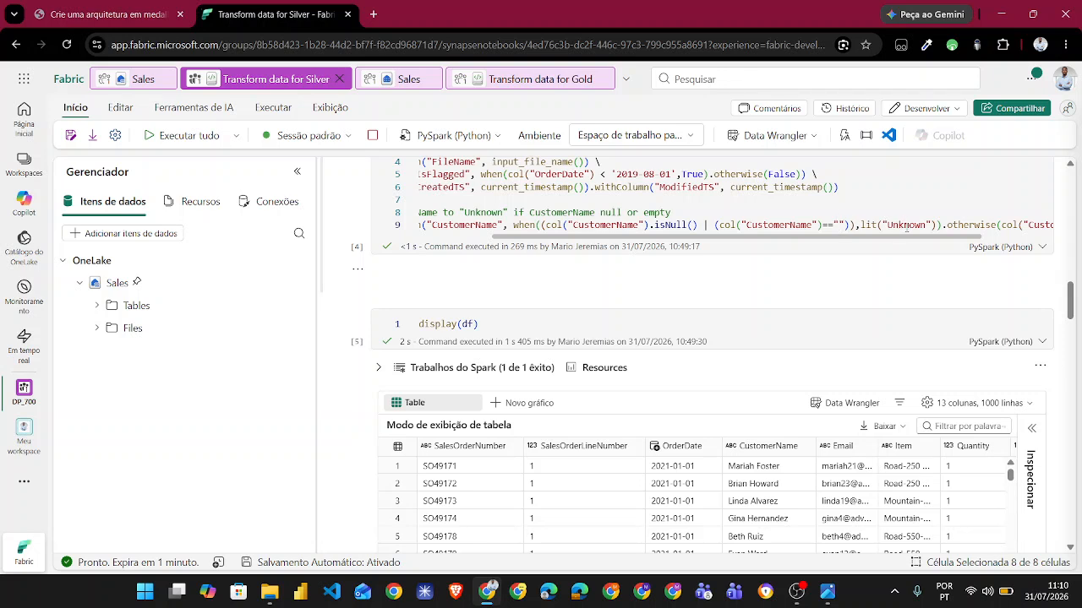
- Show the added FileName, IsFlagged, CreatedTS and ModifiedTS columns in the display(df) table that follows the column-adding cell
scroll(352, 382, down, 3)
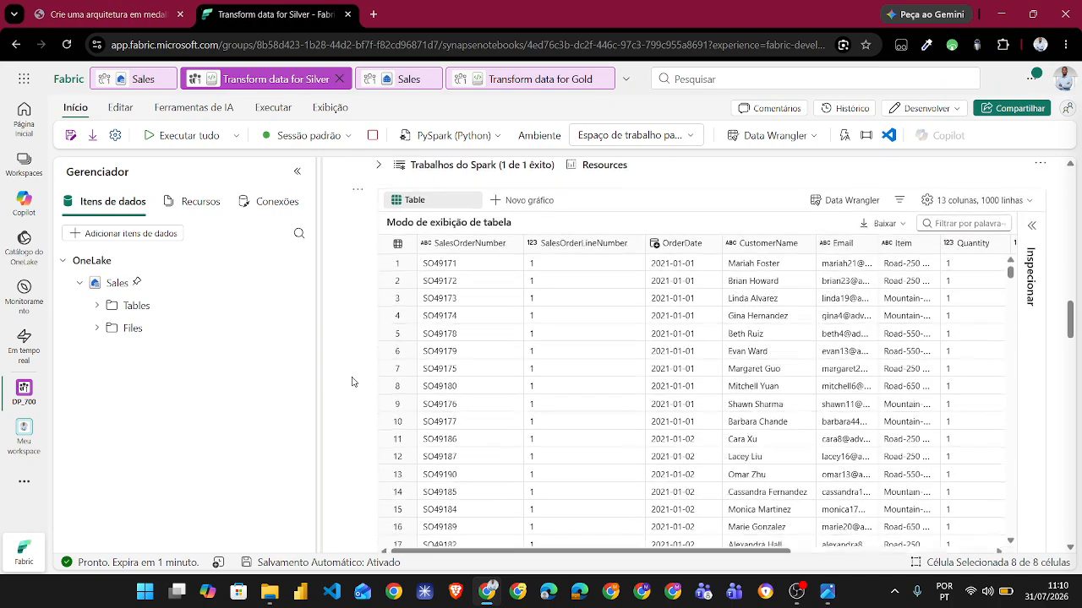
scroll(352, 382, up, 1)
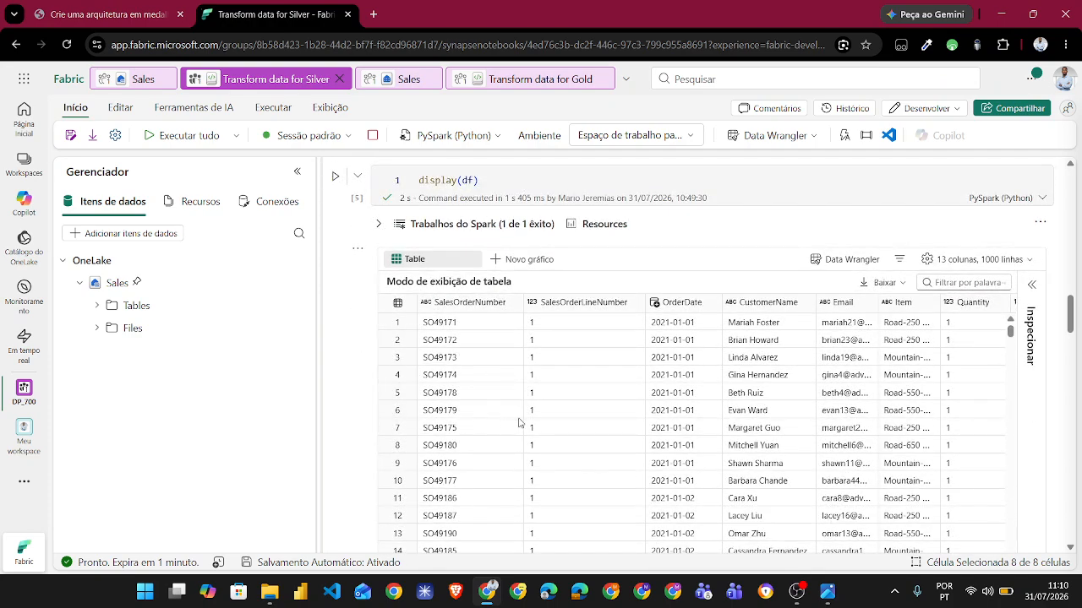
scroll(520, 423, right, 5)
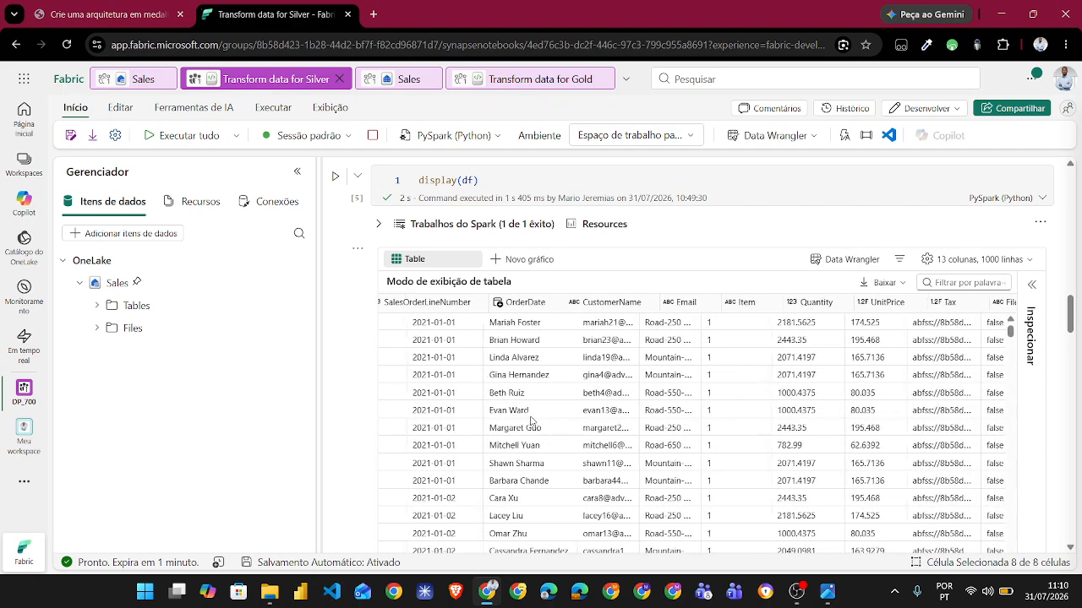
scroll(531, 420, right, 4)
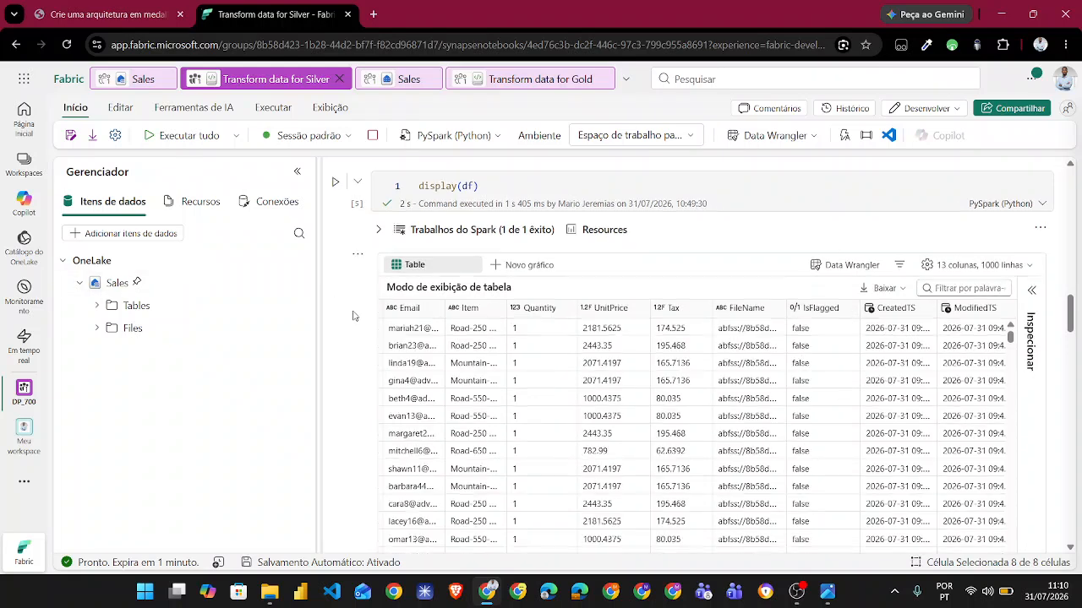
- Go back to the column-adding code, point out CreatedTS, ModifiedTS and FileName, and match them to the table beneath it
scroll(353, 316, up, 5)
scroll(353, 317, down, 1)
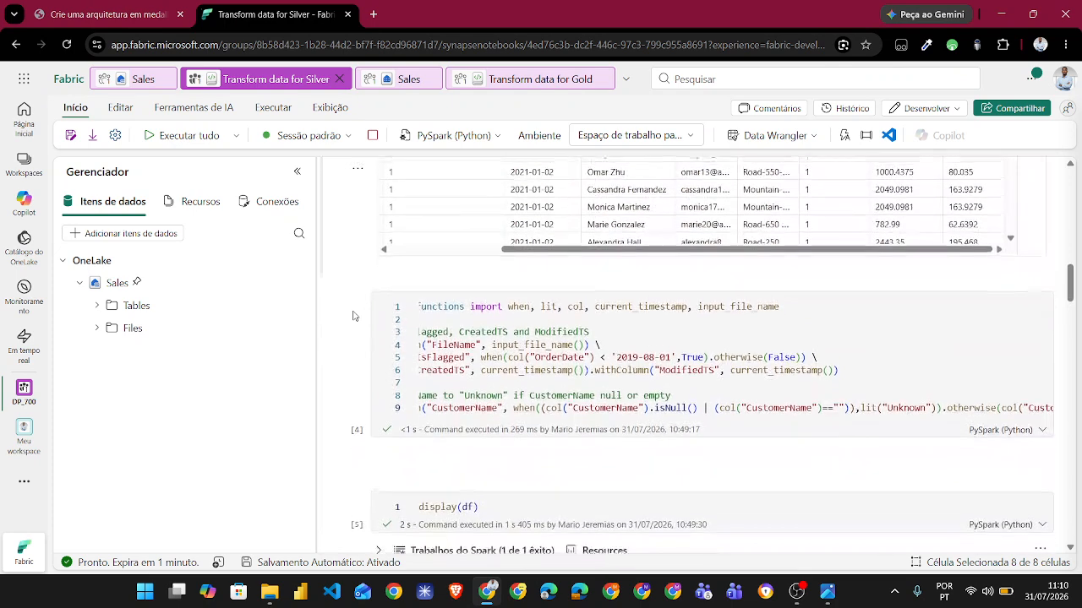
scroll(479, 327, left, 3)
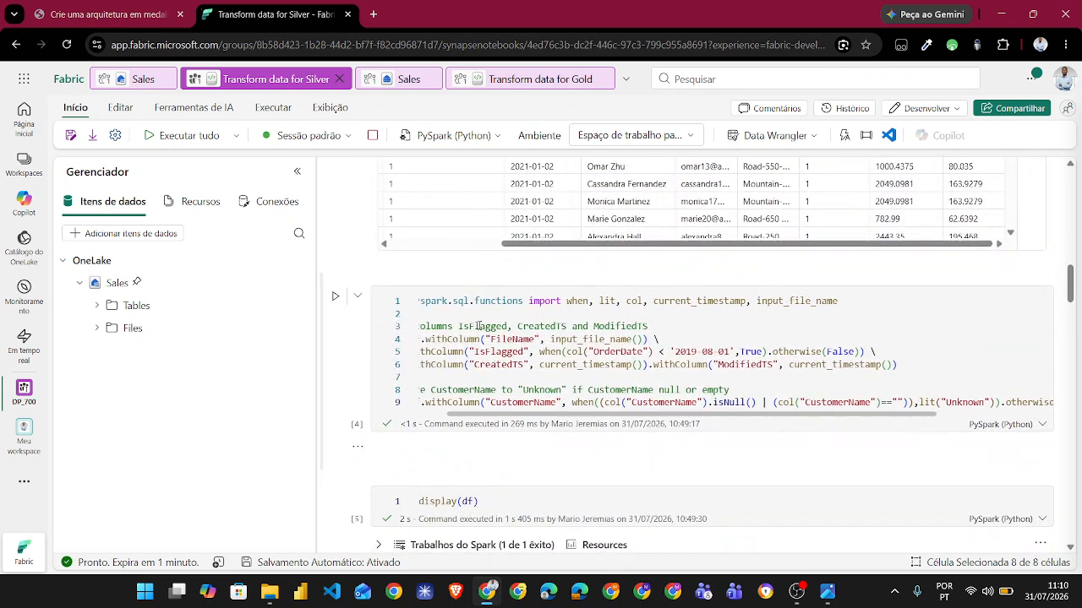
scroll(478, 326, left, 1)
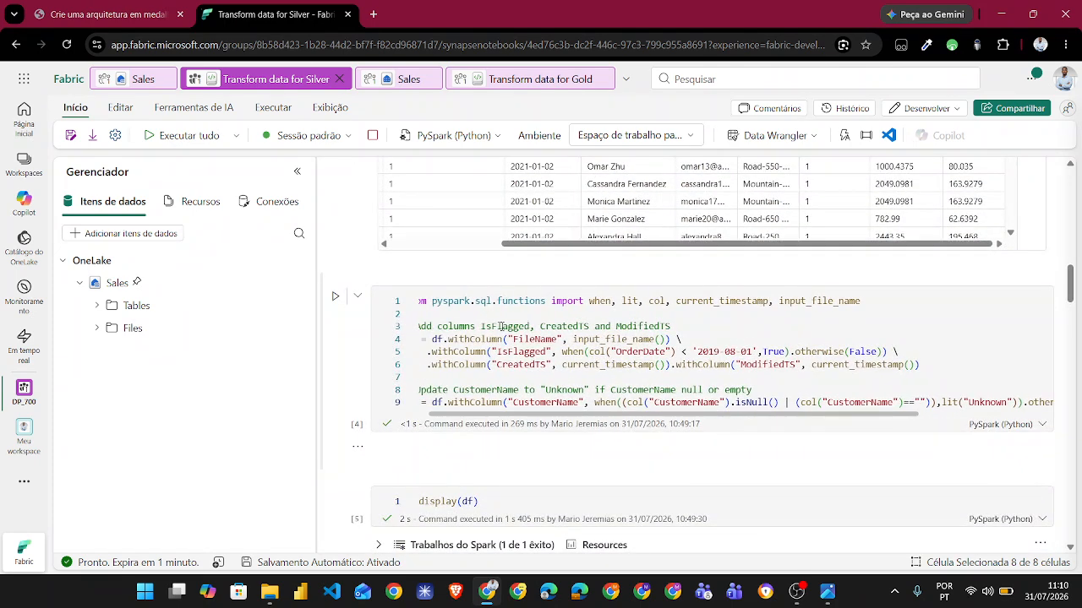
click(563, 326)
click(626, 326)
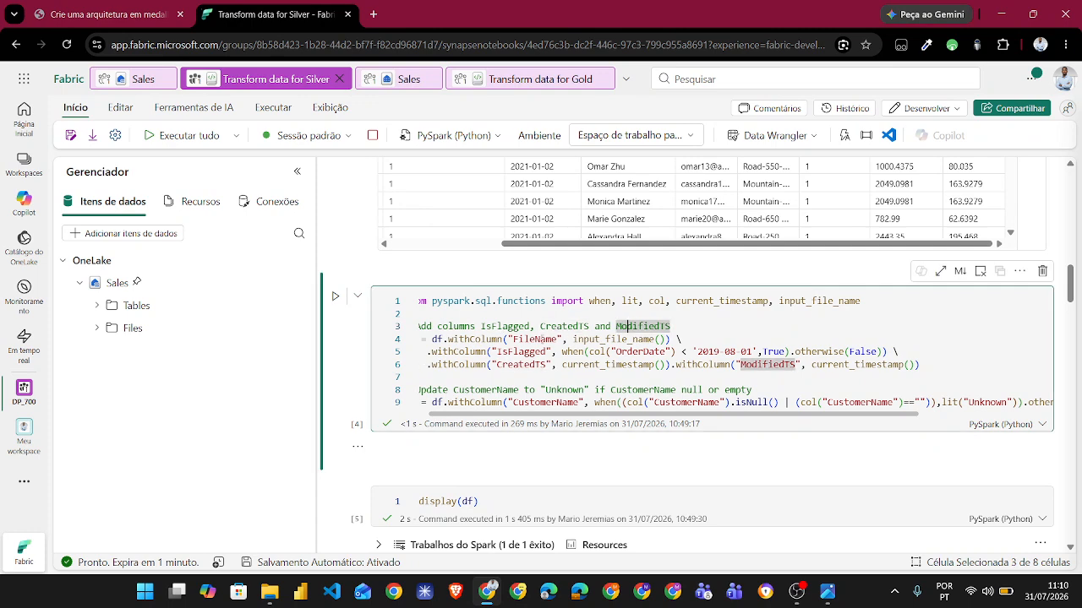
click(543, 339)
scroll(387, 436, down, 5)
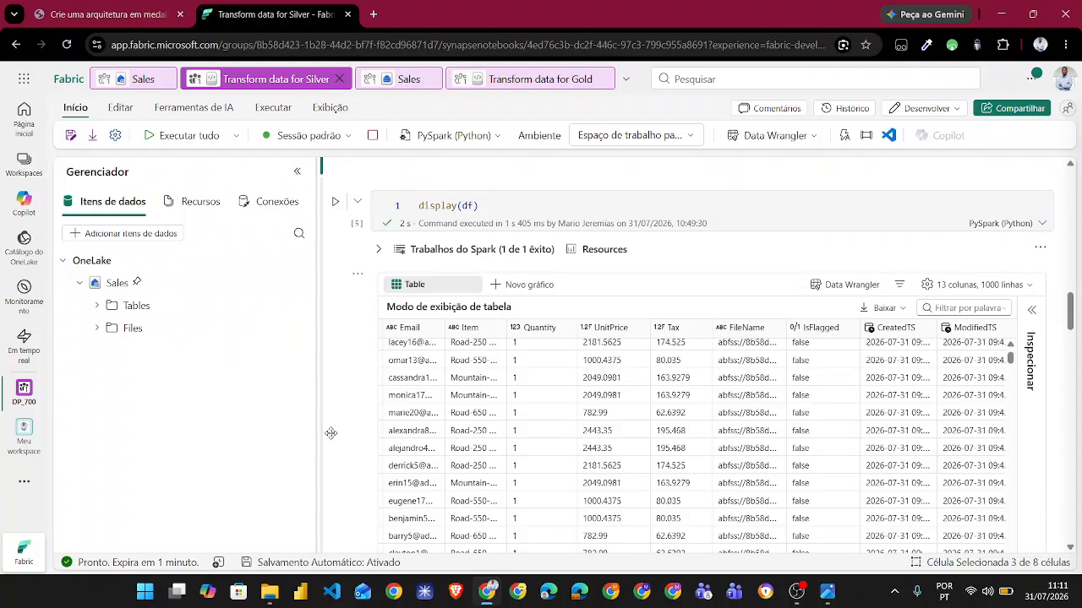
- Examine the DeltaTable.createIfNotExists cell that defines the columns of the sales.dbo.sales_silver table
scroll(331, 433, down, 5)
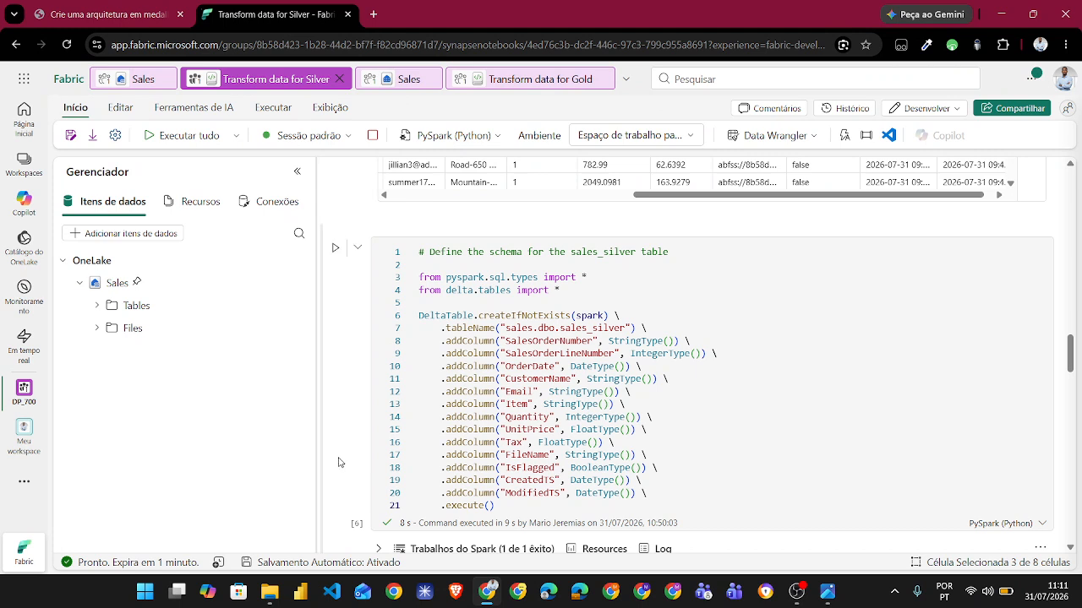
scroll(342, 462, down, 2)
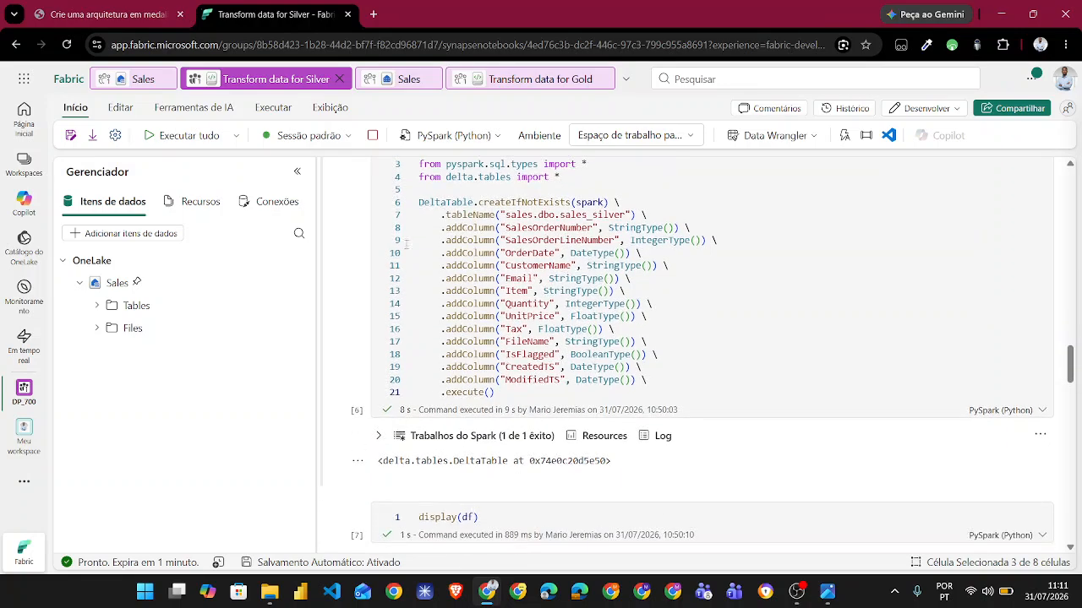
scroll(356, 320, up, 2)
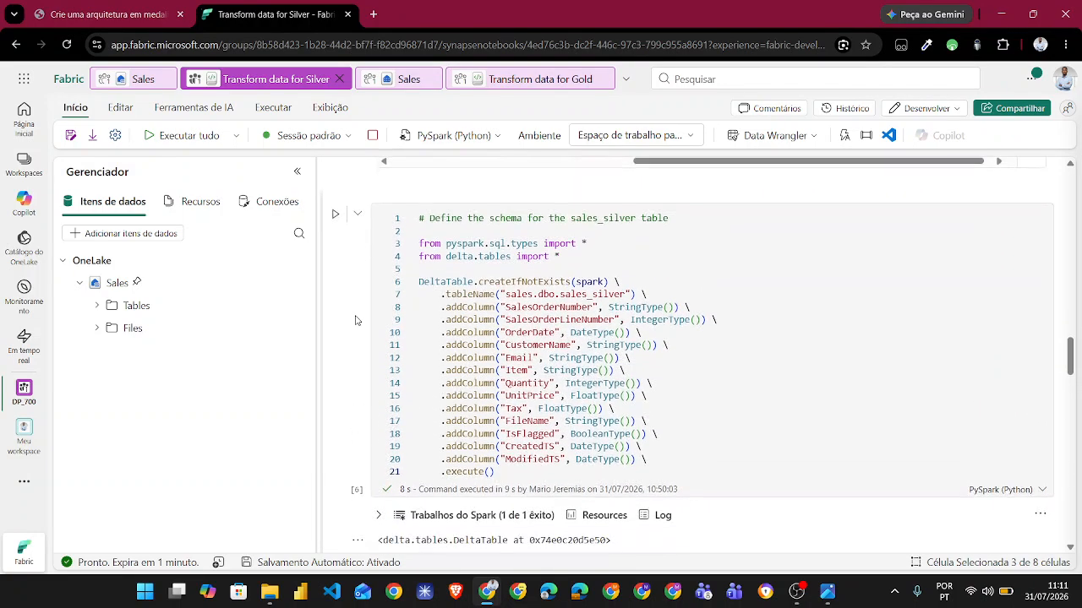
scroll(356, 320, down, 1)
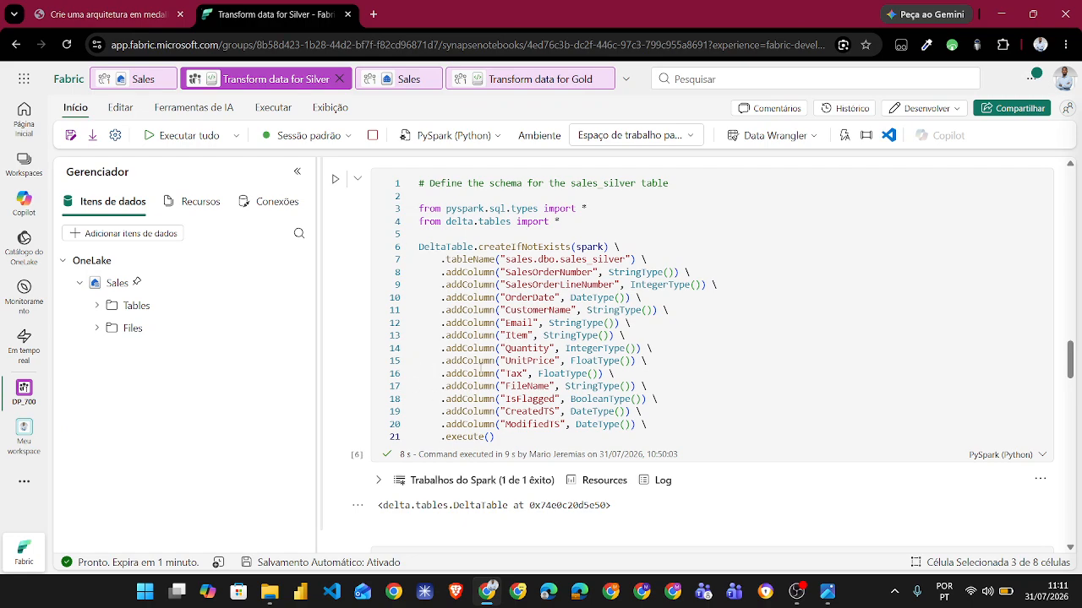
scroll(329, 428, down, 4)
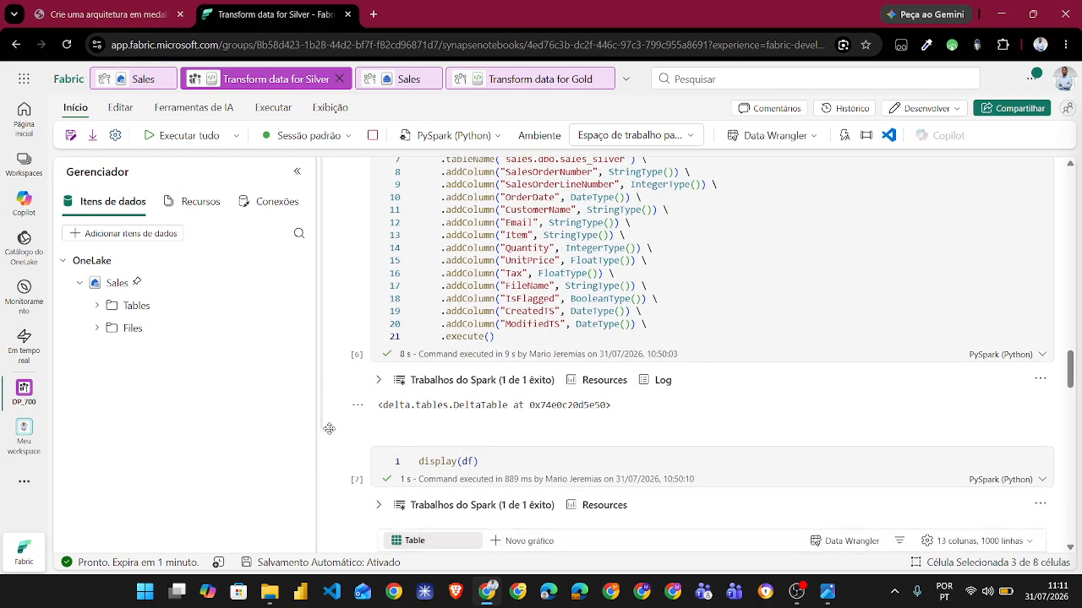
scroll(328, 428, down, 2)
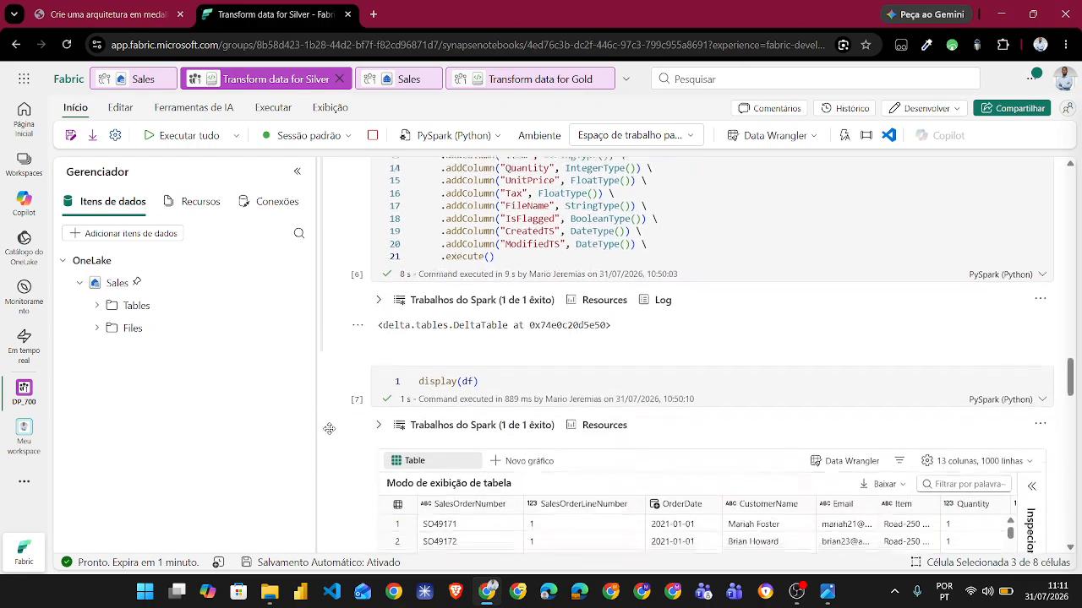
scroll(372, 439, up, 5)
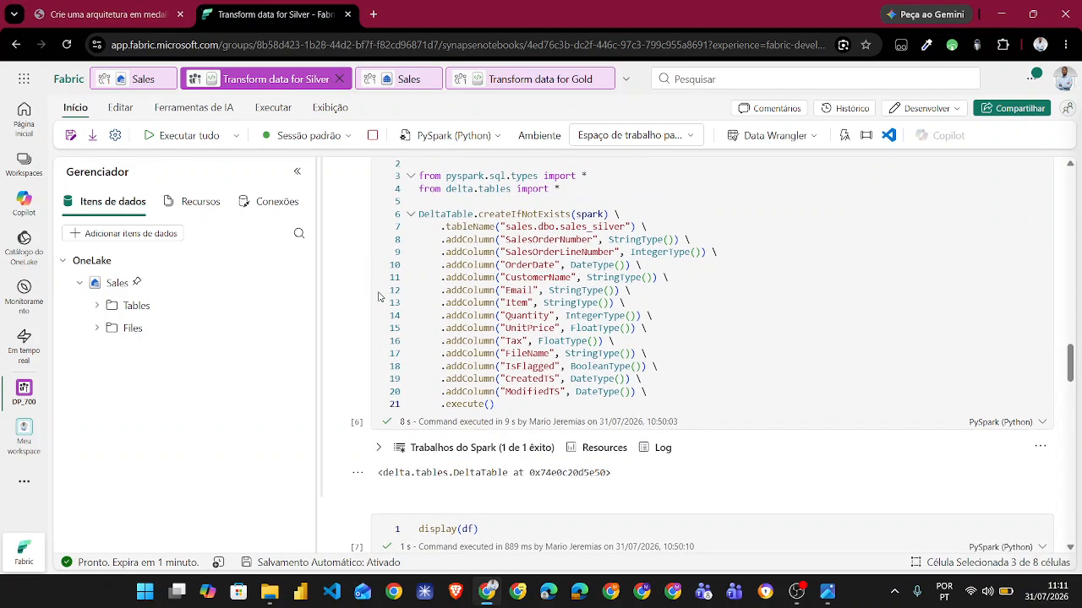
- Review the display(df) table output that follows the sales_silver table definition
scroll(362, 473, down, 5)
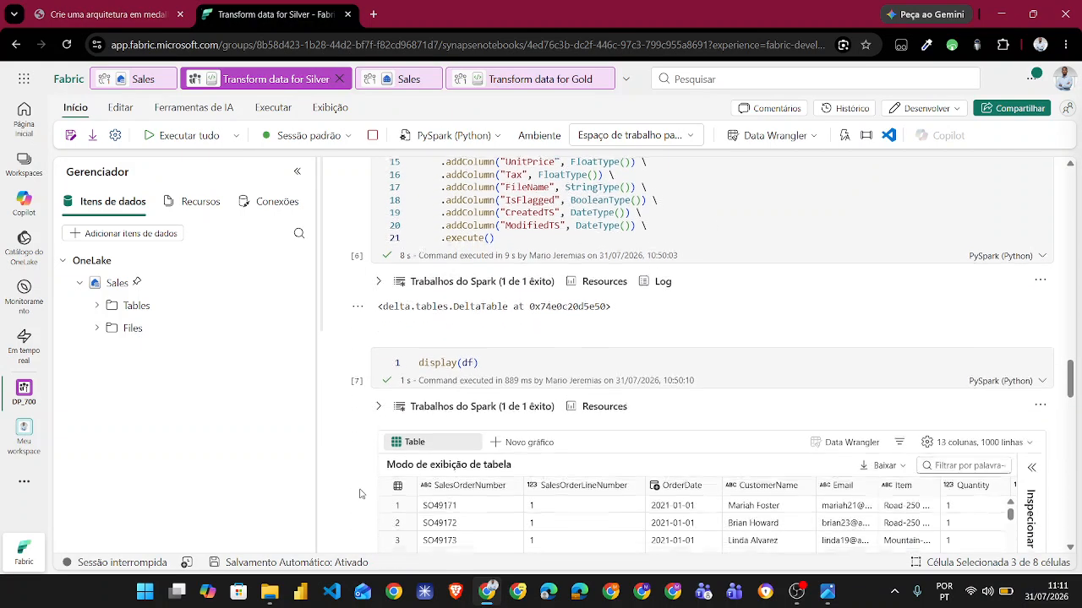
scroll(359, 492, up, 4)
scroll(359, 493, down, 5)
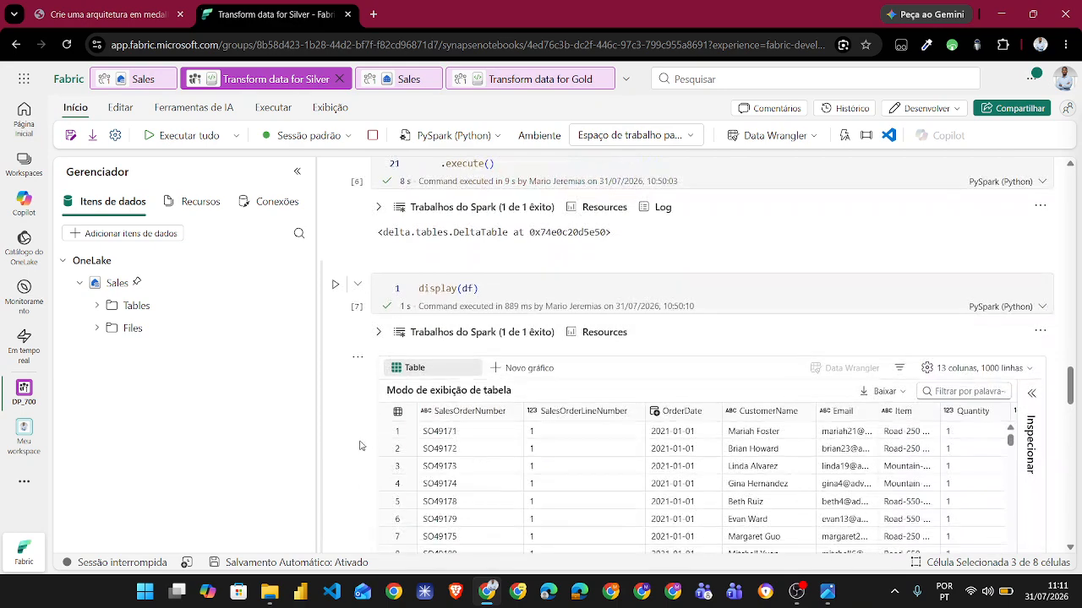
scroll(490, 437, down, 3)
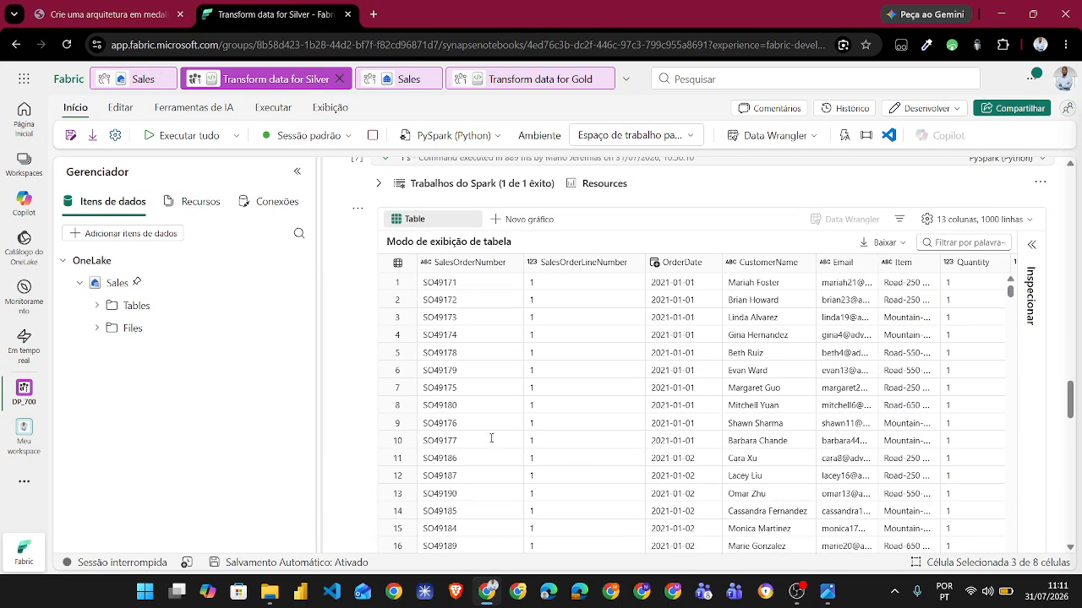
- Review the full column range of the display(df) table through ModifiedTS, dismissing the disconnected-session notice
scroll(751, 411, right, 2)
scroll(752, 411, right, 6)
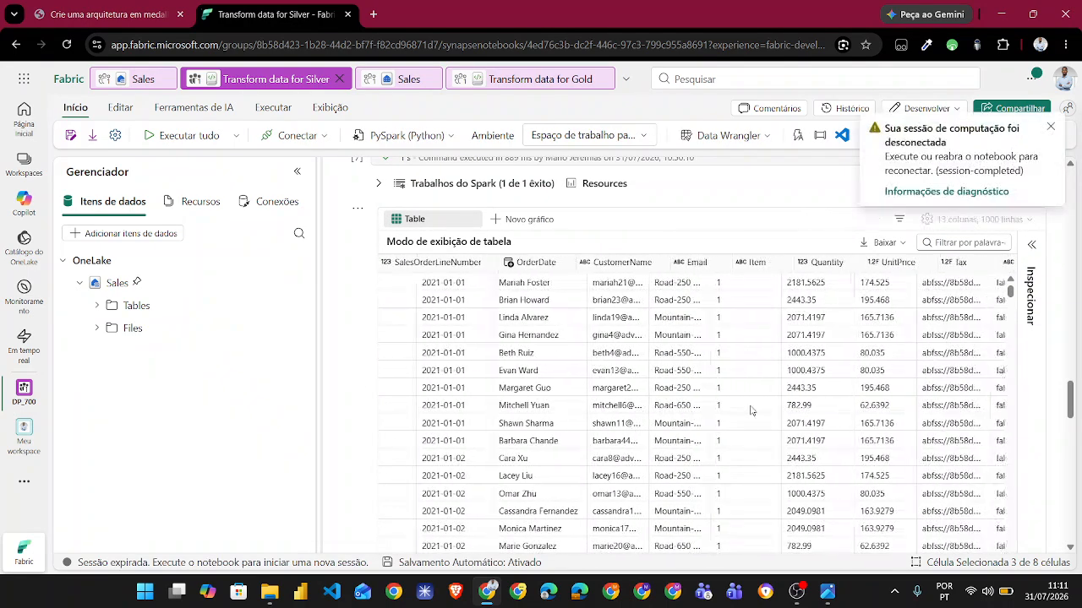
scroll(751, 411, right, 1)
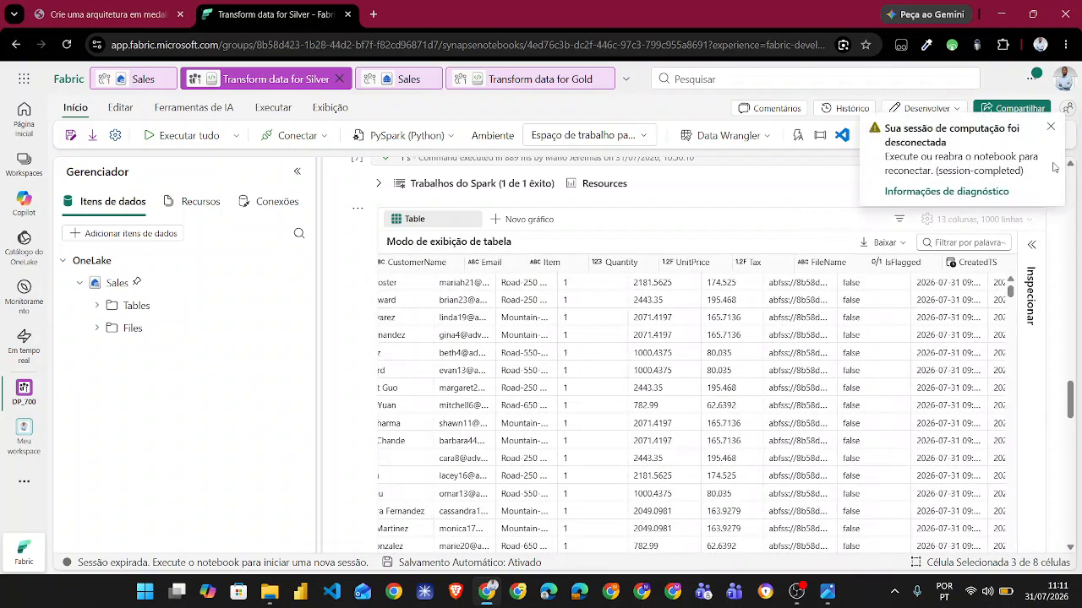
click(1051, 128)
scroll(879, 389, right, 2)
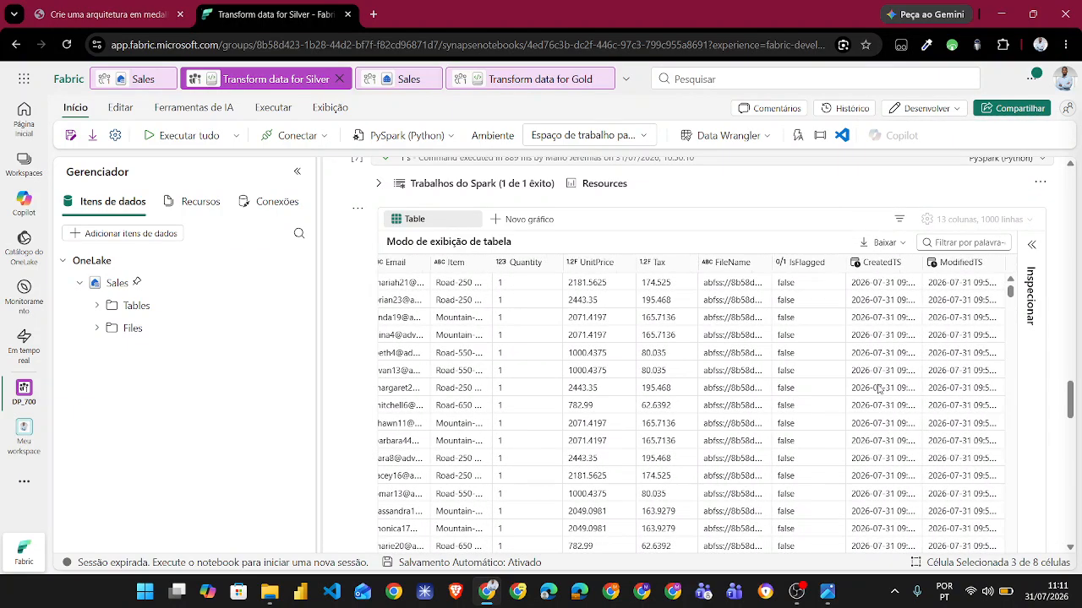
scroll(879, 388, left, 10)
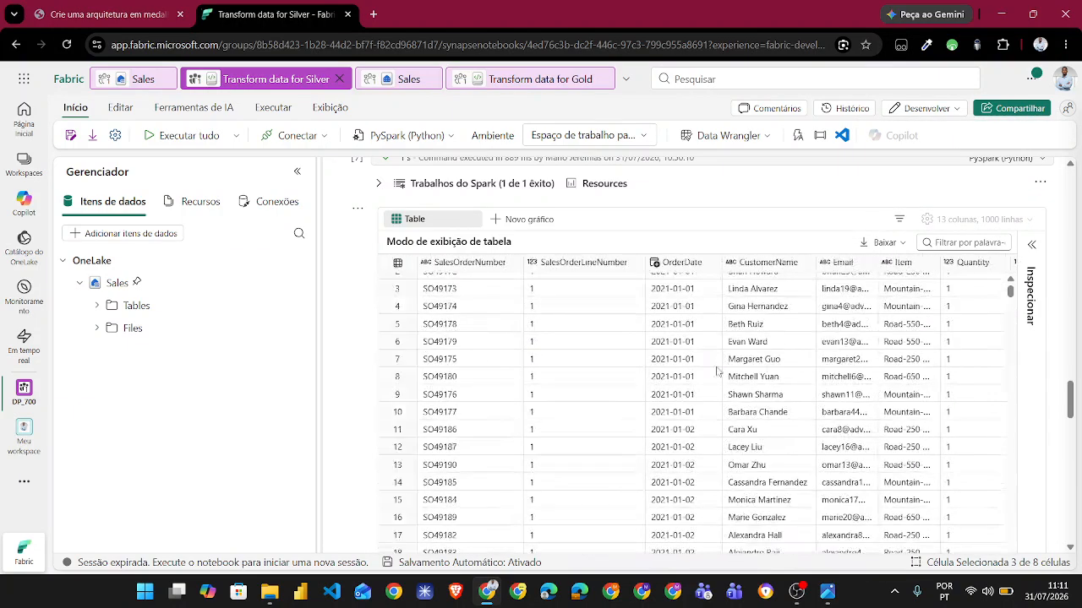
- Examine the merge cell that upserts df into Tables/dbo/sales_silver, including its match condition and the whenNotMatchedInsert values
scroll(345, 395, down, 4)
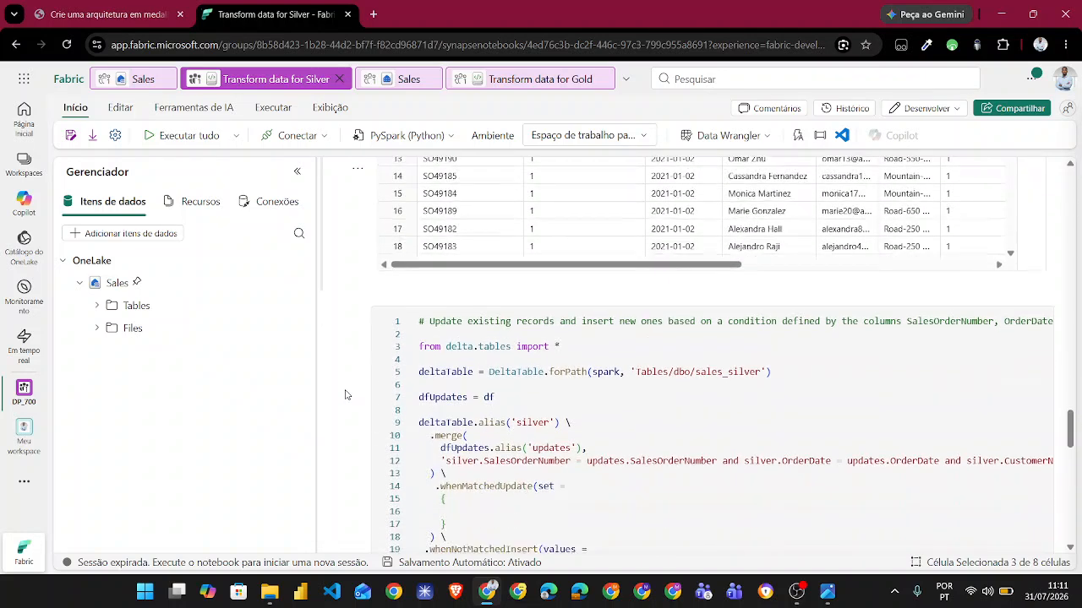
scroll(345, 395, down, 1)
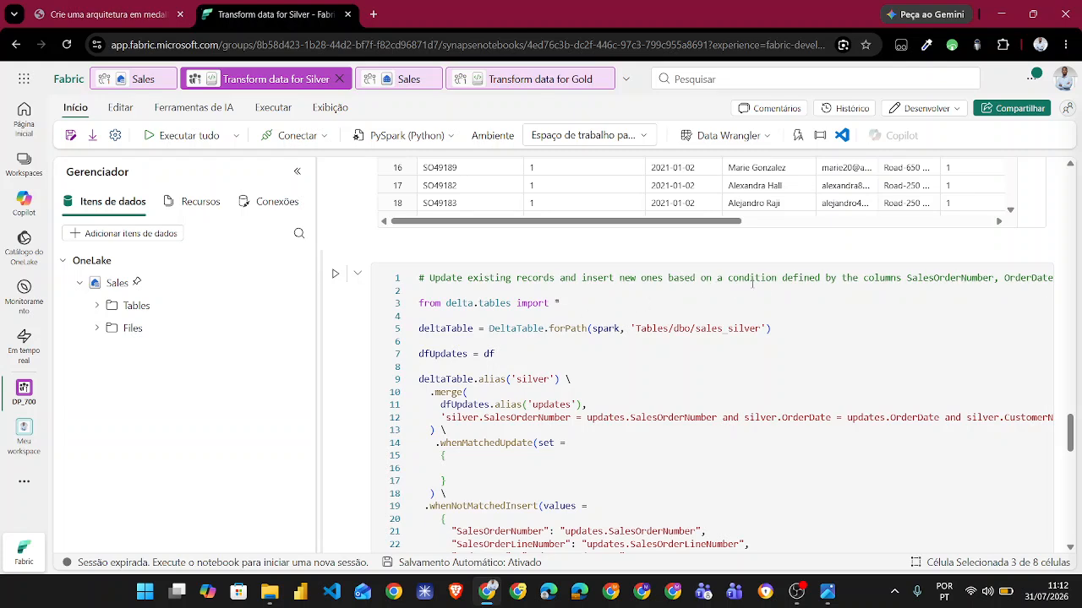
scroll(866, 285, right, 3)
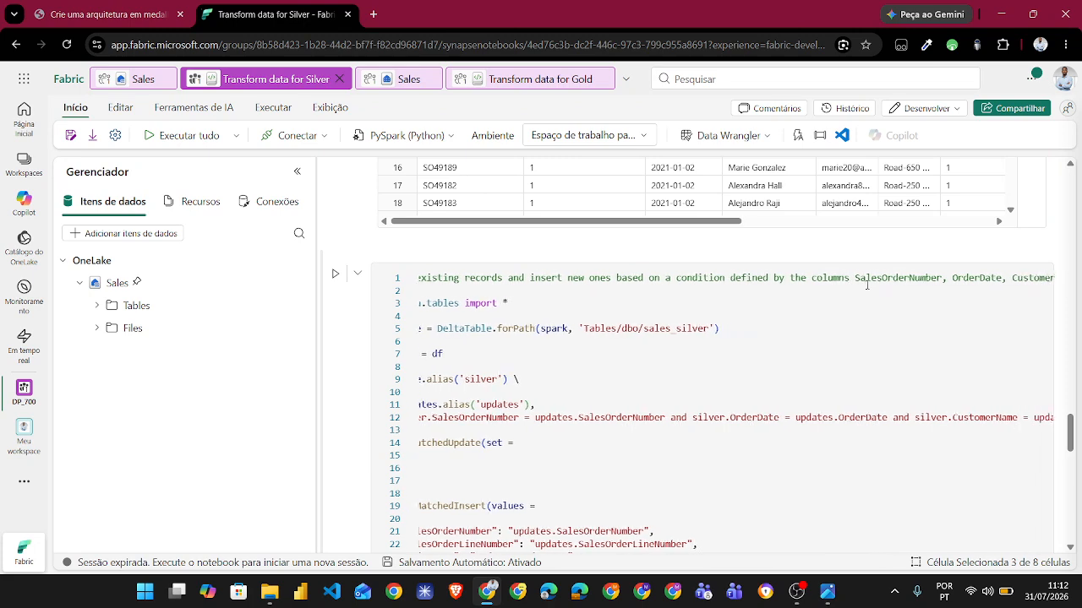
scroll(867, 285, right, 3)
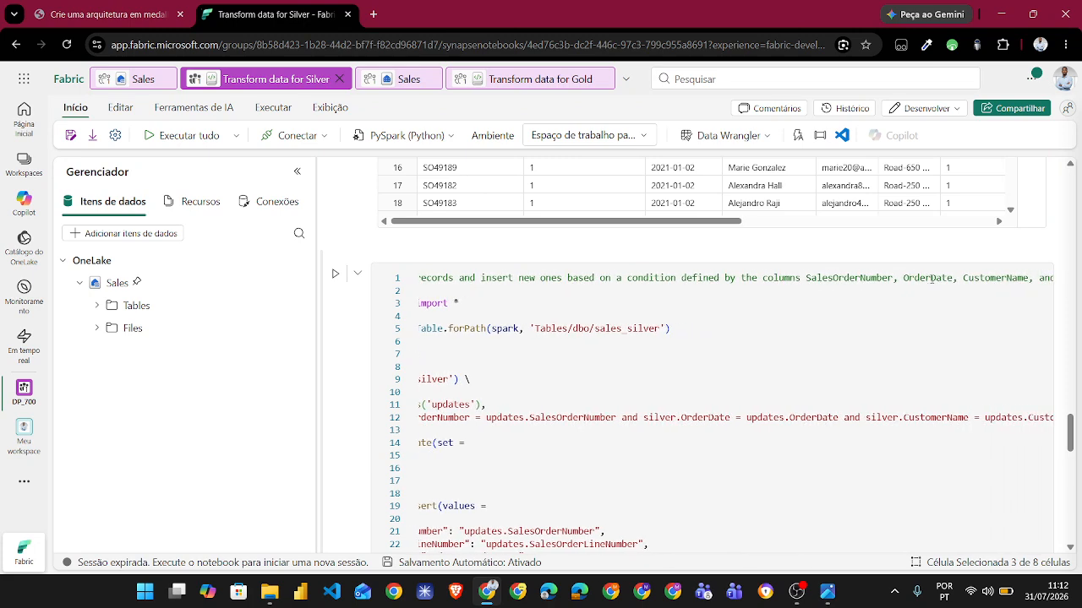
scroll(931, 279, left, 4)
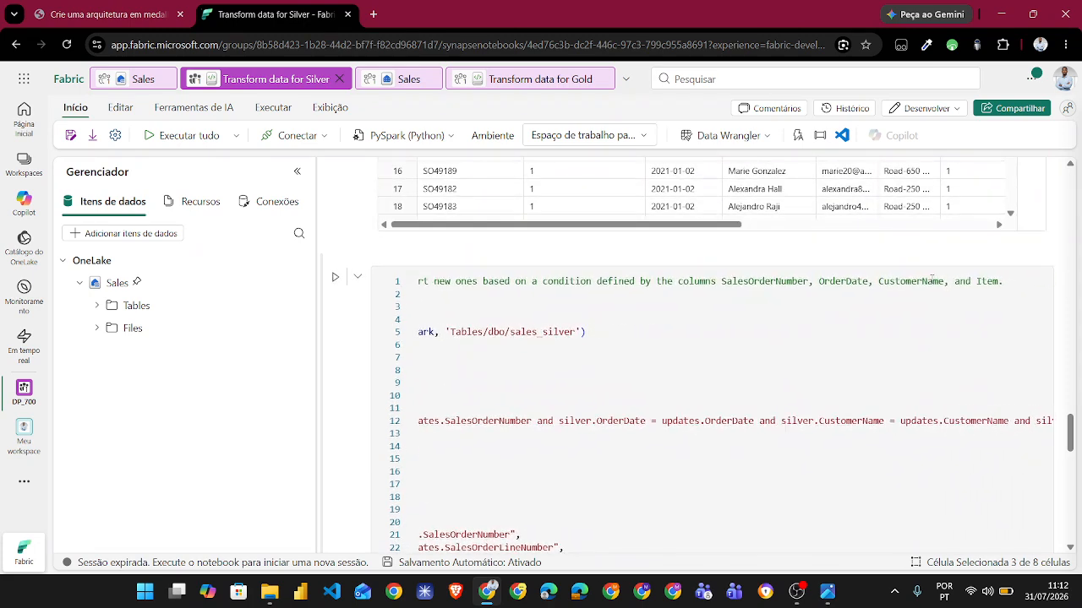
scroll(931, 278, left, 1)
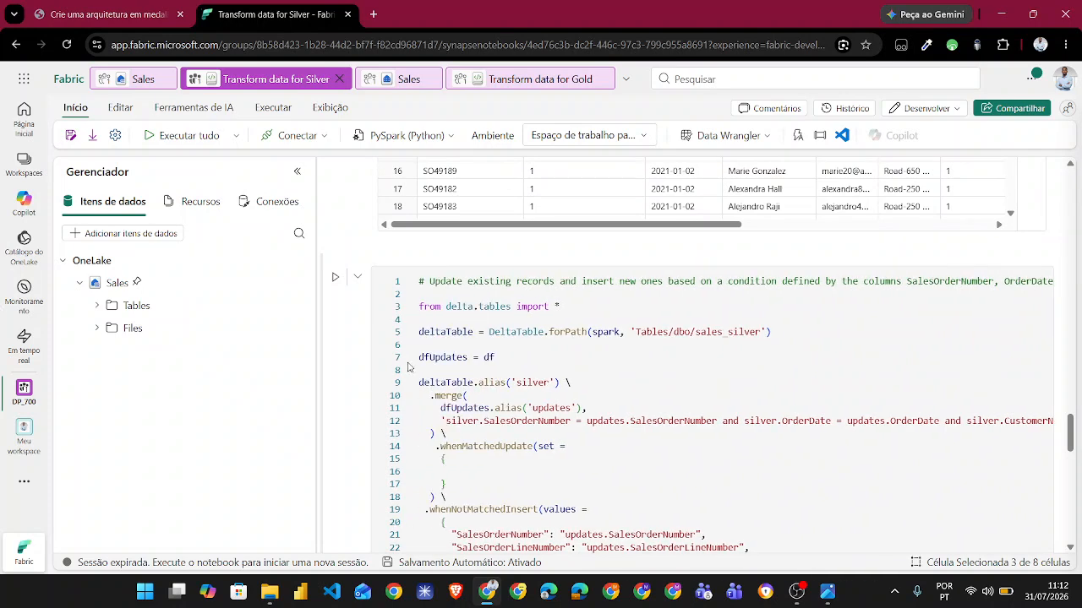
scroll(408, 396, down, 1)
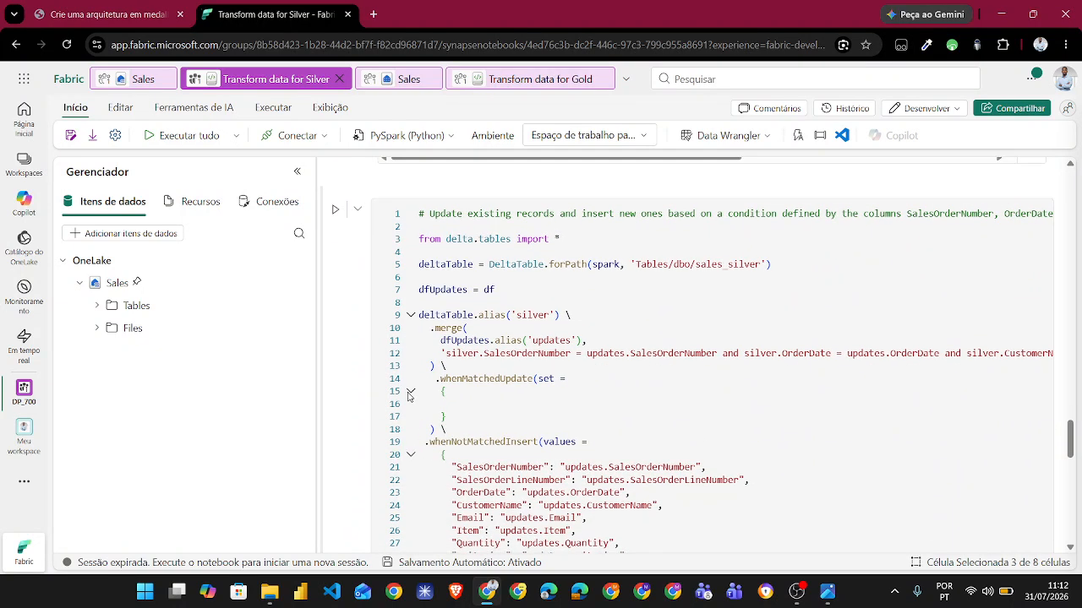
scroll(355, 452, down, 2)
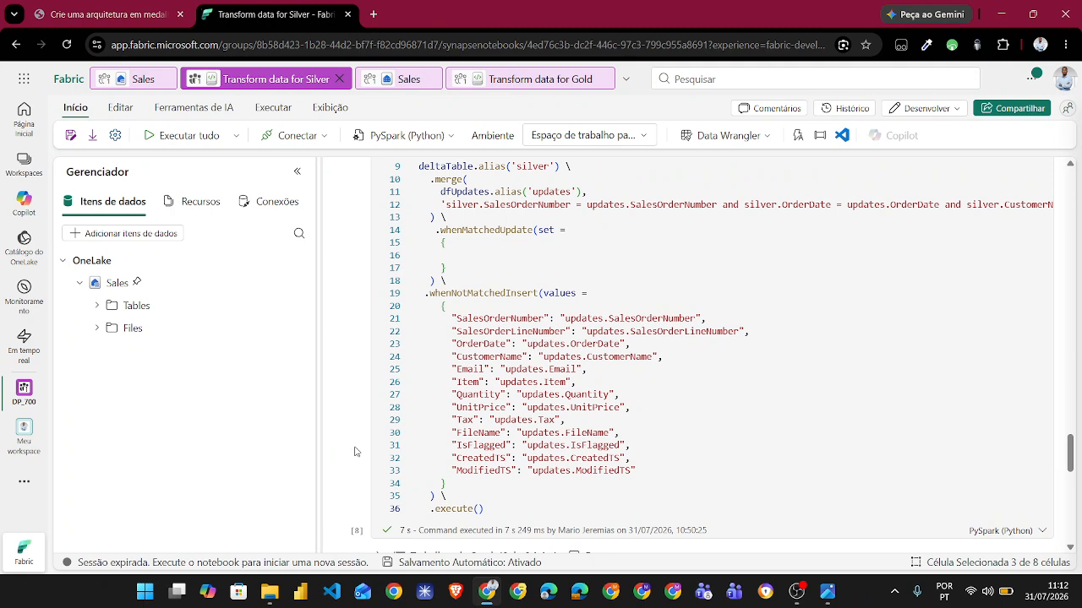
- Review the display(df) cell and its output table following the sales_silver merge cell
scroll(337, 434, down, 2)
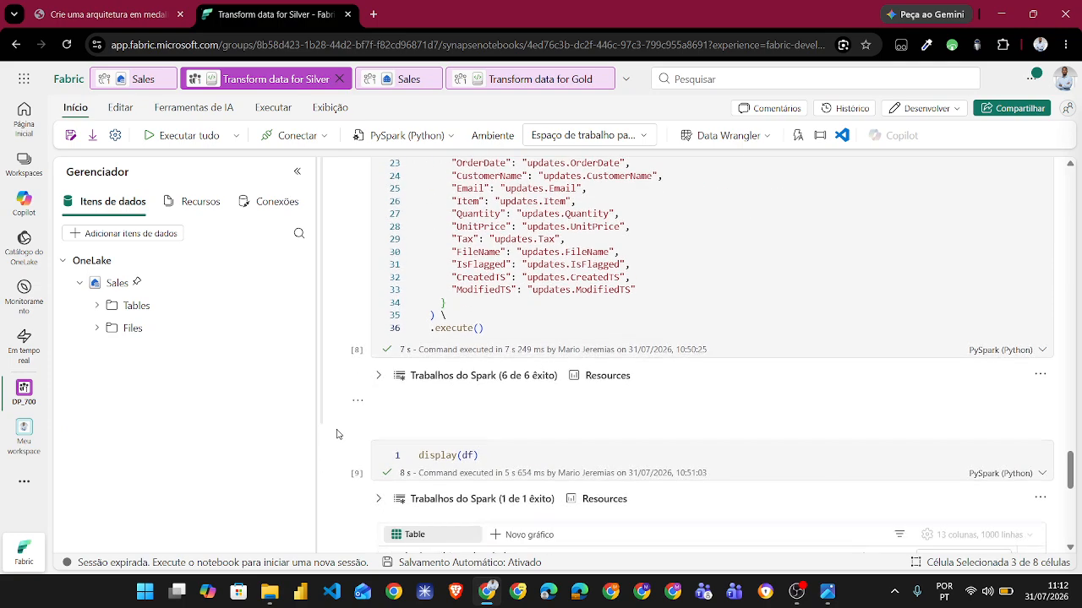
scroll(337, 434, down, 1)
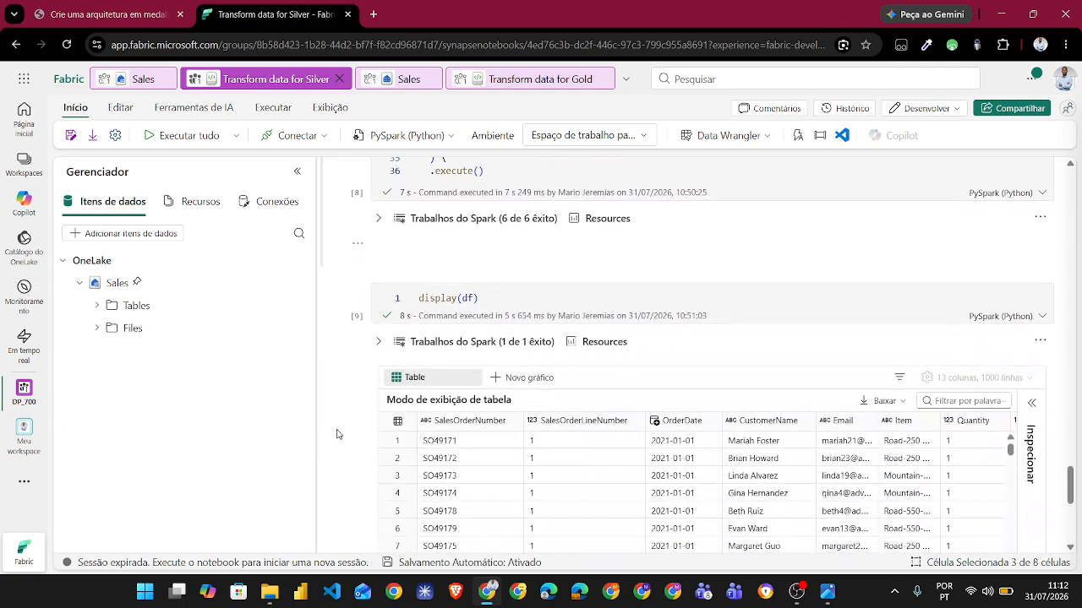
scroll(336, 434, down, 2)
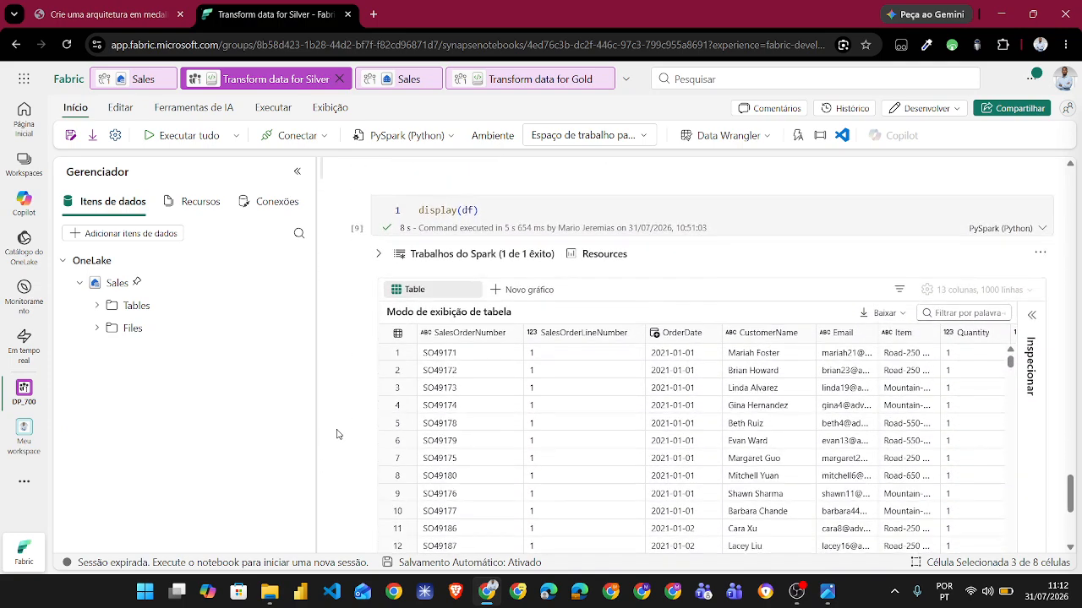
scroll(336, 434, down, 4)
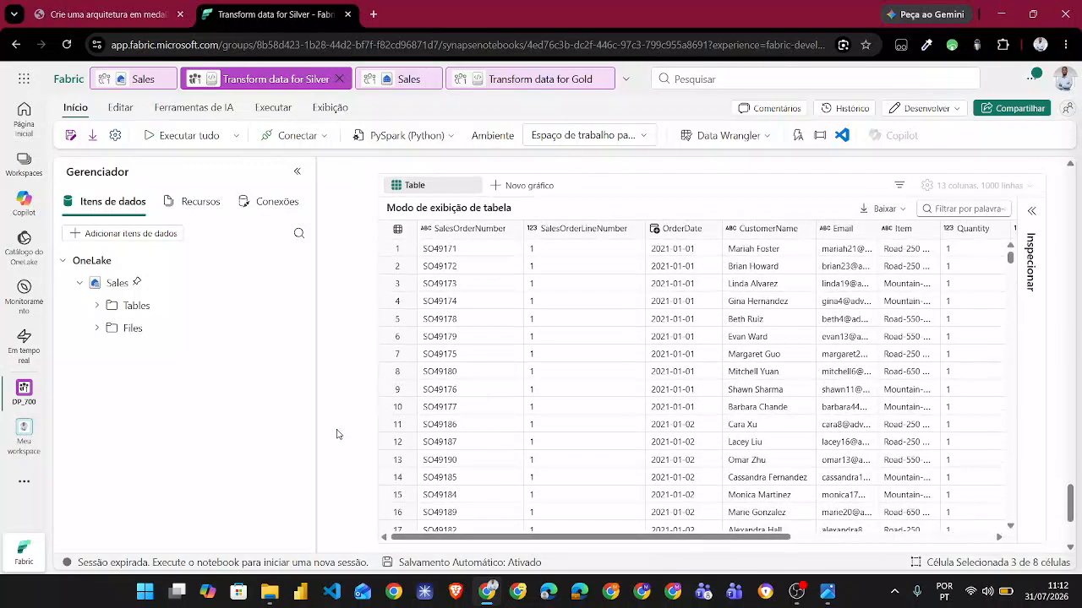
scroll(336, 435, up, 6)
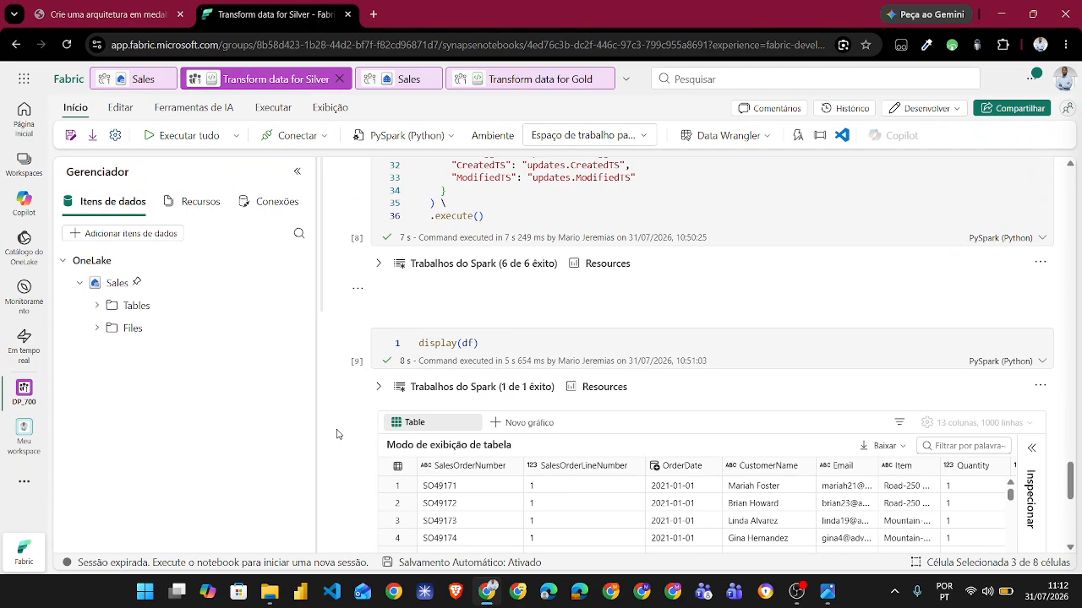
- Switch to the lab instructions and find the upsert code of step 12 with the explanation in step 13
click(101, 14)
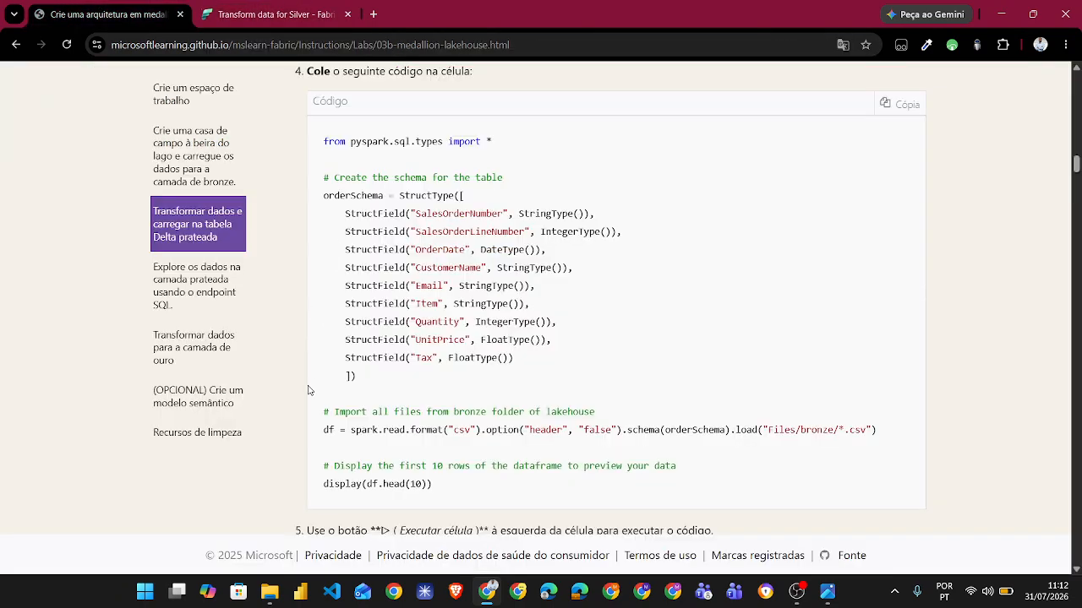
scroll(308, 390, down, 9)
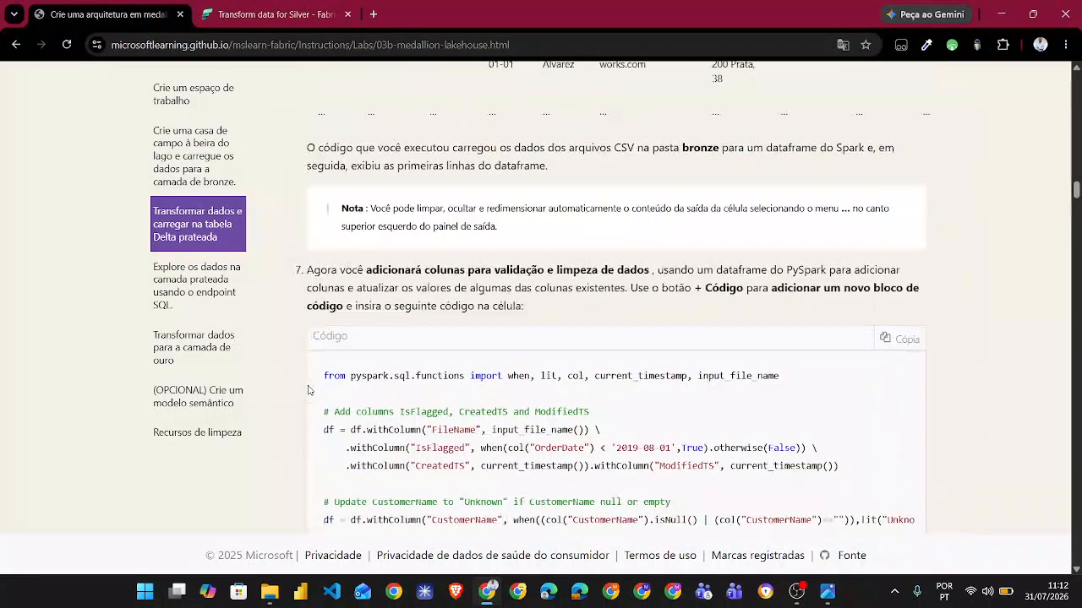
scroll(308, 390, down, 5)
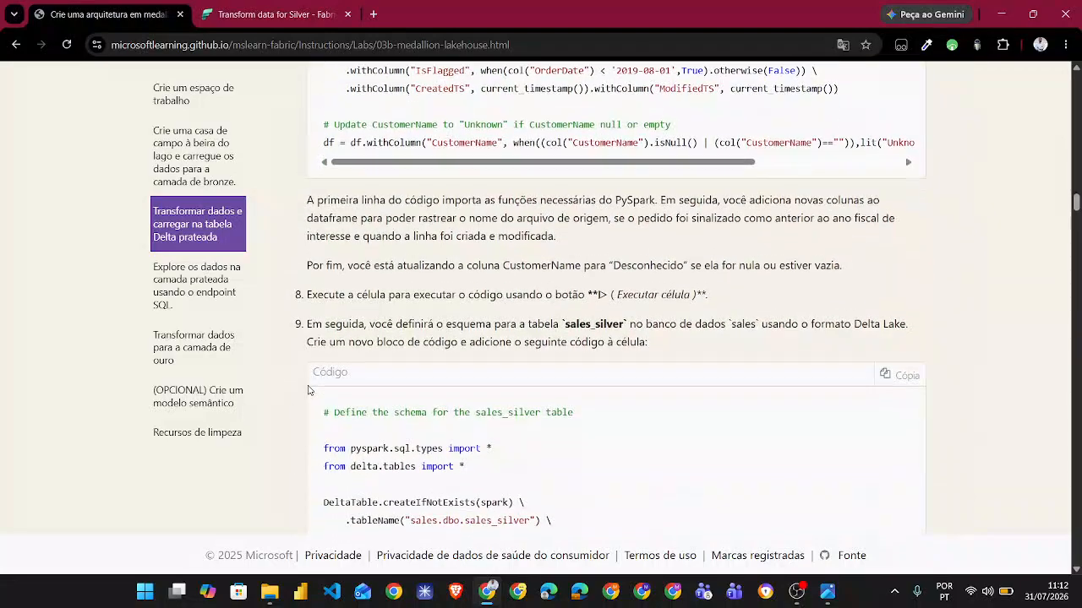
scroll(309, 390, down, 9)
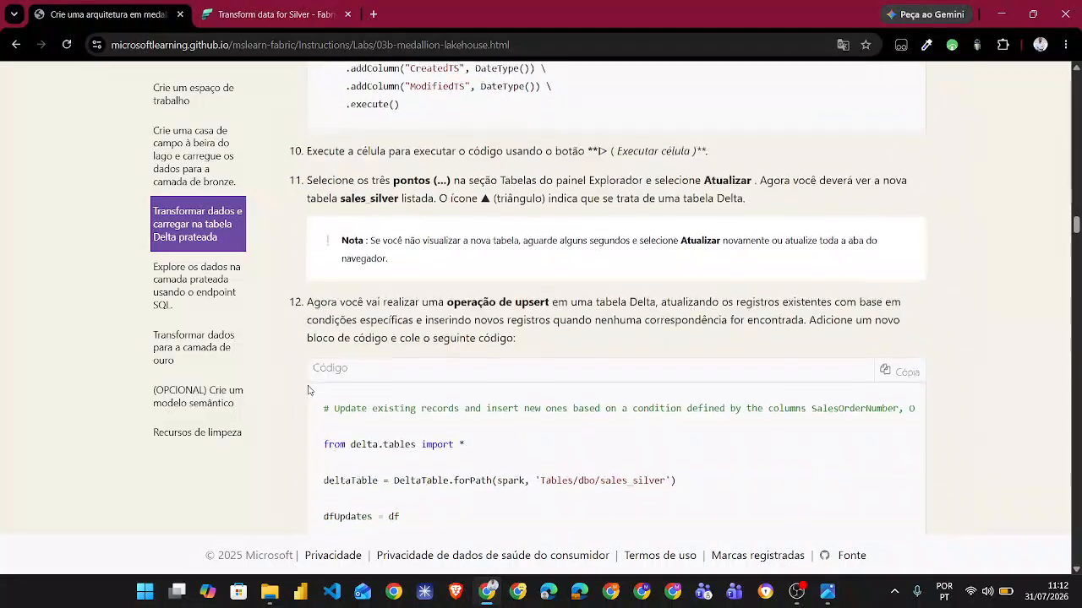
scroll(308, 389, down, 6)
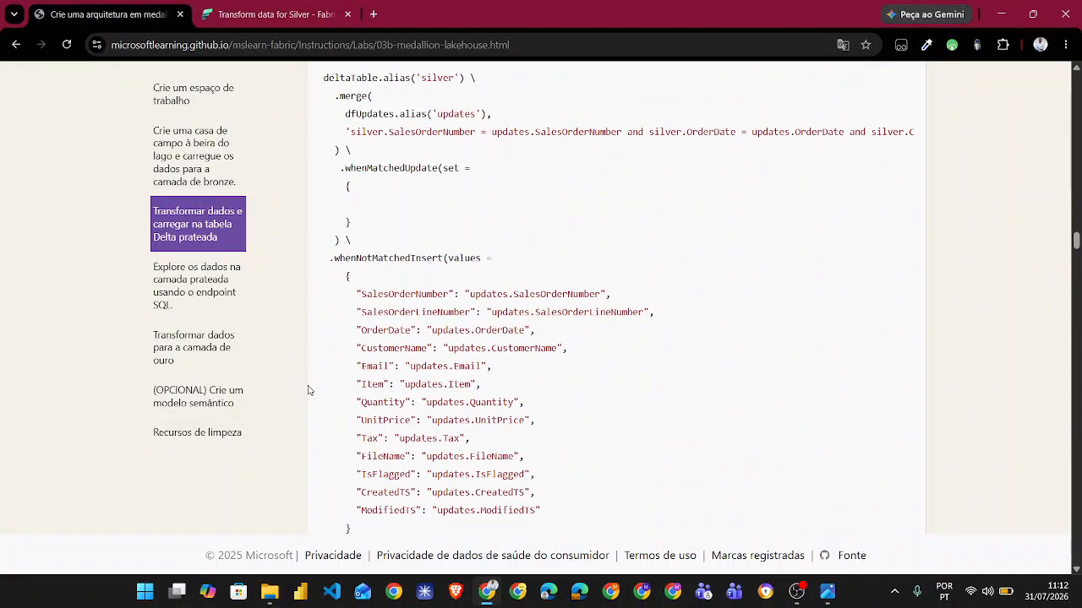
scroll(308, 390, down, 5)
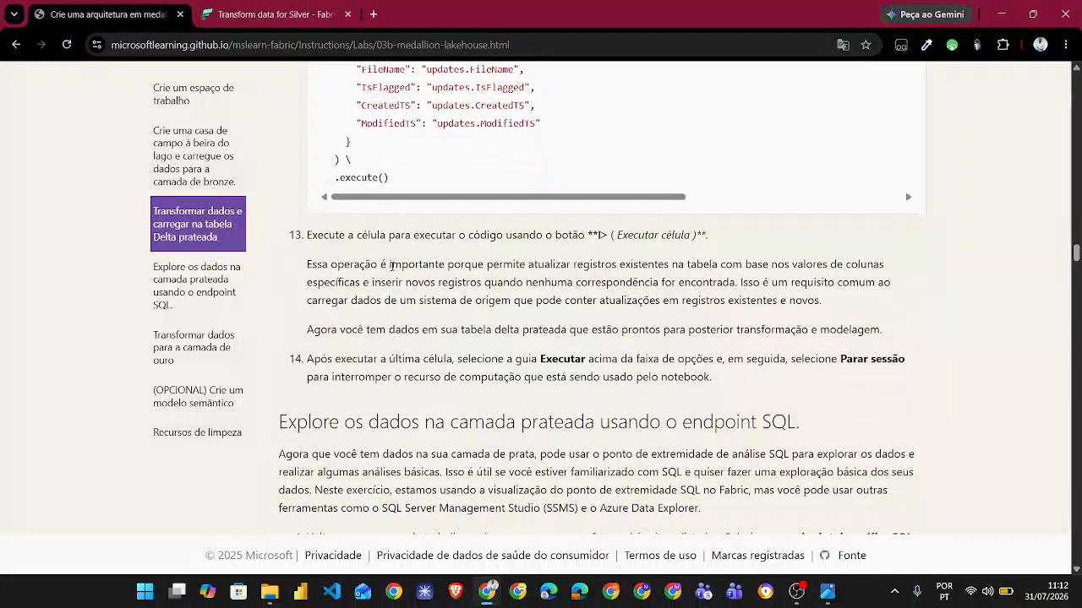
scroll(391, 179, up, 3)
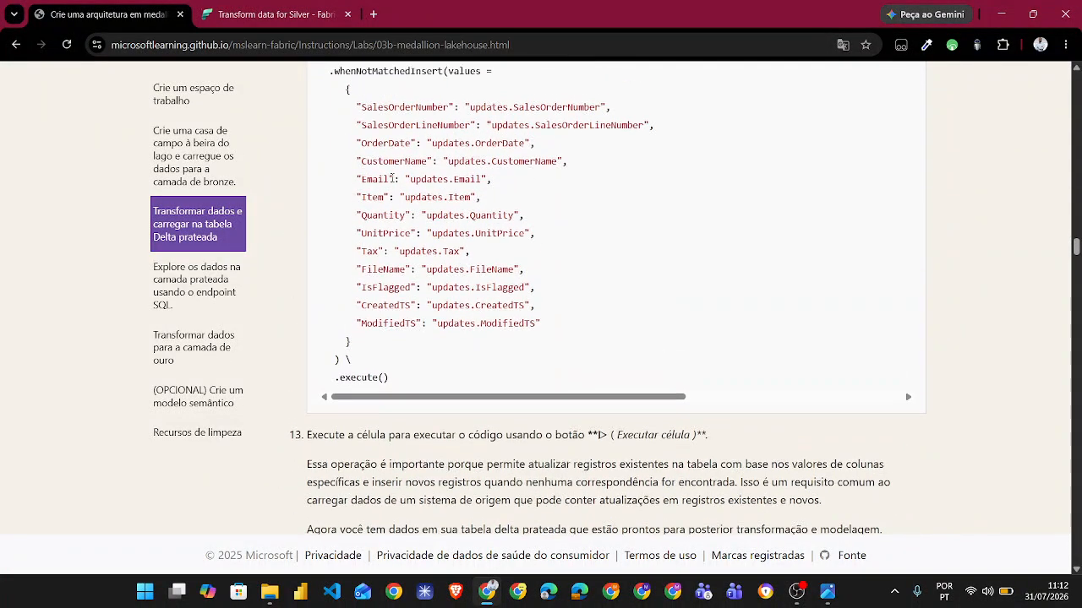
- Read instruction steps 13 and 14 and the introduction to exploring the silver layer with the SQL endpoint
scroll(391, 179, down, 2)
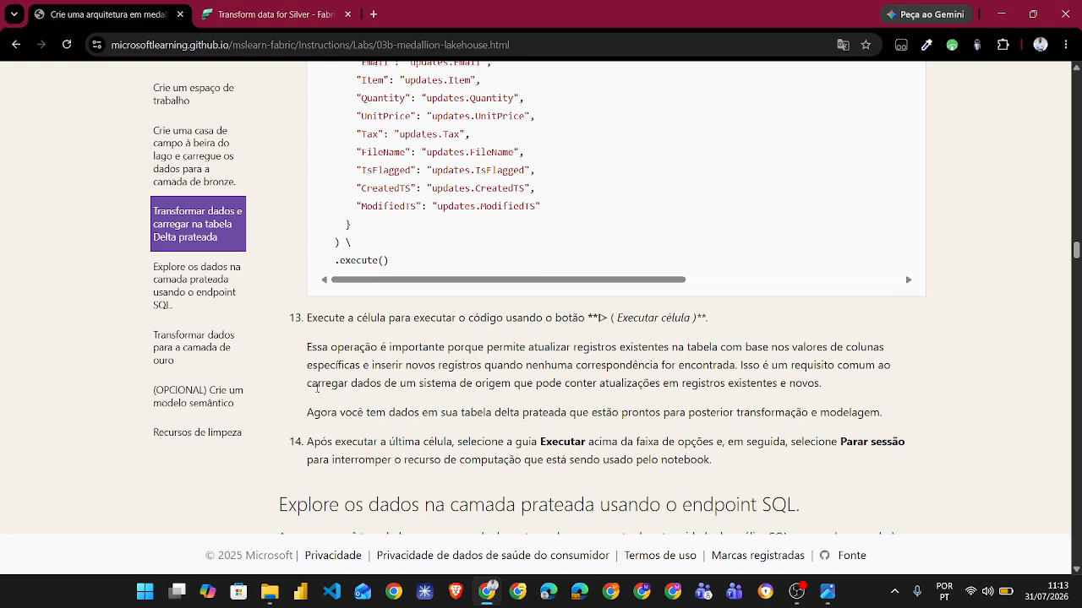
scroll(545, 402, down, 1)
scroll(286, 395, down, 4)
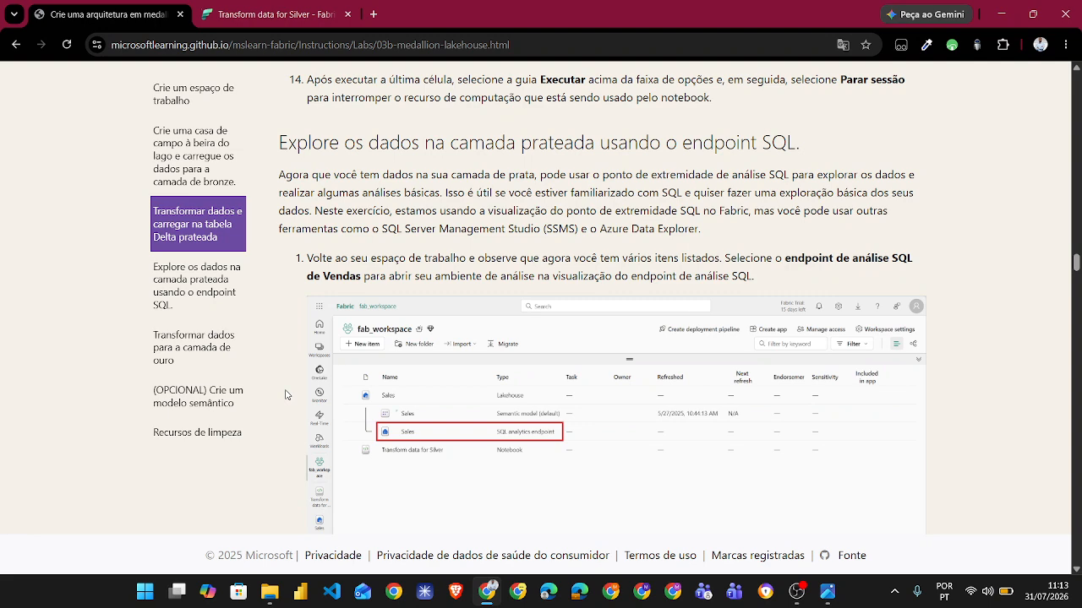
- Open SQL query 1 in the Sales SQL analytics endpoint and point out the Quantity * (UnitPrice + Tax) expression and the source table
click(271, 7)
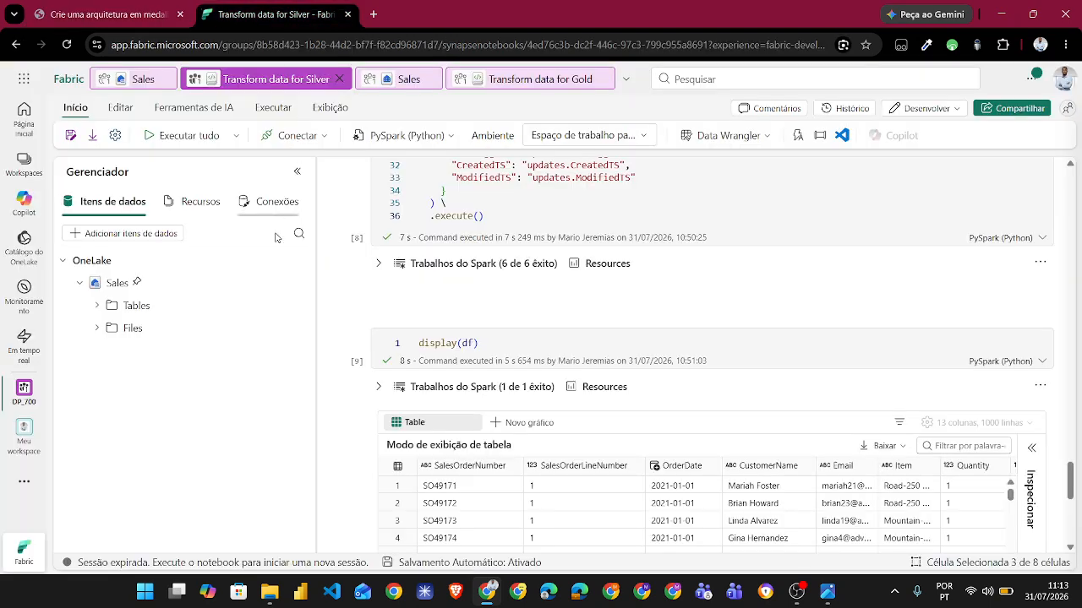
click(391, 85)
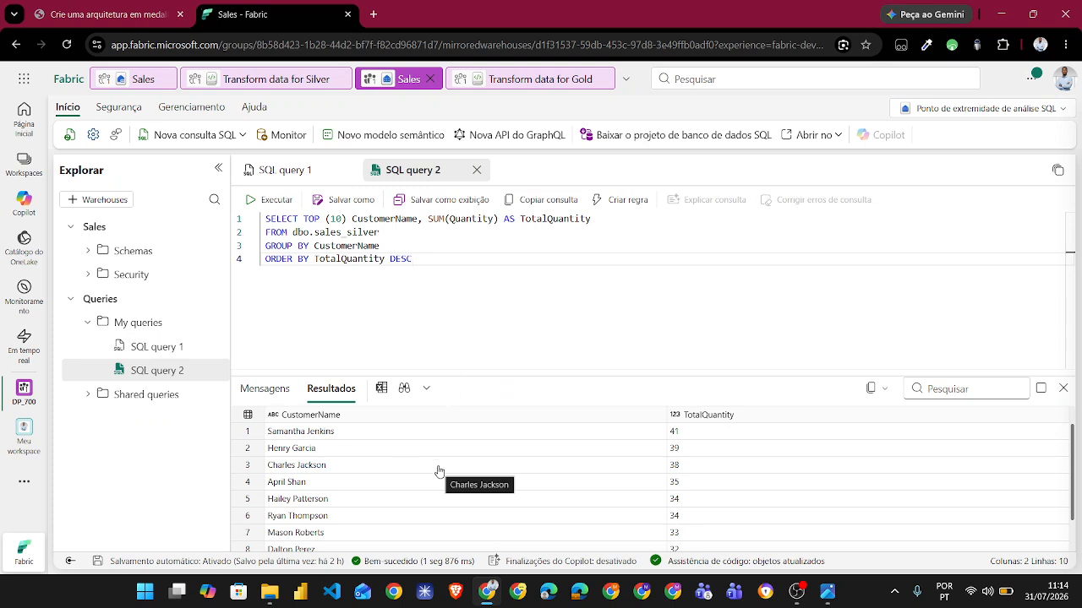
click(275, 172)
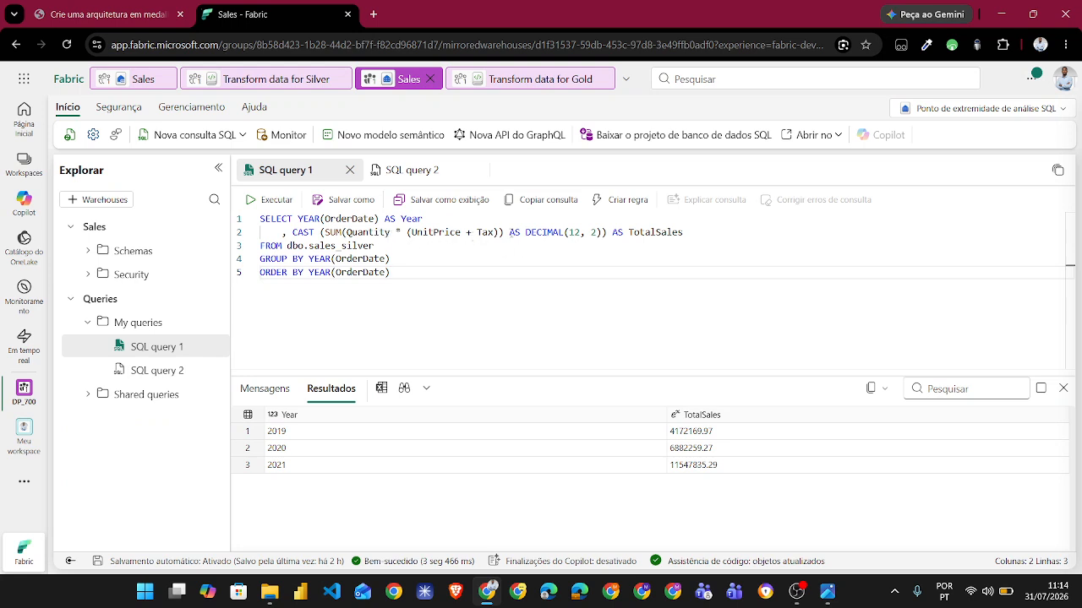
drag(500, 232, 346, 233)
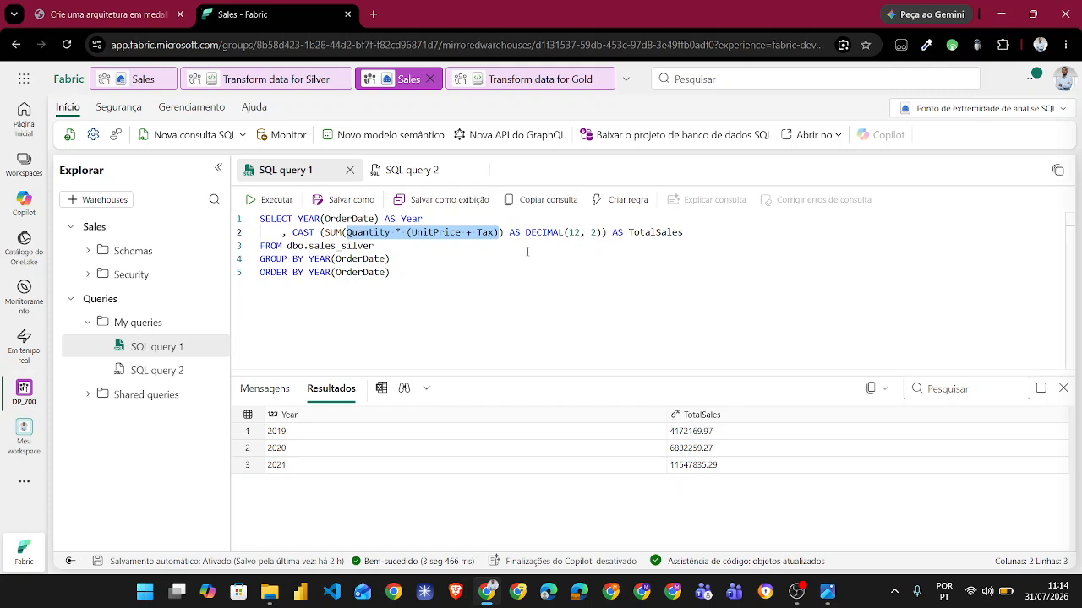
click(527, 251)
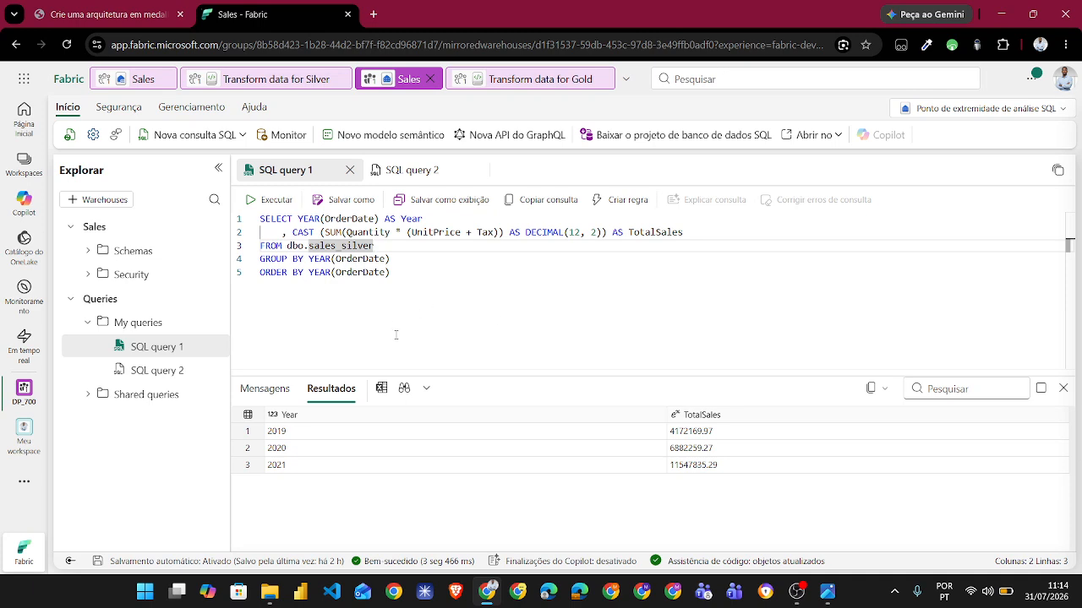
- Find the yearly total sales query in step 3 of the lab instructions, and return to SQL query 1 in Fabric
click(101, 11)
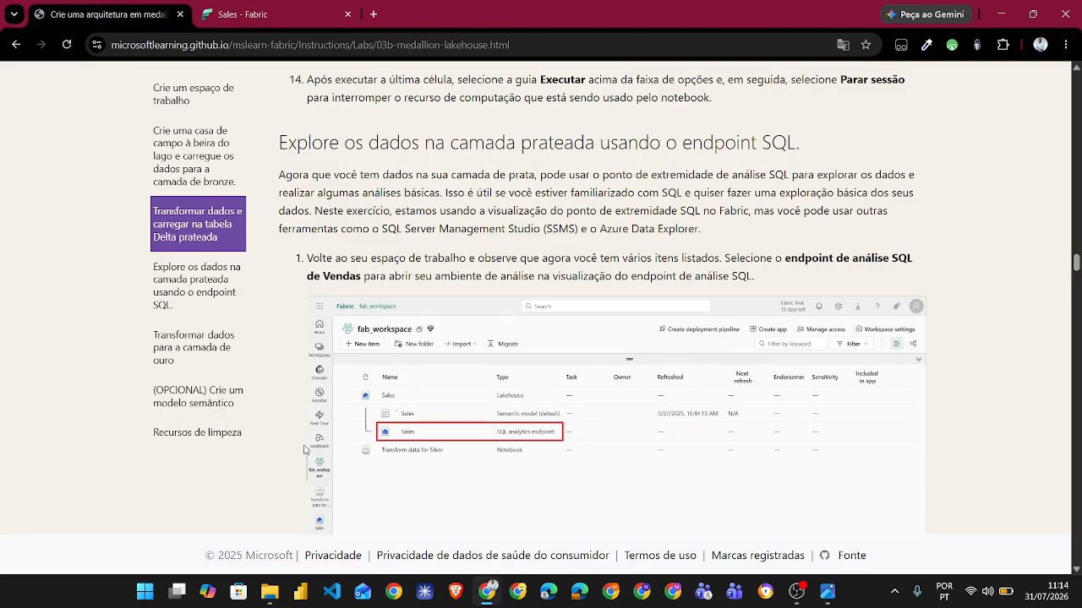
scroll(298, 446, down, 4)
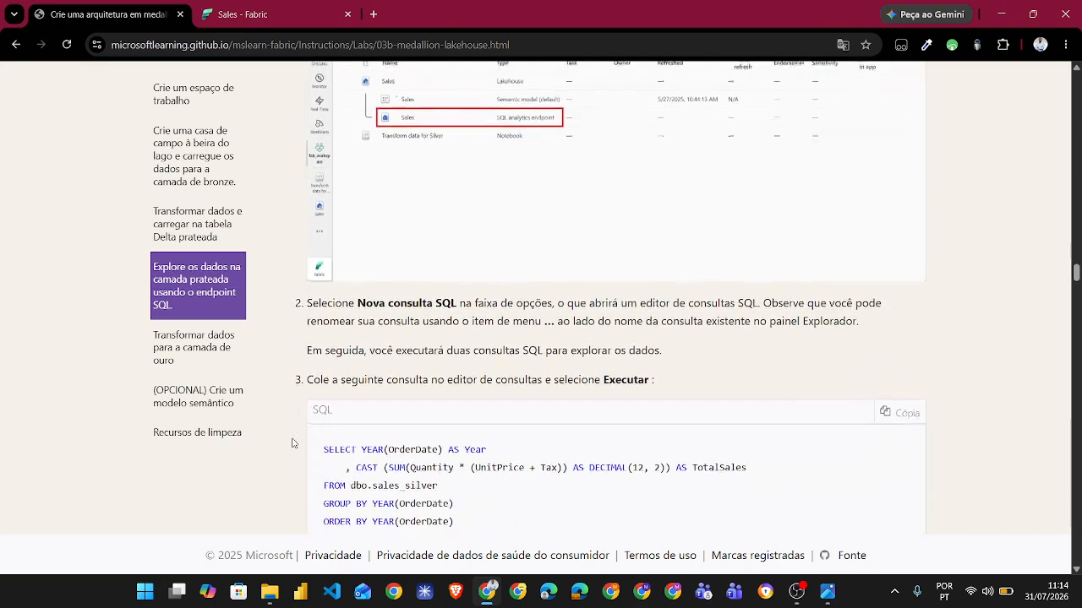
scroll(292, 443, down, 3)
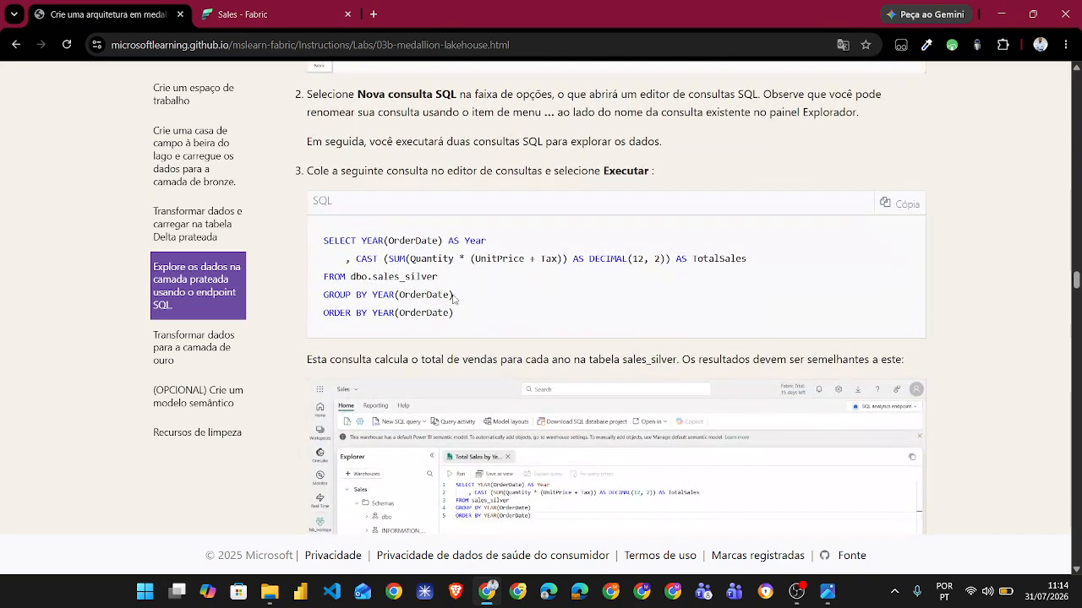
click(245, 14)
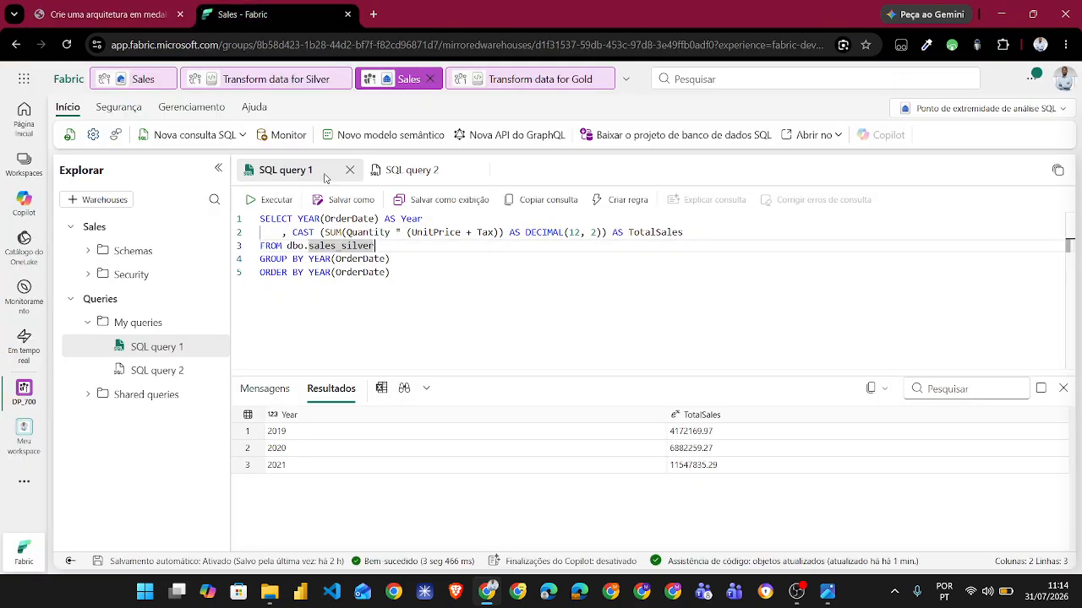
- Open SQL query 2, look over its results, and read the matching top-10 customers query and the TOP (10) note in the lab instructions
click(411, 171)
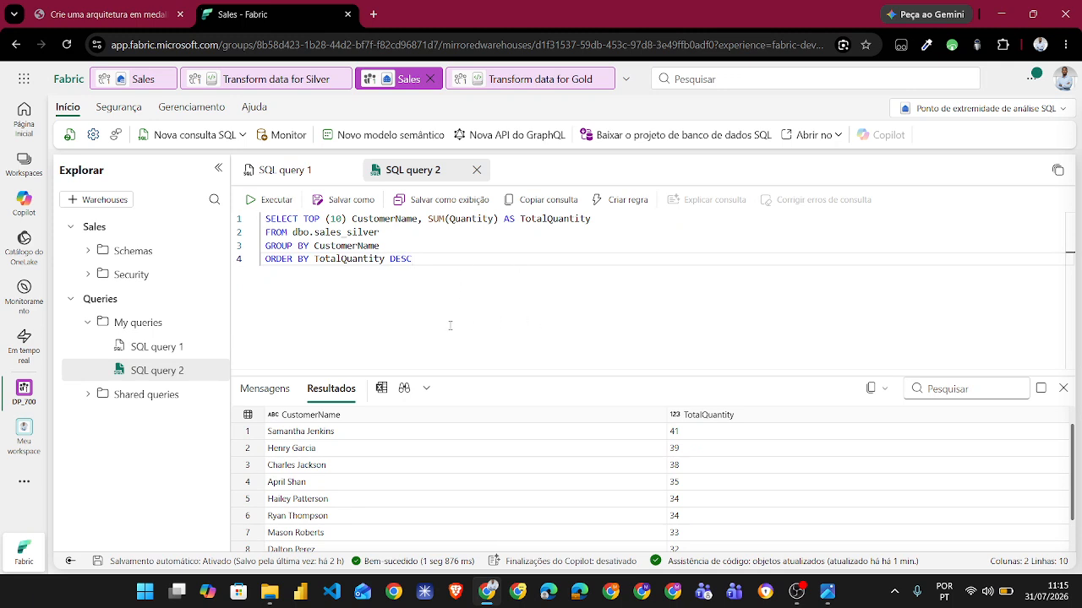
scroll(452, 471, down, 2)
scroll(451, 471, up, 2)
click(102, 14)
scroll(283, 397, down, 5)
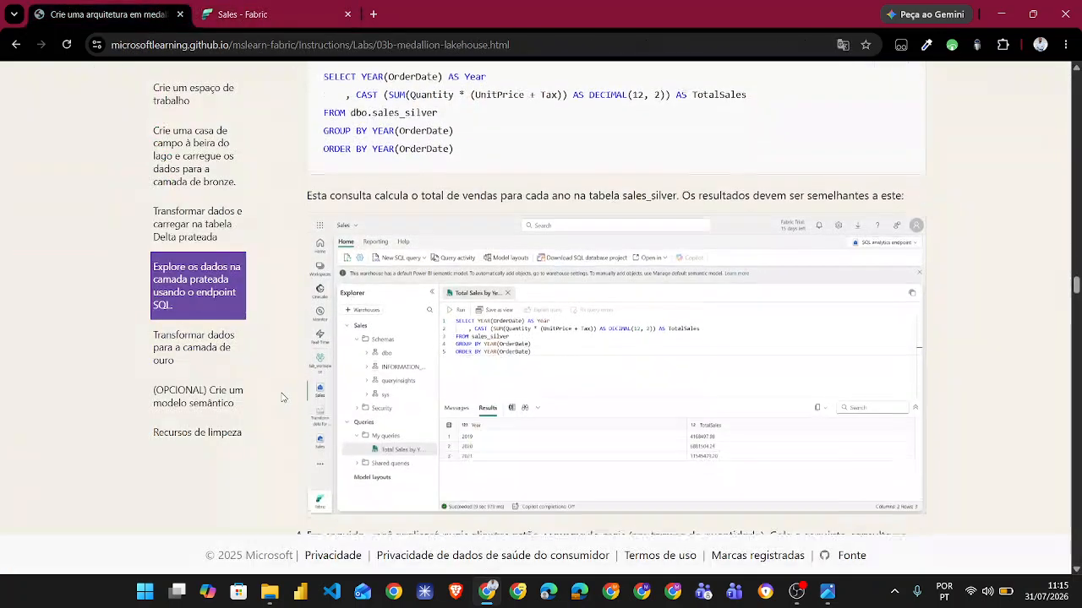
scroll(283, 398, down, 3)
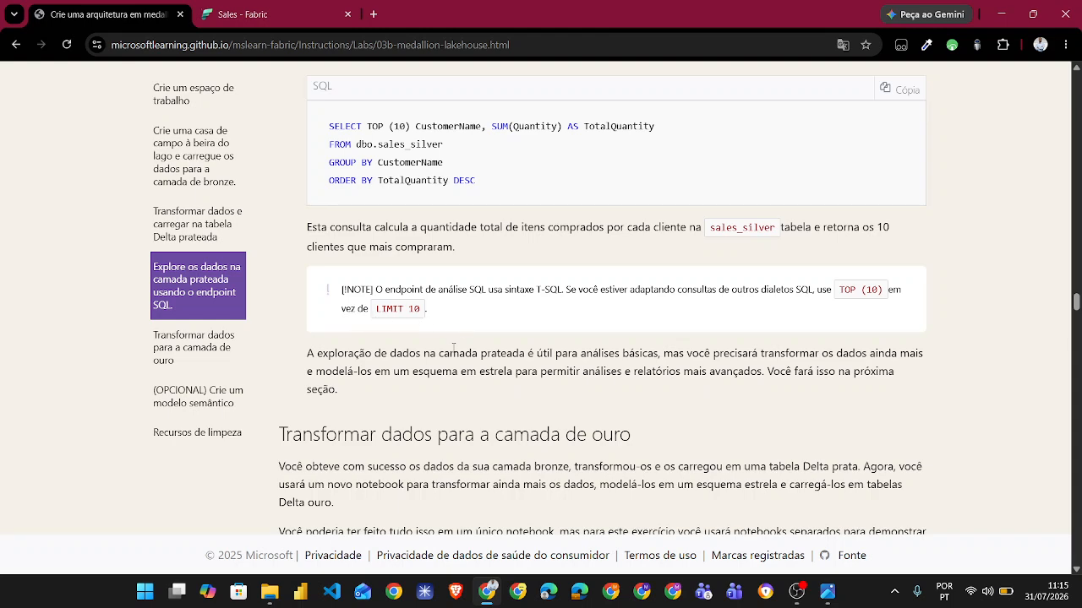
- Return to SQL query 2 in Fabric and try running it with LIMIT 10 after the ORDER BY line instead of TOP (10)
click(245, 10)
click(346, 219)
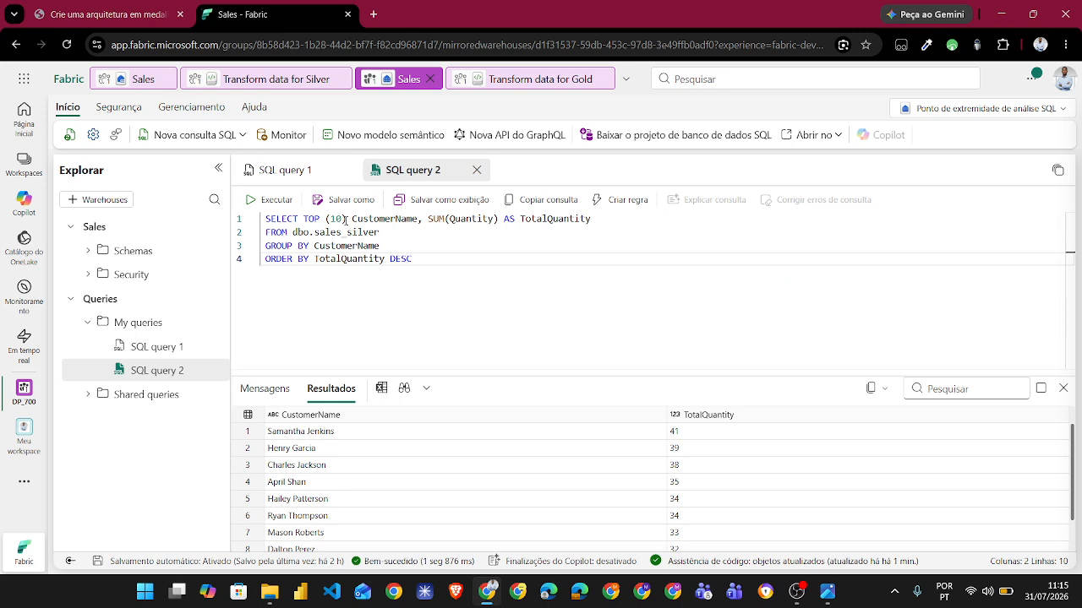
key(BackSpace)
key(BackSpace)
key(BackSpace)
key(BackSpace)
key(BackSpace)
key(BackSpace)
key(BackSpace)
key(BackSpace)
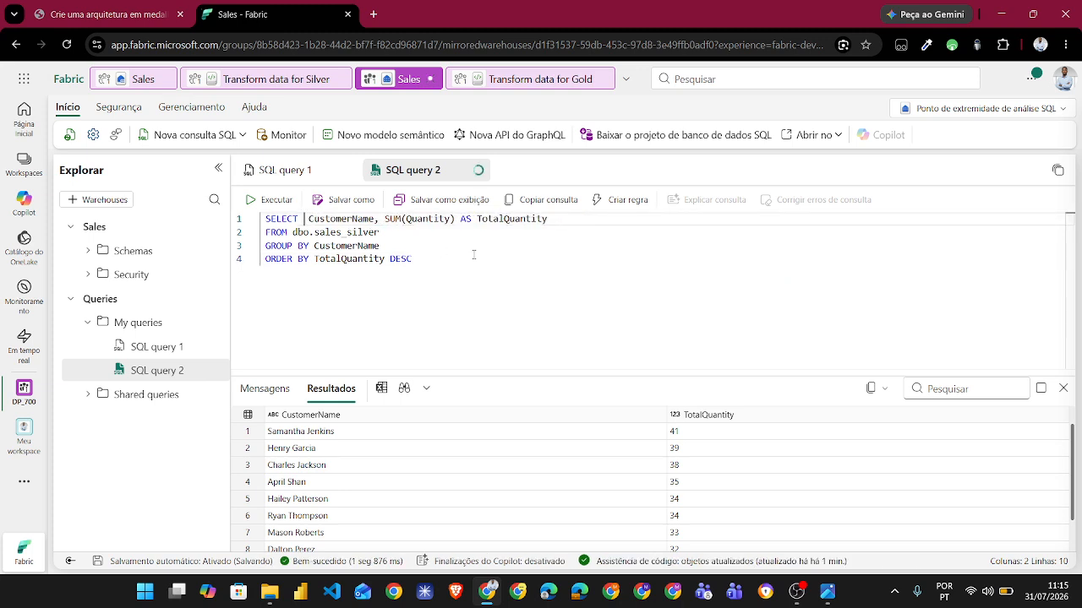
double_click(435, 261)
key(Return)
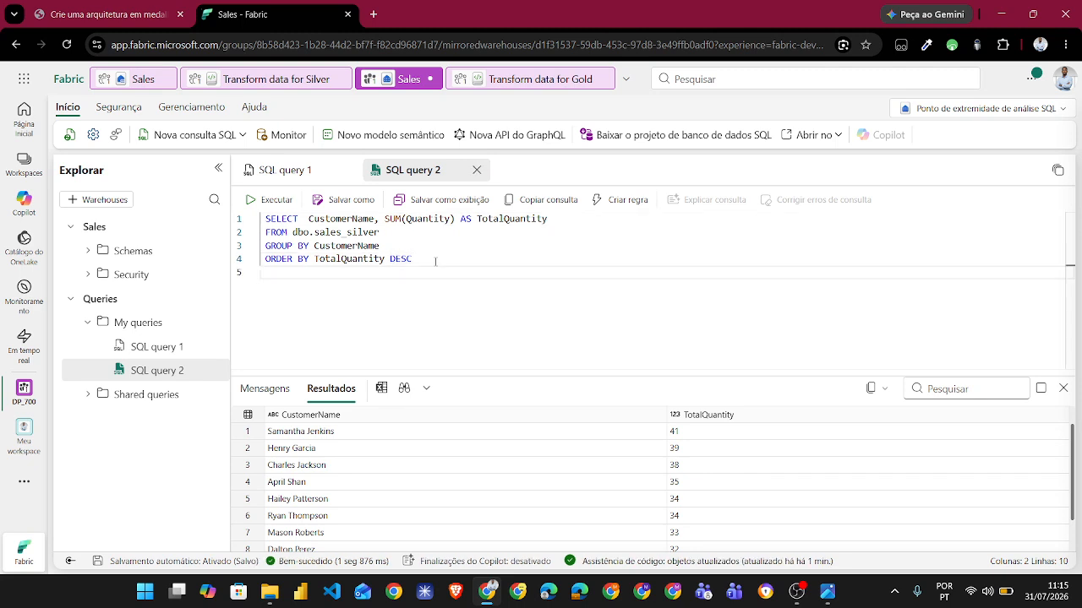
text(LIMIT)
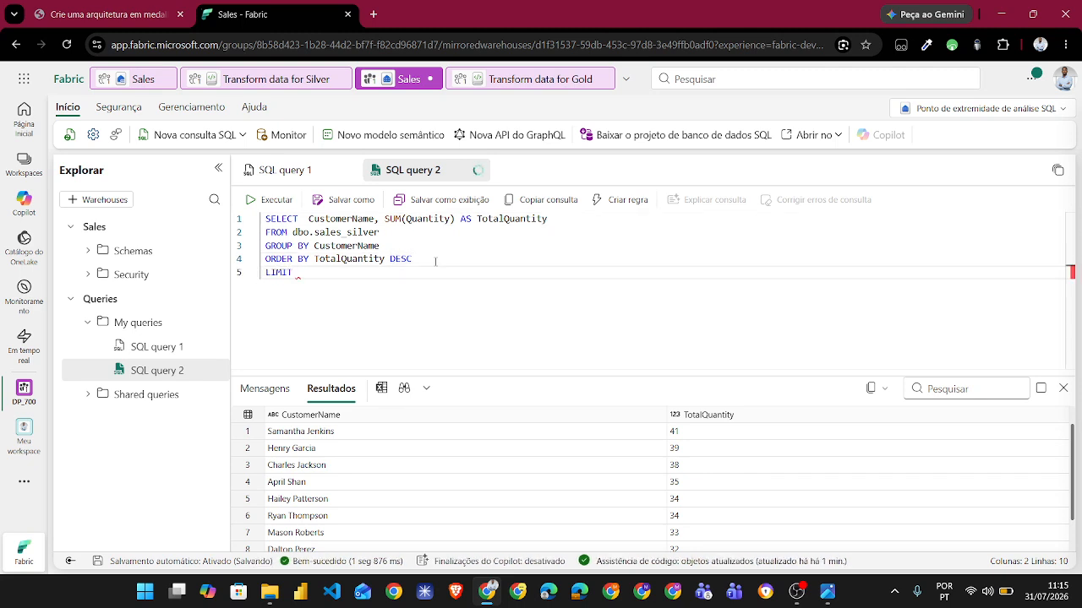
text( 10)
click(269, 200)
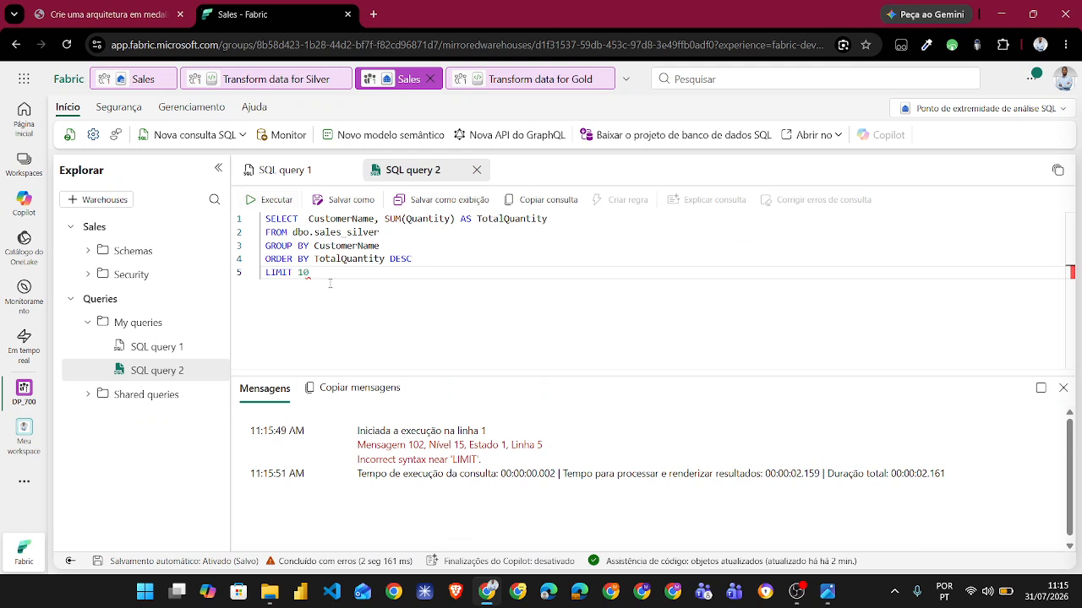
- Remove the LIMIT 10 line from SQL query 2, put TOP(10) back after SELECT, run the query and look over its results
key(BackSpace)
key(BackSpace)
key(BackSpace)
key(BackSpace)
key(BackSpace)
key(BackSpace)
key(BackSpace)
key(BackSpace)
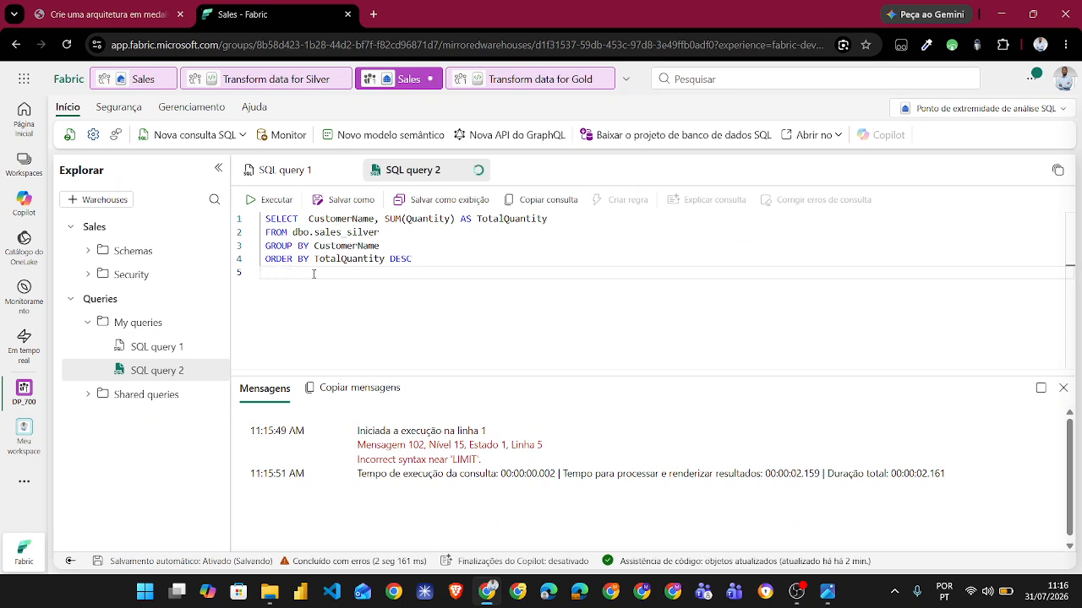
key(BackSpace)
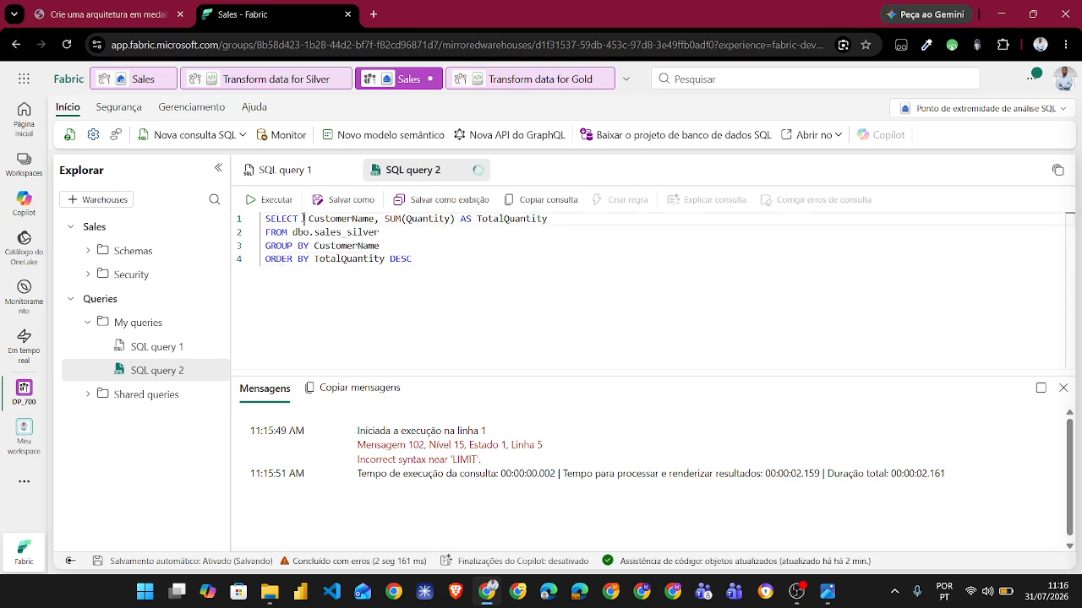
click(302, 218)
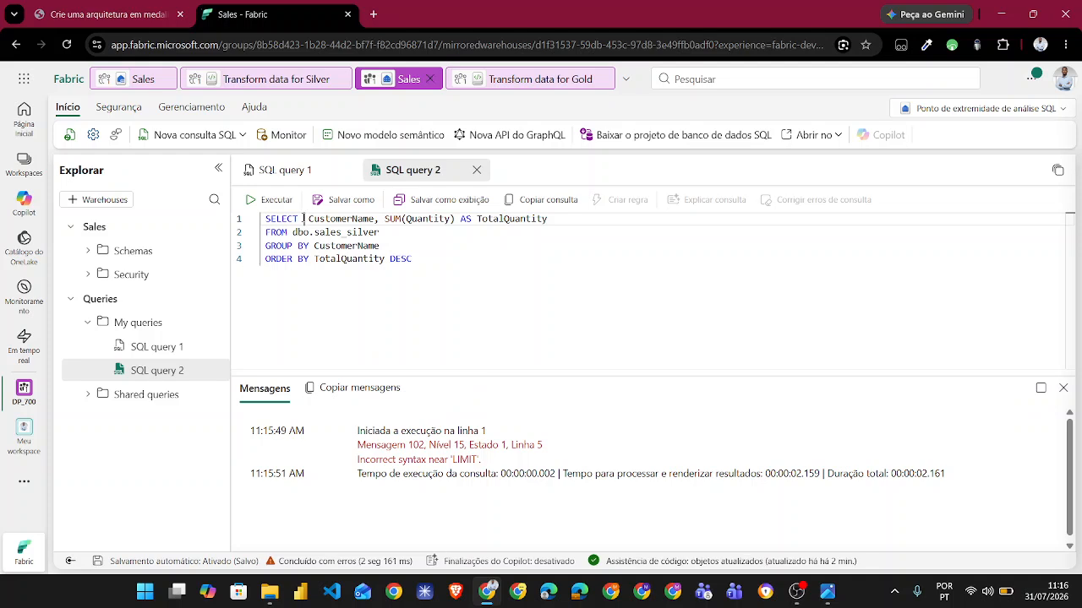
text(TOP)
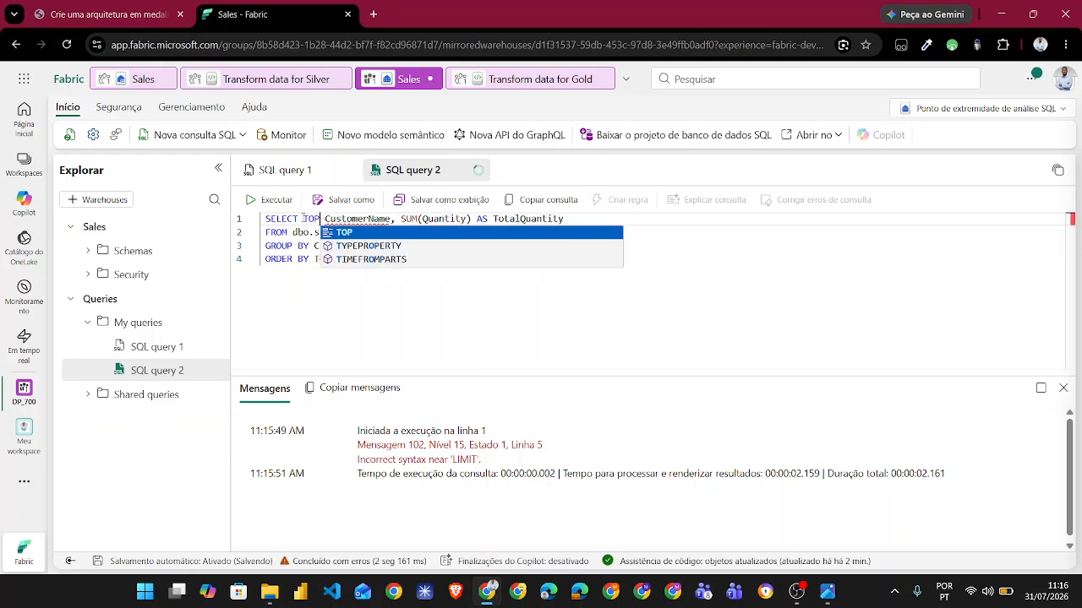
key(Escape)
text(()
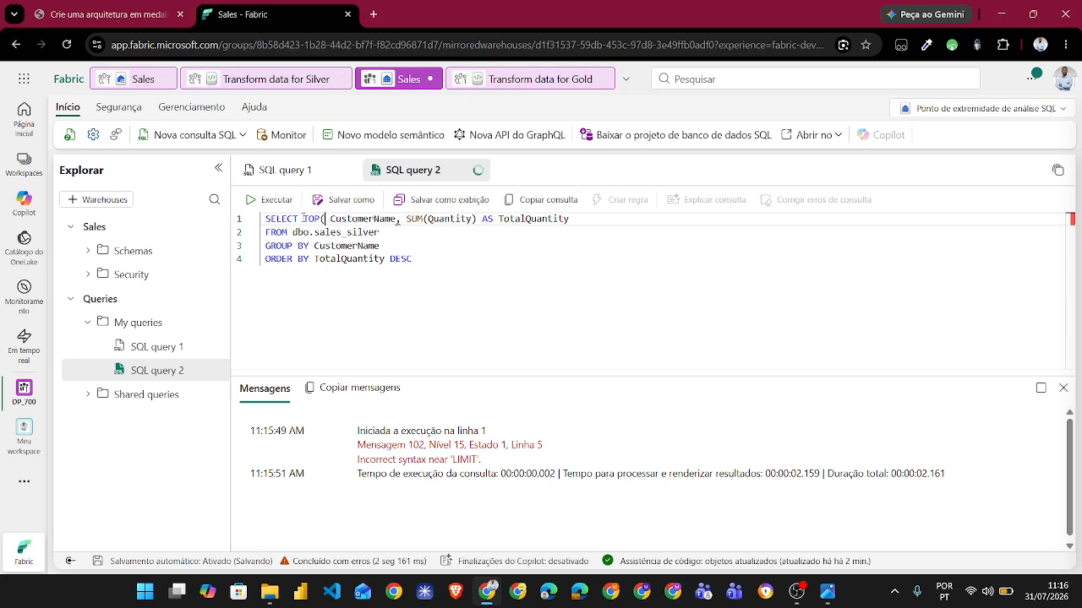
text(10))
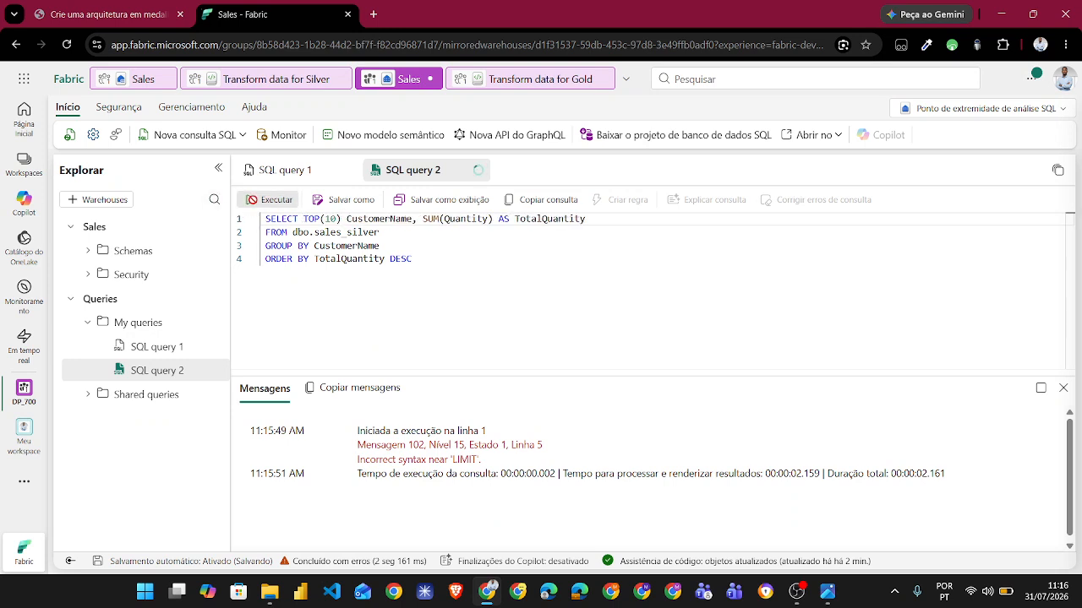
click(257, 201)
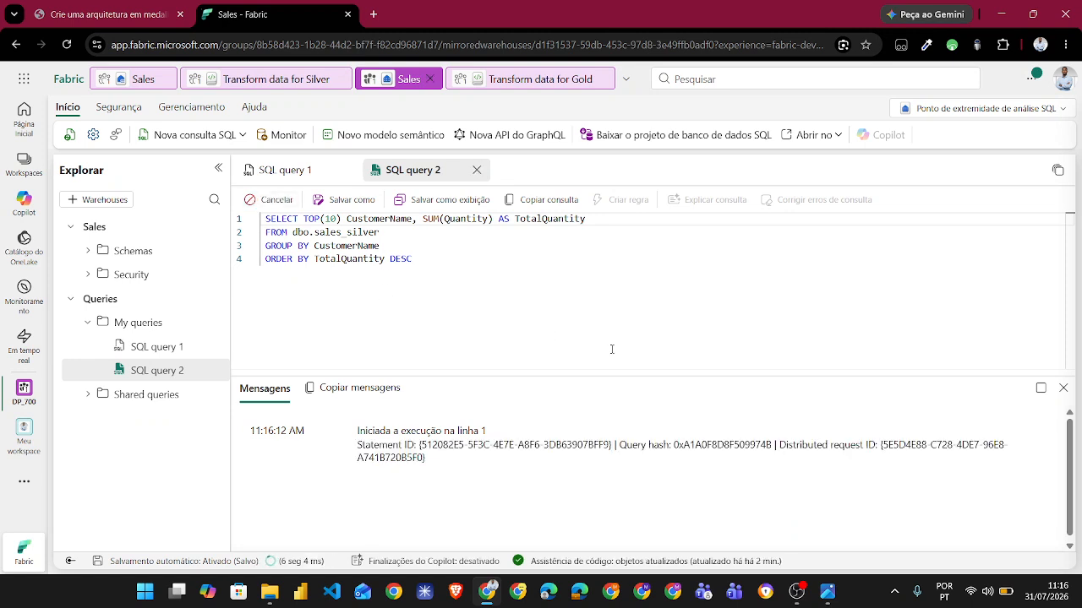
scroll(623, 530, down, 2)
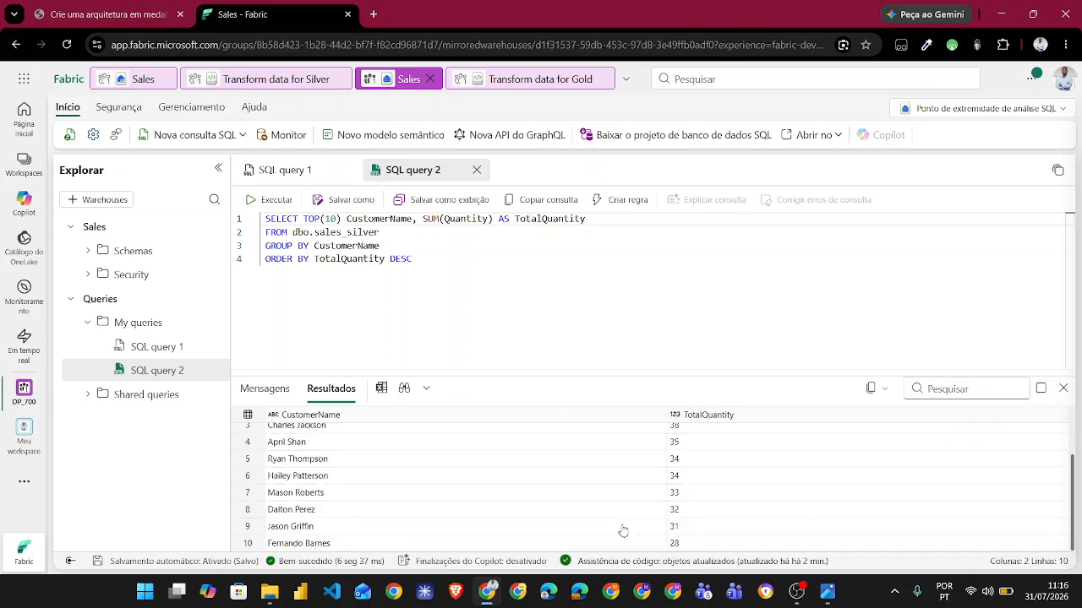
scroll(623, 531, up, 2)
- Read the introduction and first steps of the gold layer section in the instructions, and open the Transform data for Gold notebook in Fabric
key(ctrl+shift+Tab)
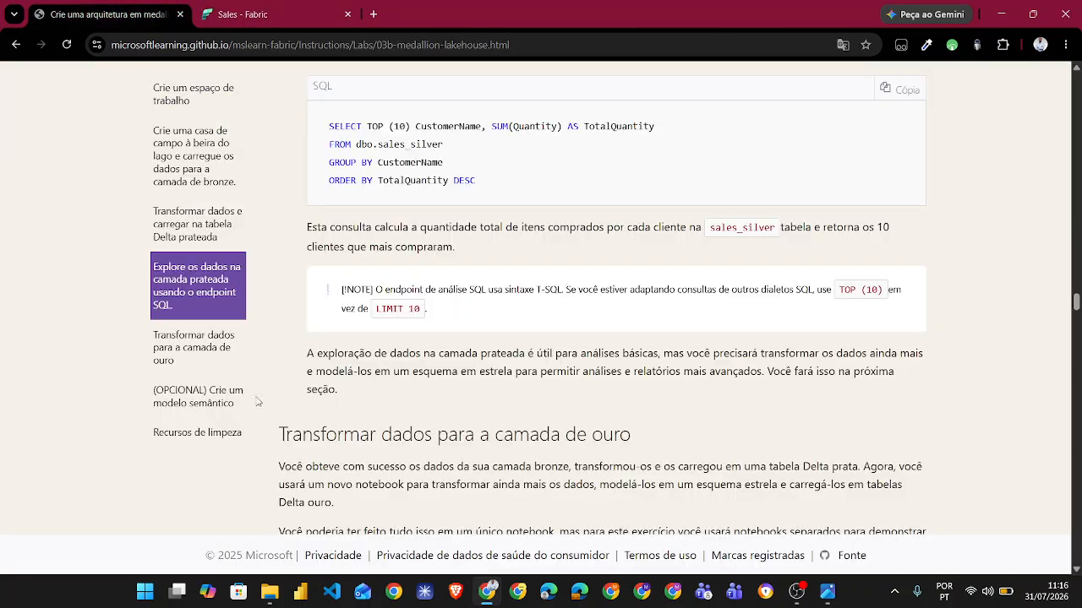
scroll(268, 442, down, 2)
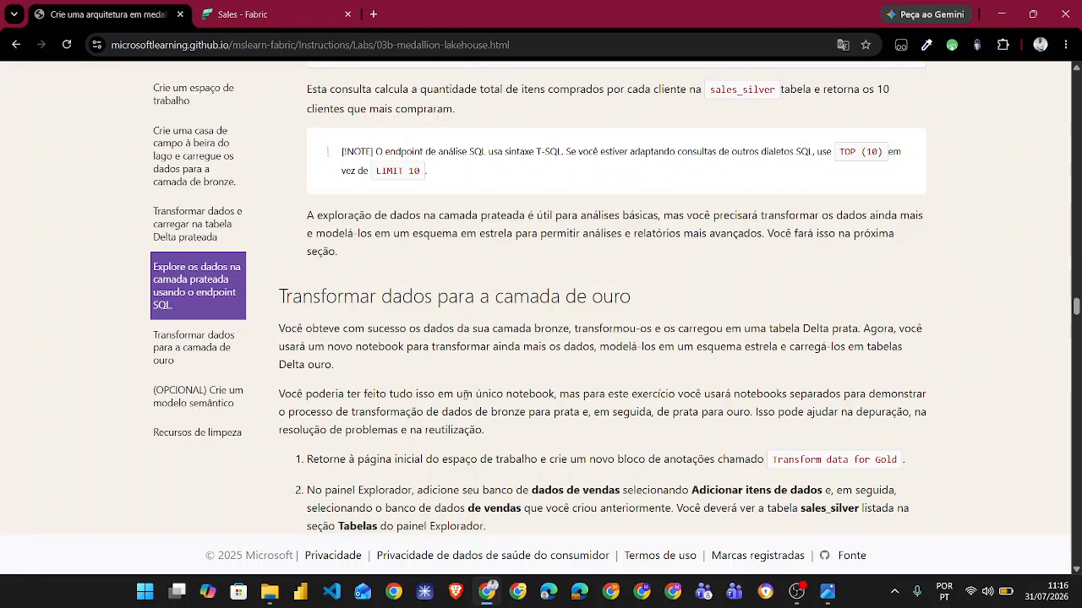
scroll(406, 391, down, 3)
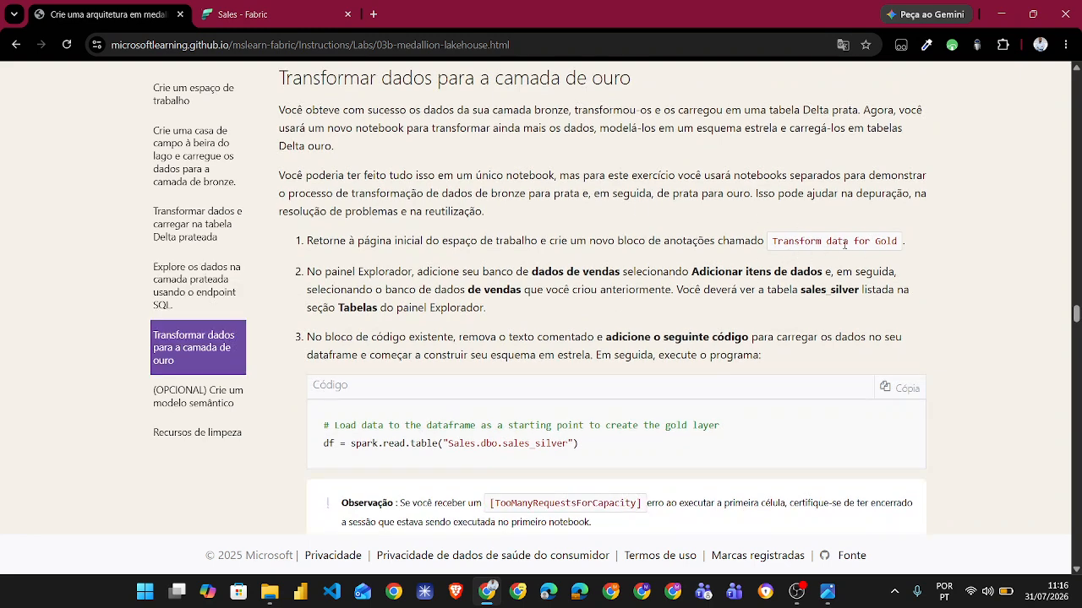
click(313, 10)
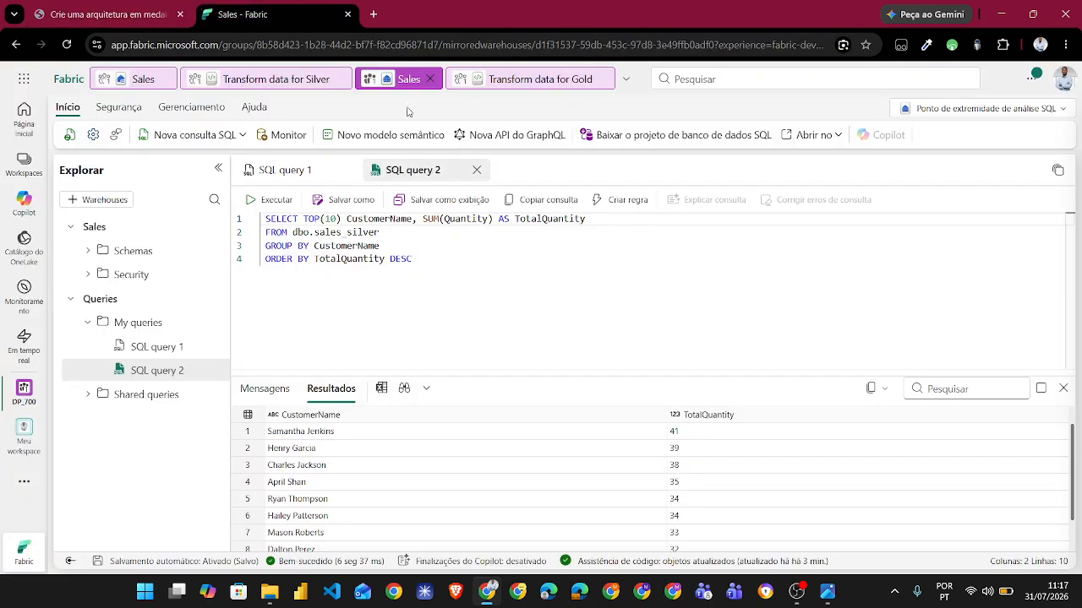
click(505, 84)
- Compare instruction steps 1 to 3 with the gold notebook's first cell, and check the Spark job details of that cell
click(144, 13)
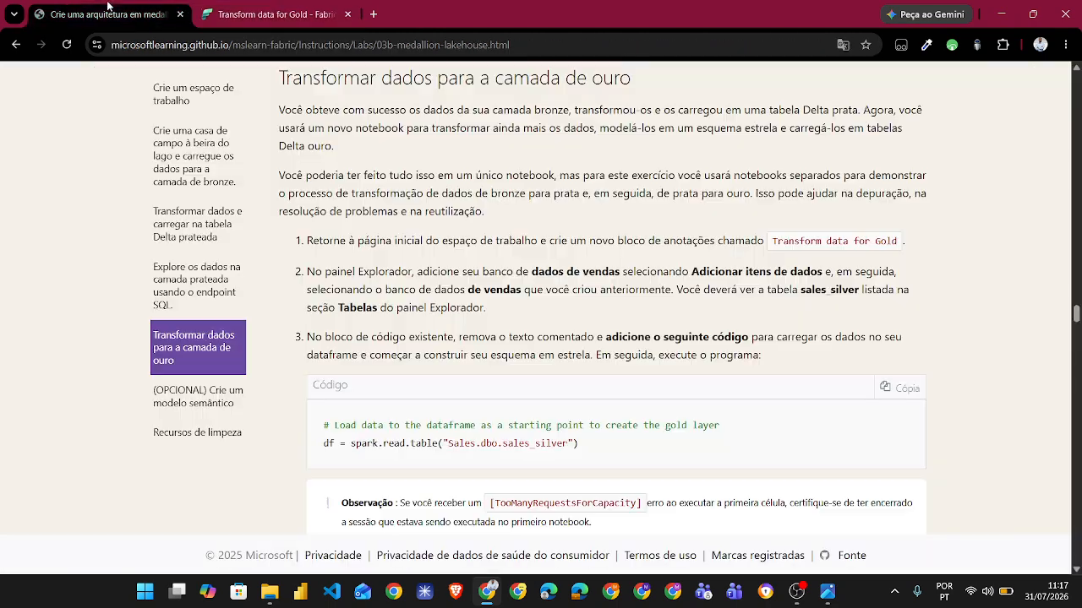
click(326, 15)
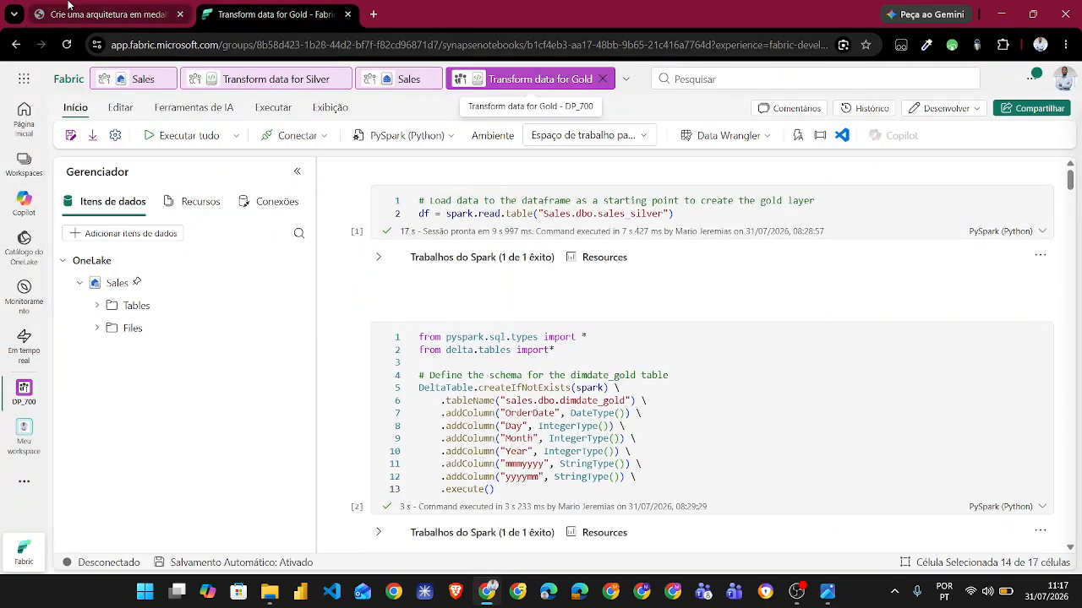
click(110, 14)
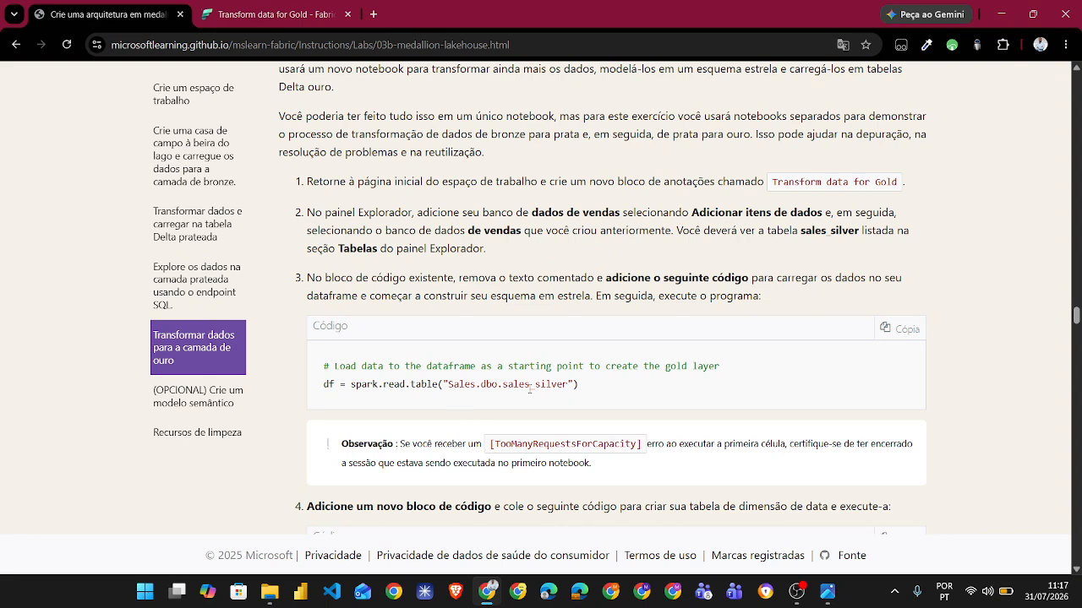
click(271, 13)
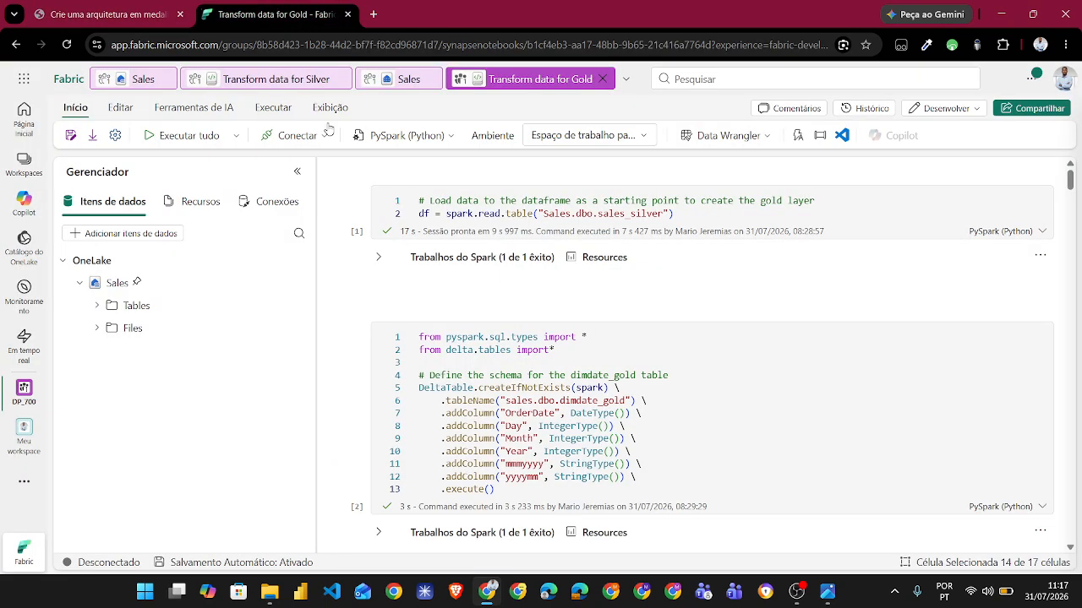
click(377, 263)
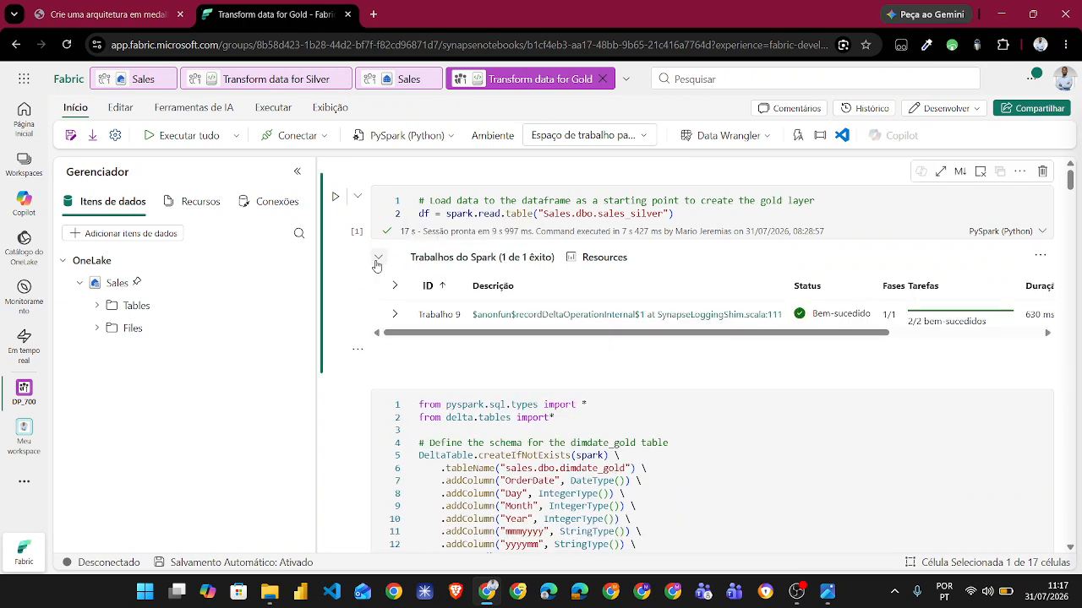
click(377, 263)
- Review the gold notebook cells from the dimdate_gold schema and the dfdimDate_gold dataframe to the merge into Tables/dbo/dimdate_gold
scroll(367, 388, down, 2)
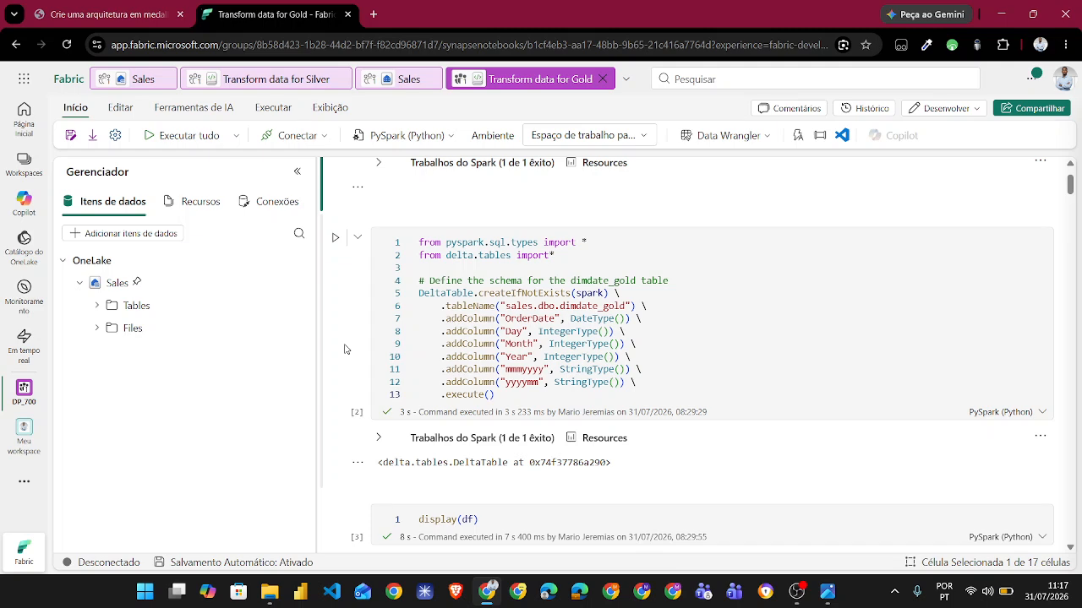
scroll(344, 349, down, 3)
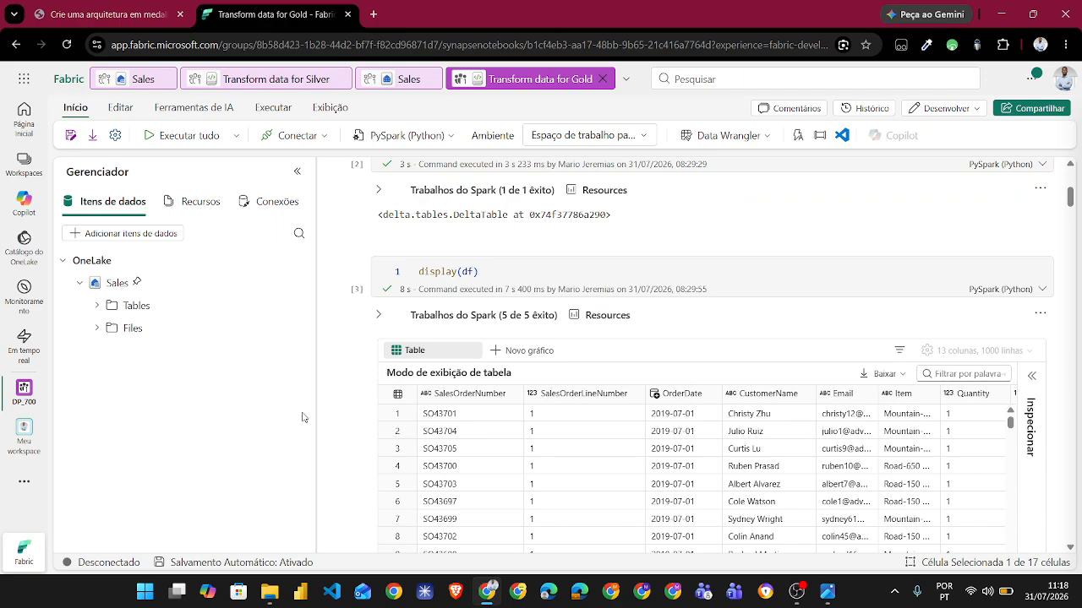
scroll(343, 449, down, 6)
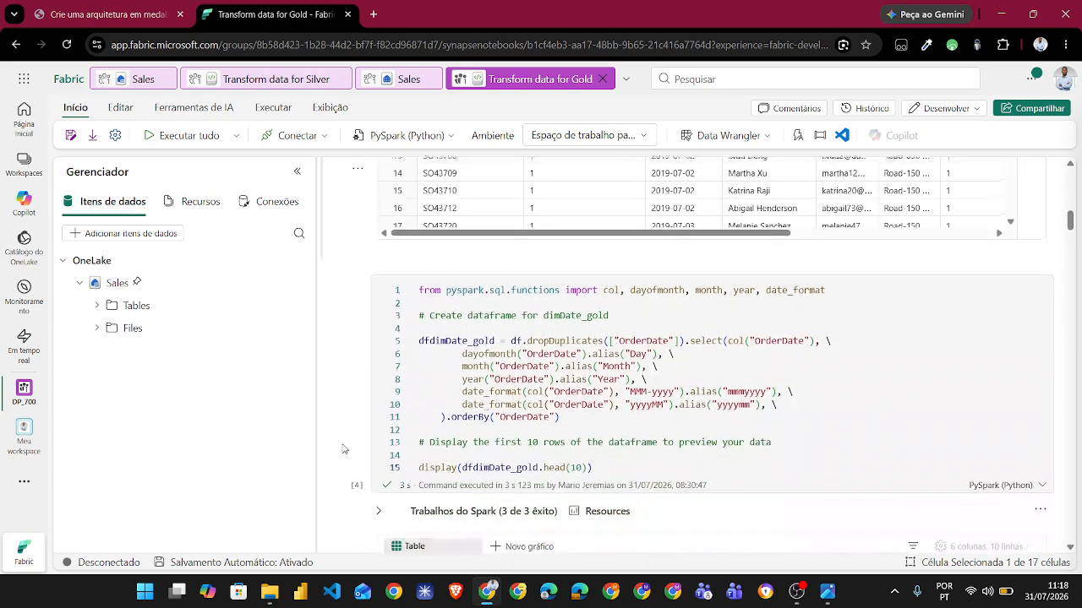
scroll(343, 449, down, 1)
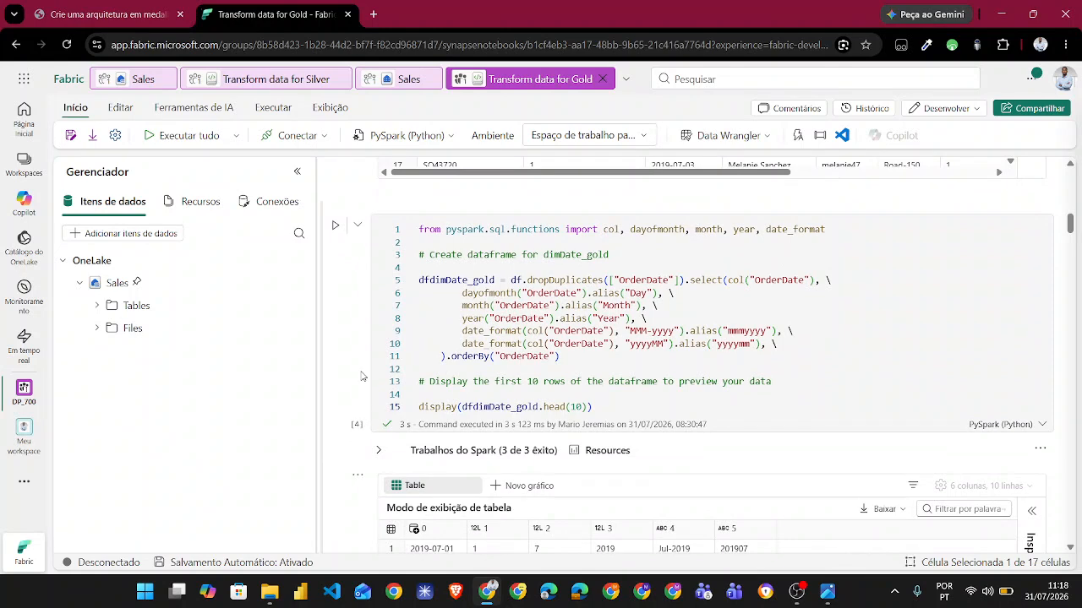
scroll(361, 375, down, 1)
scroll(361, 376, down, 3)
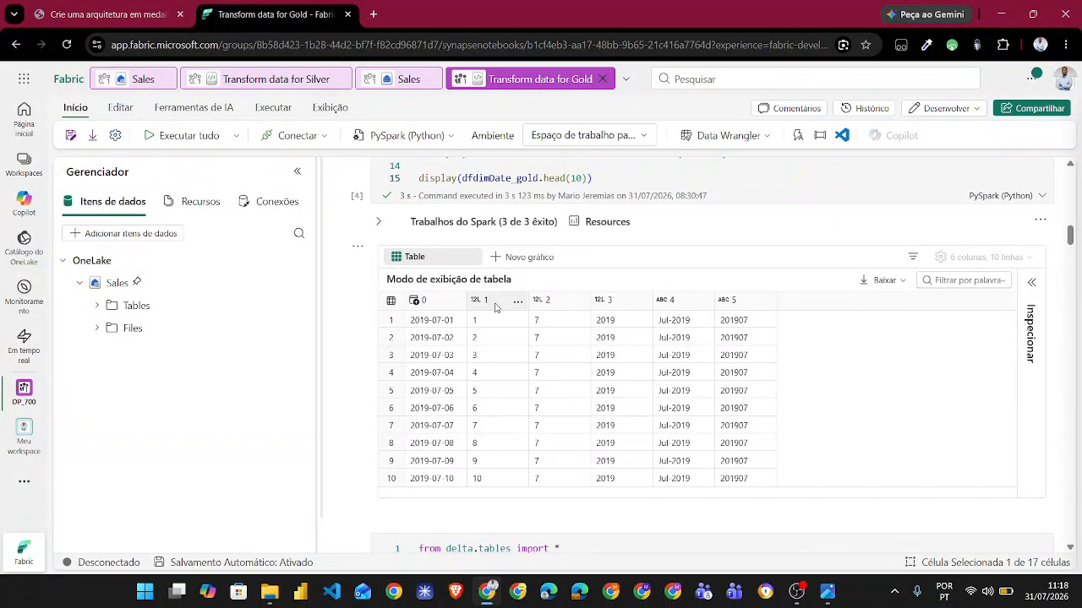
scroll(363, 372, down, 3)
scroll(364, 369, down, 2)
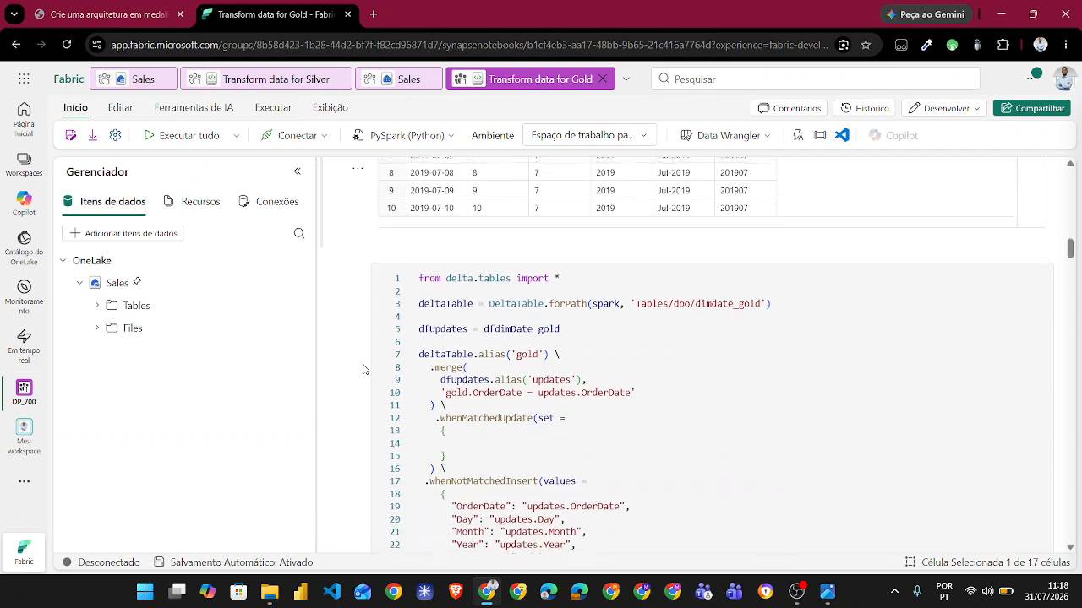
scroll(364, 370, down, 1)
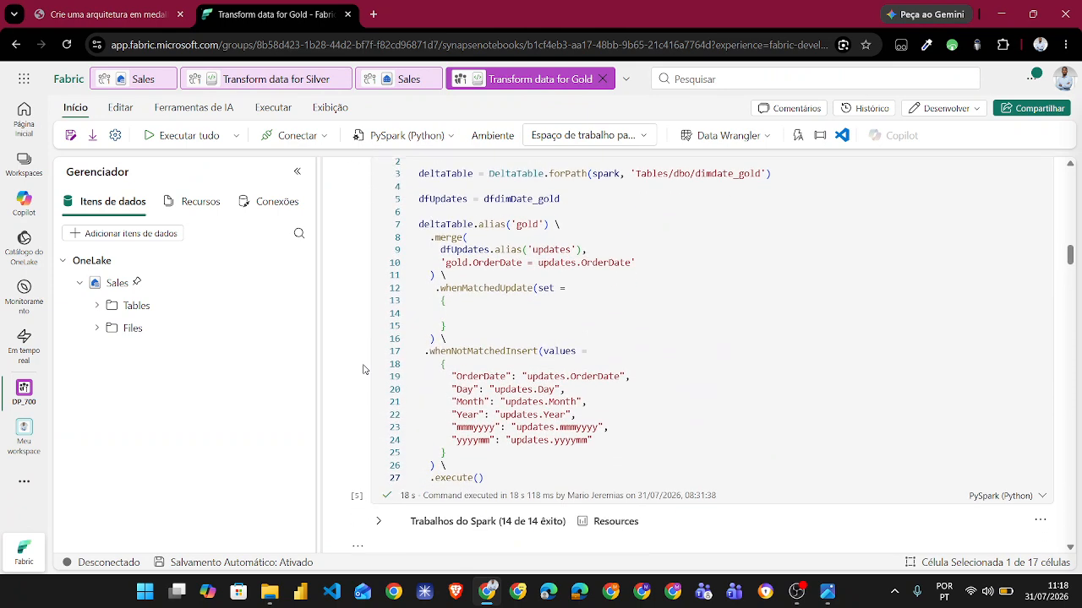
scroll(363, 370, up, 1)
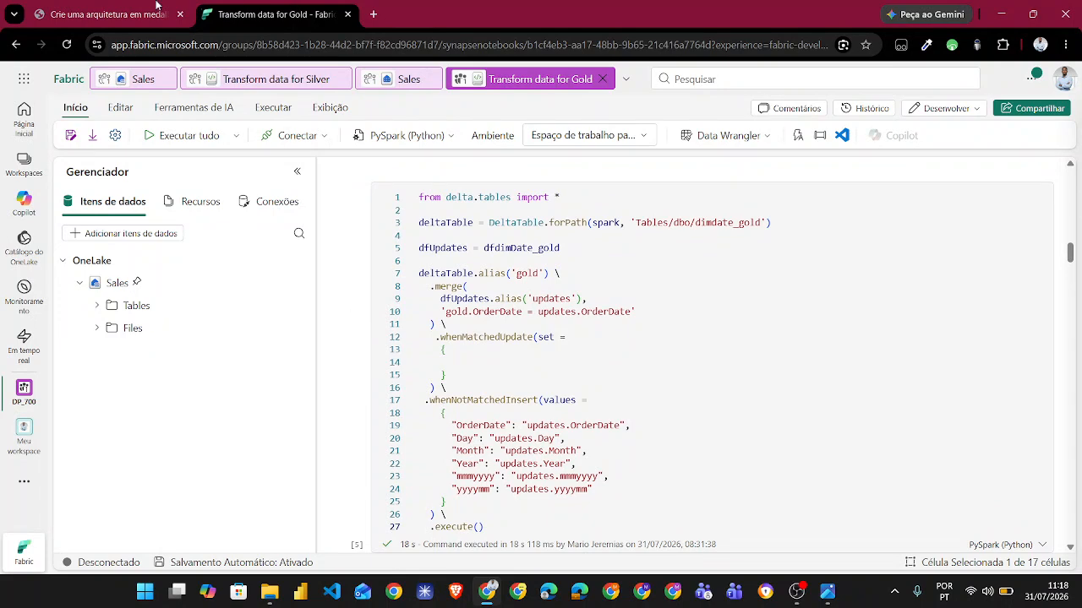
- Read instruction steps 4 to 6 on creating the dimdate_gold table, its dataframe and the update code
click(102, 13)
scroll(288, 420, down, 12)
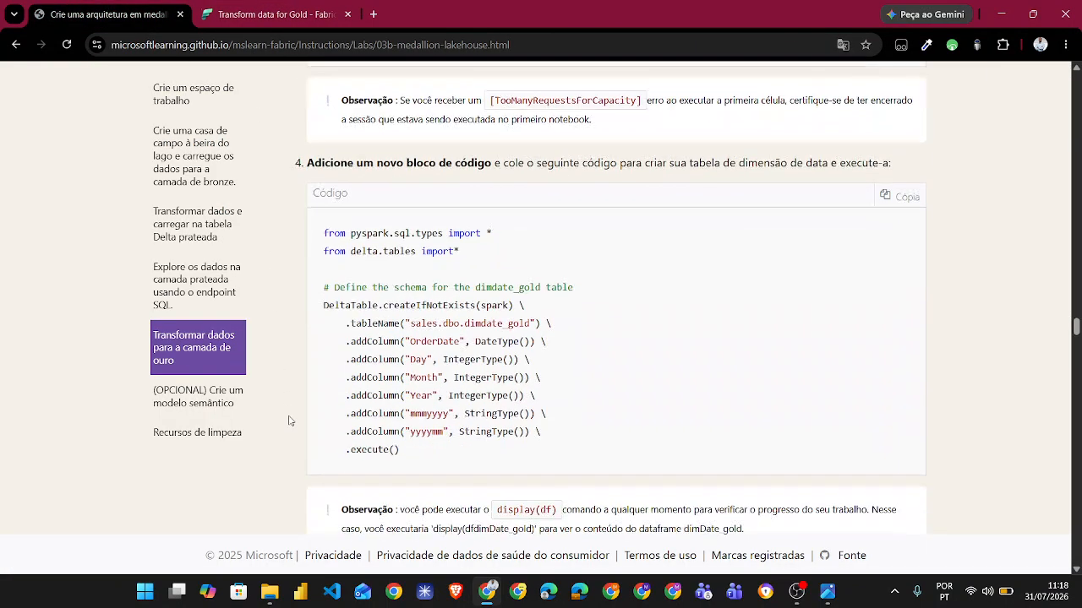
scroll(288, 420, up, 3)
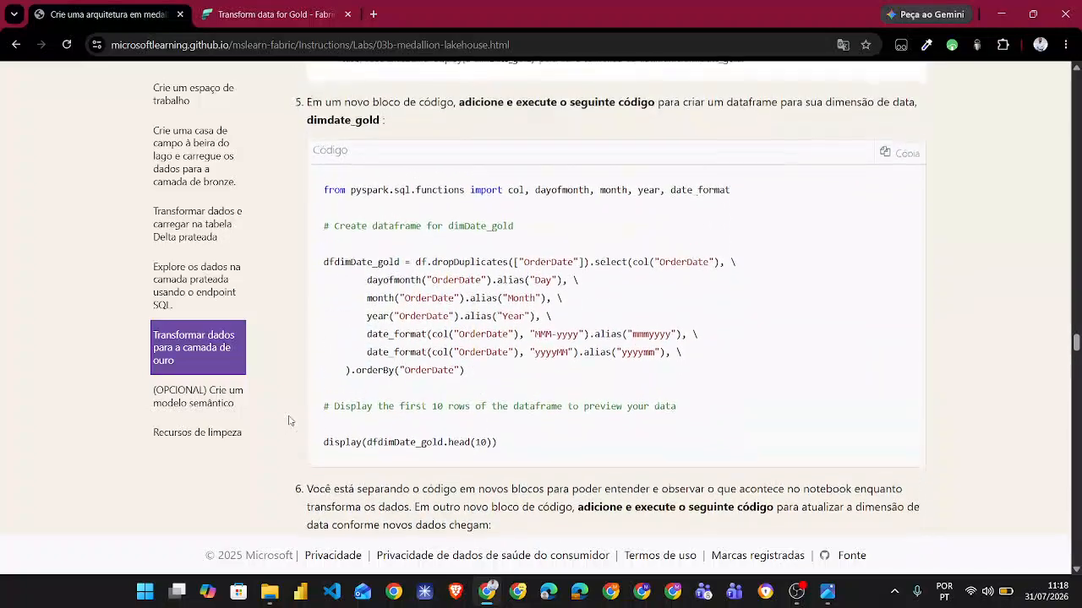
scroll(288, 420, up, 1)
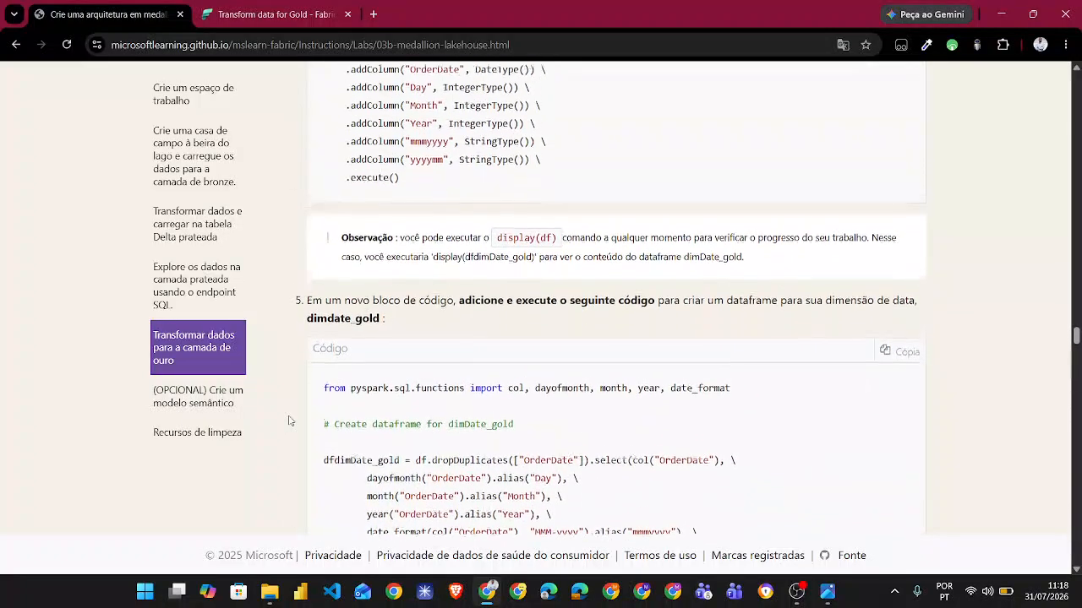
scroll(288, 420, down, 2)
scroll(288, 420, down, 2)
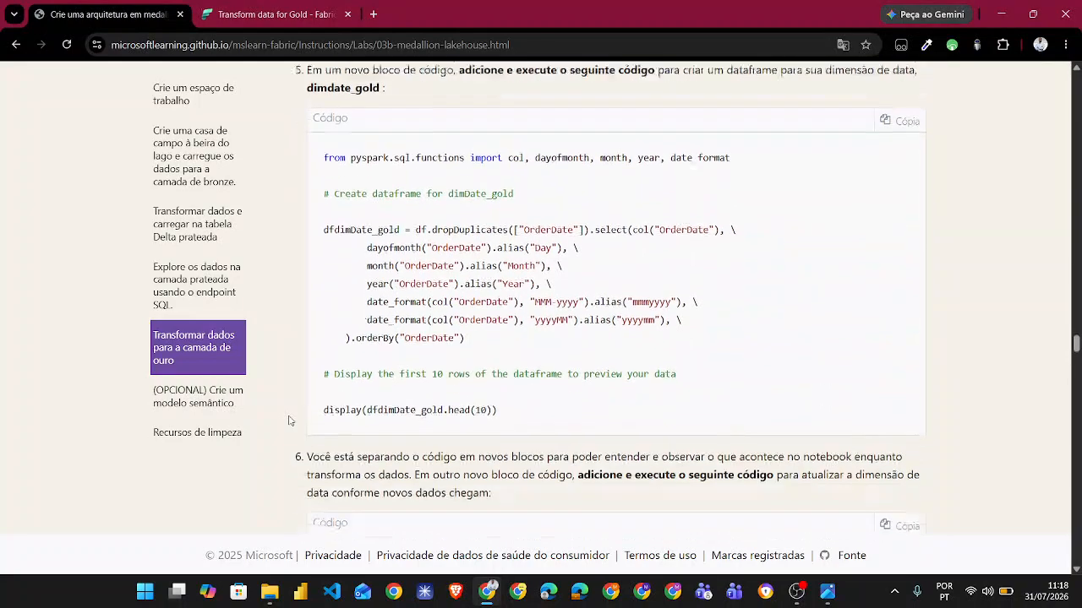
scroll(288, 420, up, 1)
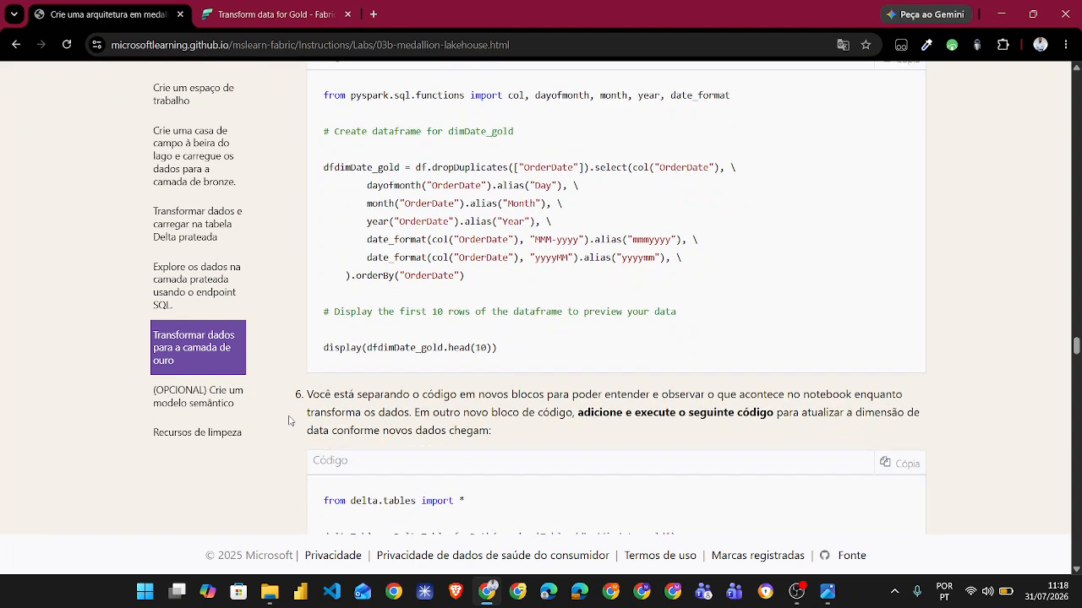
- Review the display(df) output table and the dimcustomer_gold schema cell in the gold notebook, checking the CustomerName column
click(270, 15)
scroll(357, 402, down, 3)
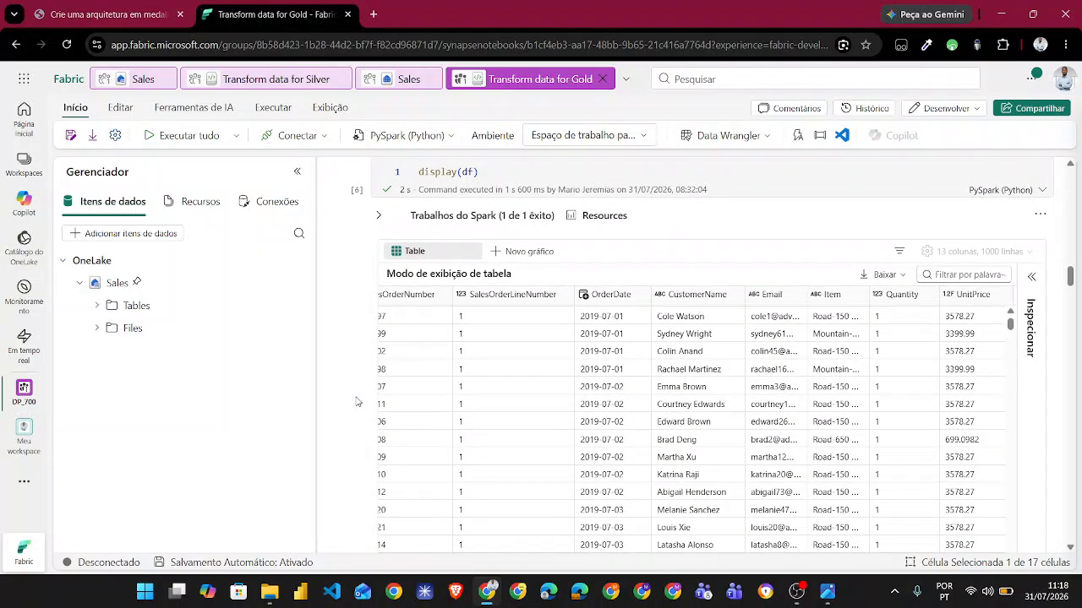
scroll(567, 391, left, 2)
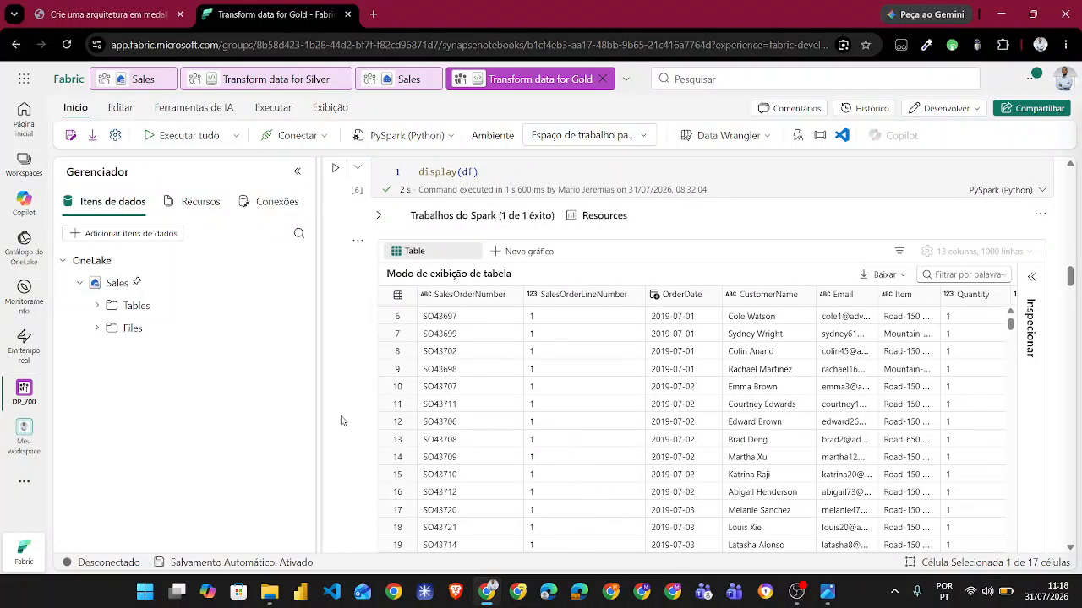
scroll(329, 440, down, 5)
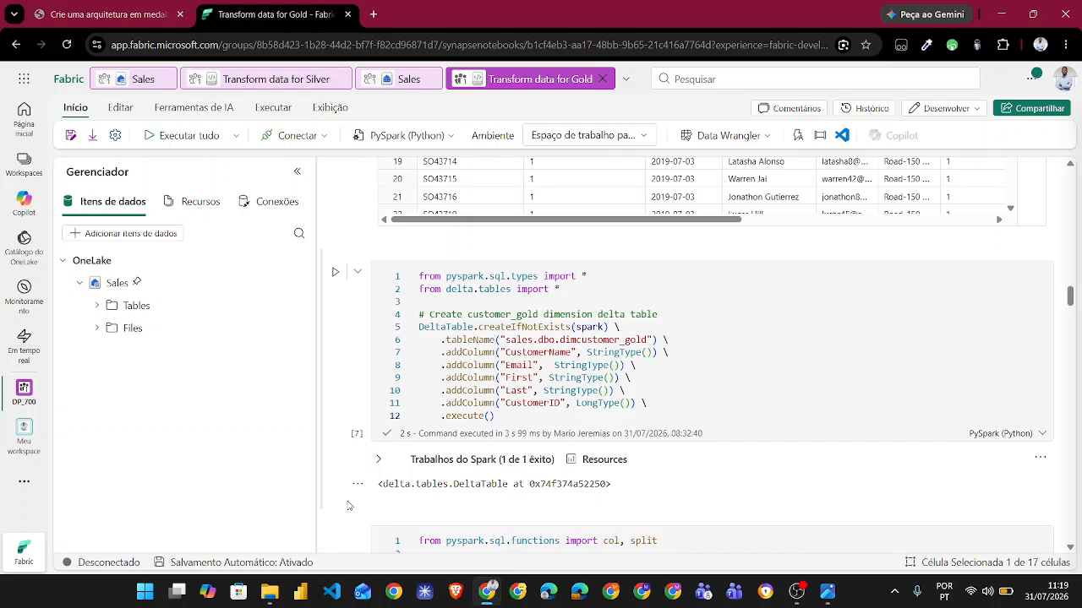
scroll(347, 506, down, 3)
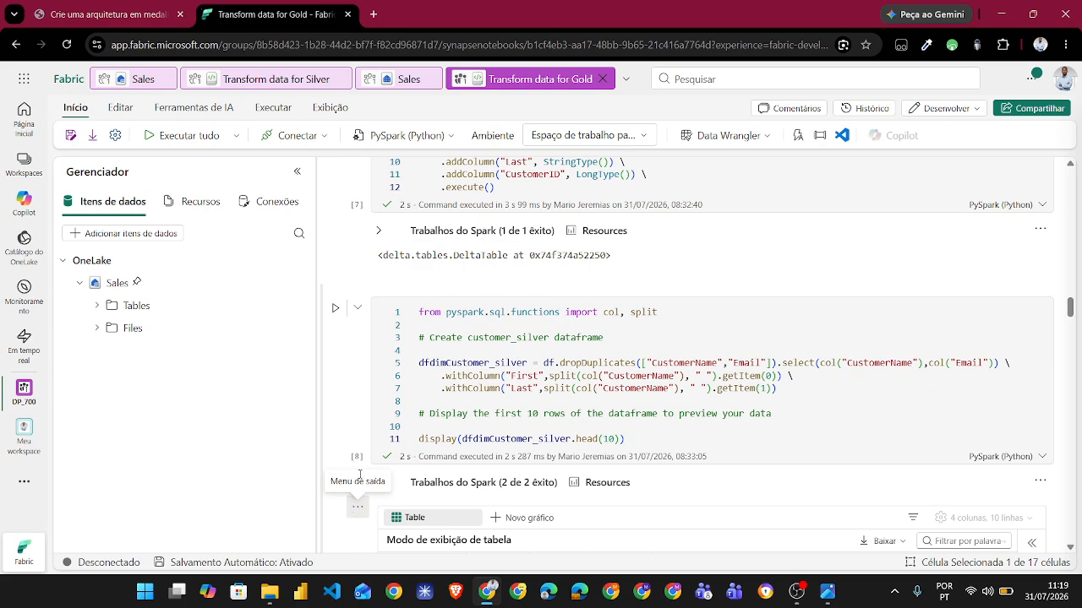
scroll(342, 308, up, 1)
scroll(341, 308, up, 6)
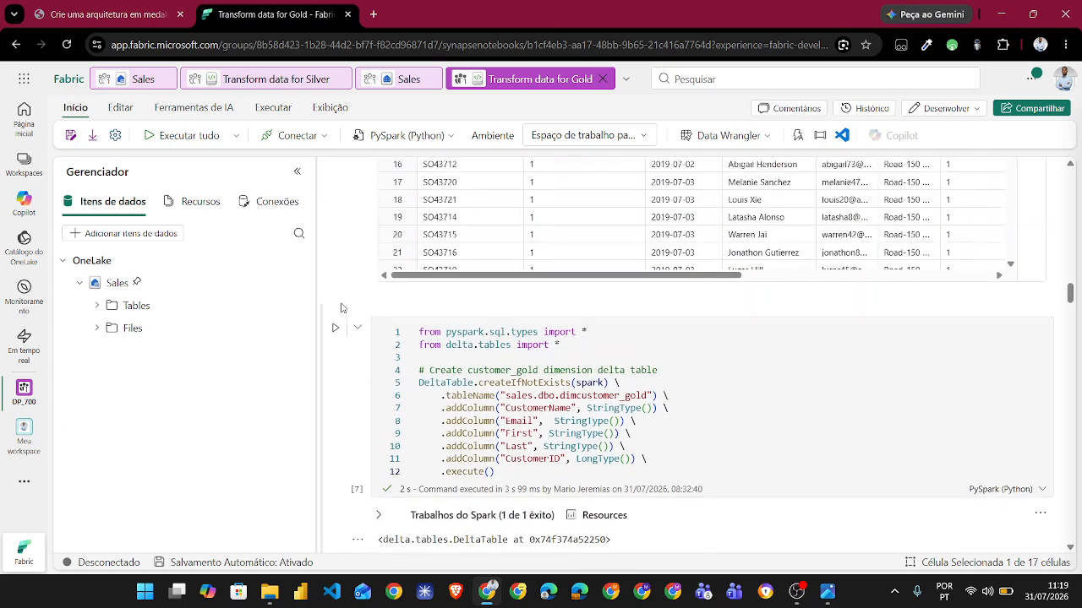
scroll(722, 275, up, 1)
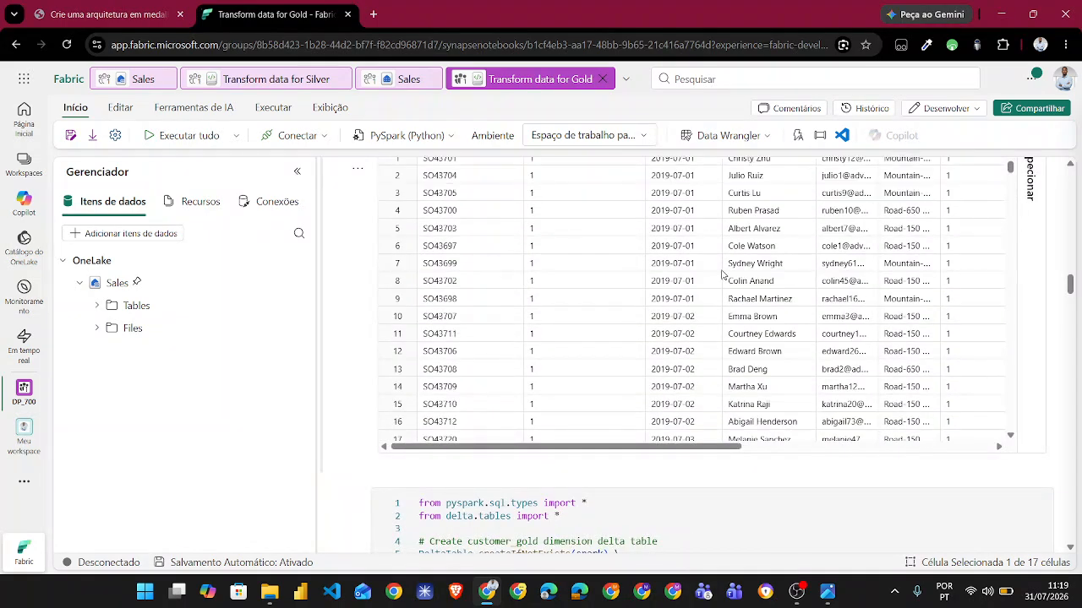
scroll(722, 275, up, 2)
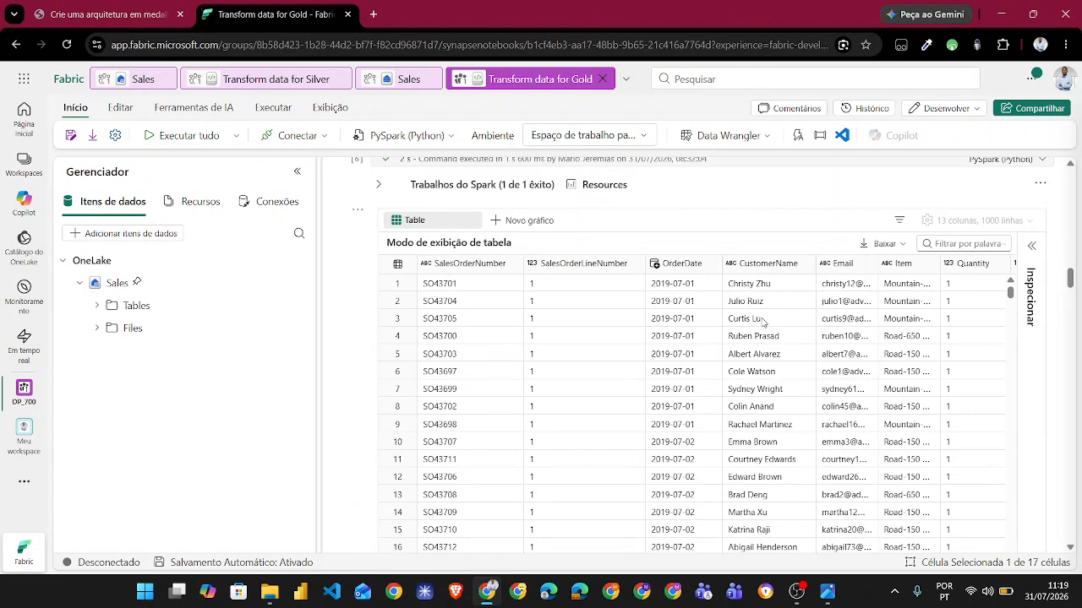
scroll(348, 382, down, 1)
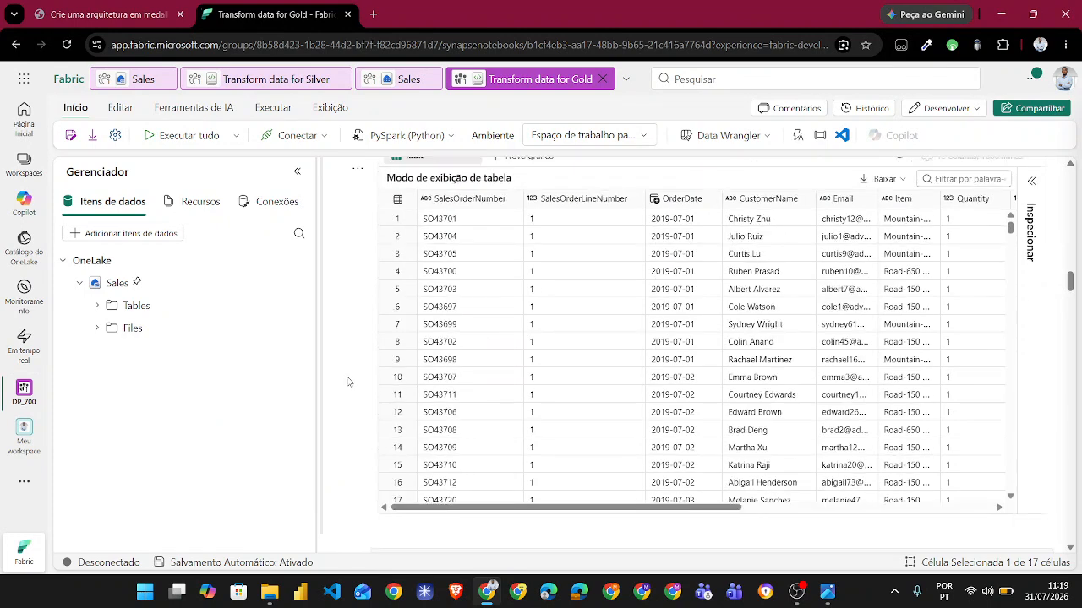
- Examine the dfdimCustomer_silver cell with its name-split output and the cell that generates CustomerID for dfdimCustomer_gold
scroll(348, 382, down, 10)
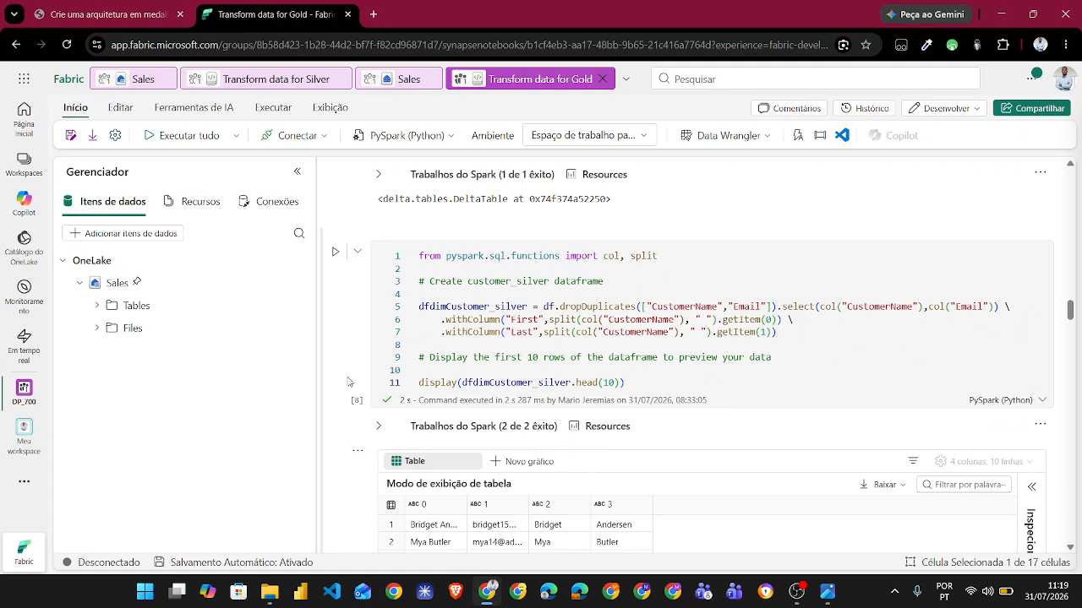
scroll(348, 382, down, 3)
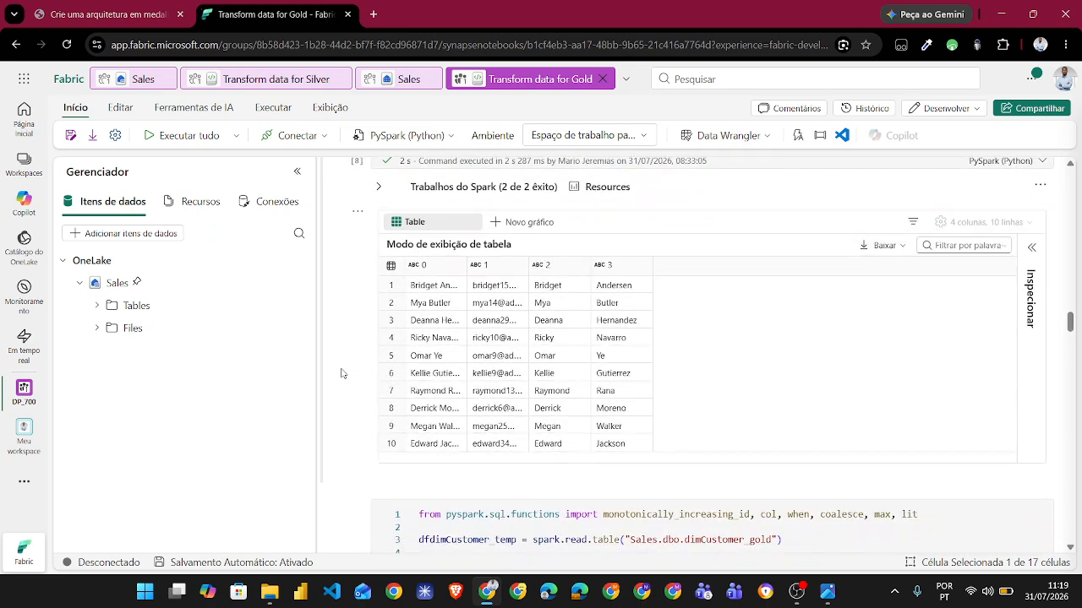
scroll(343, 373, down, 3)
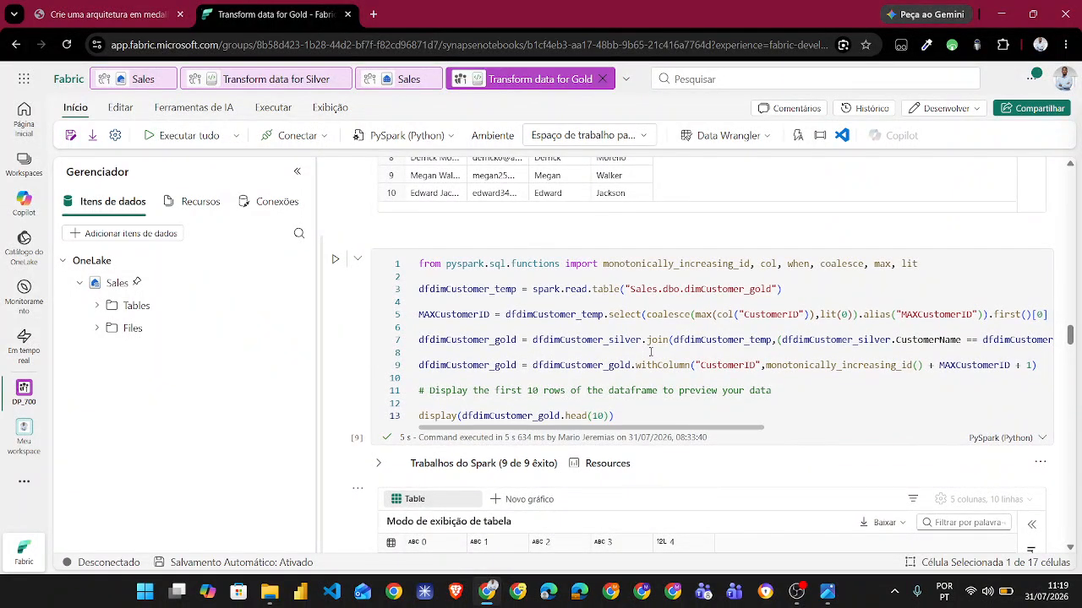
scroll(651, 352, right, 1)
scroll(651, 352, left, 1)
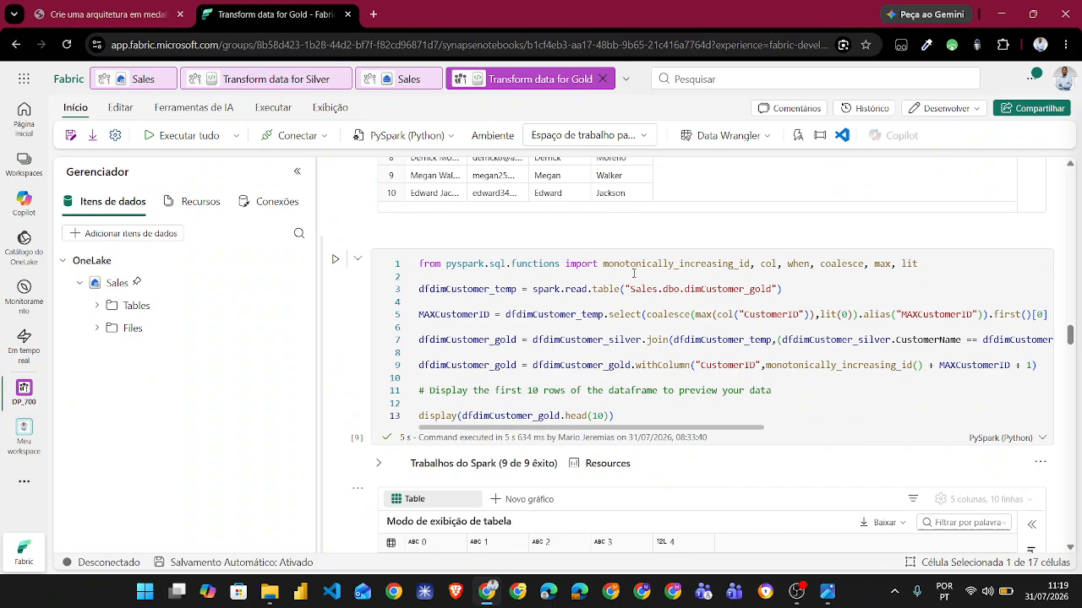
- Read instruction steps 8 and 9 on the customer dataframes and highlight "junção anti esquerda" in the explanation
click(102, 14)
scroll(320, 424, down, 4)
scroll(319, 424, down, 8)
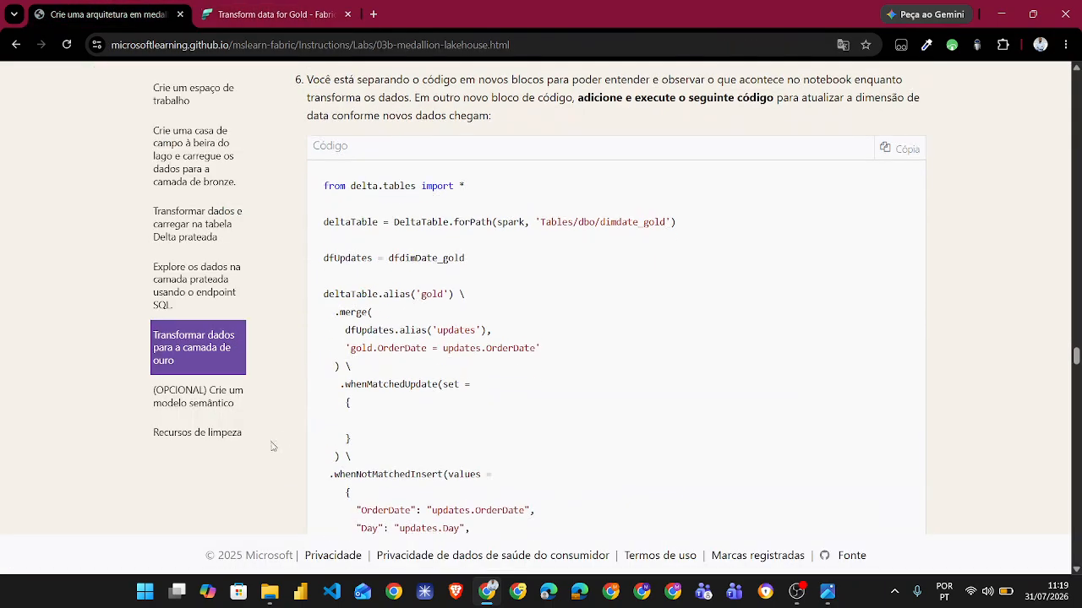
scroll(267, 474, down, 8)
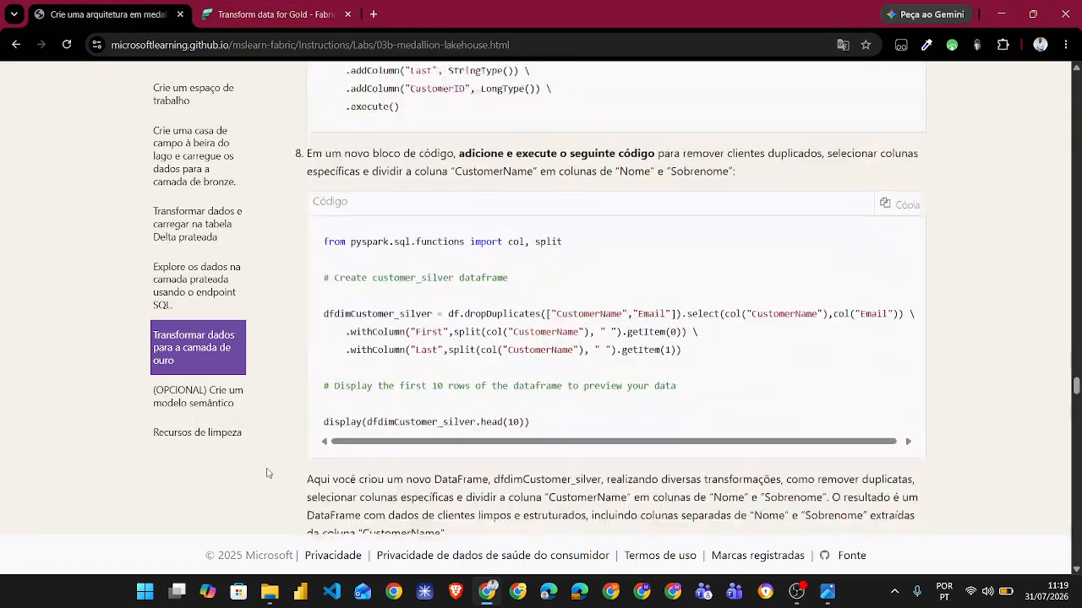
scroll(267, 473, up, 1)
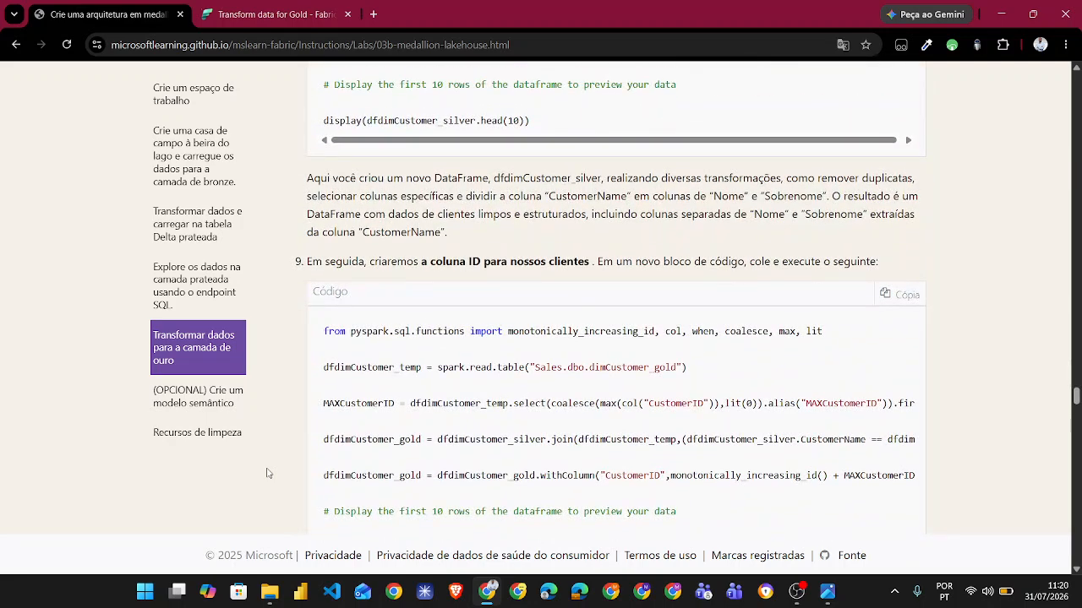
scroll(267, 473, down, 3)
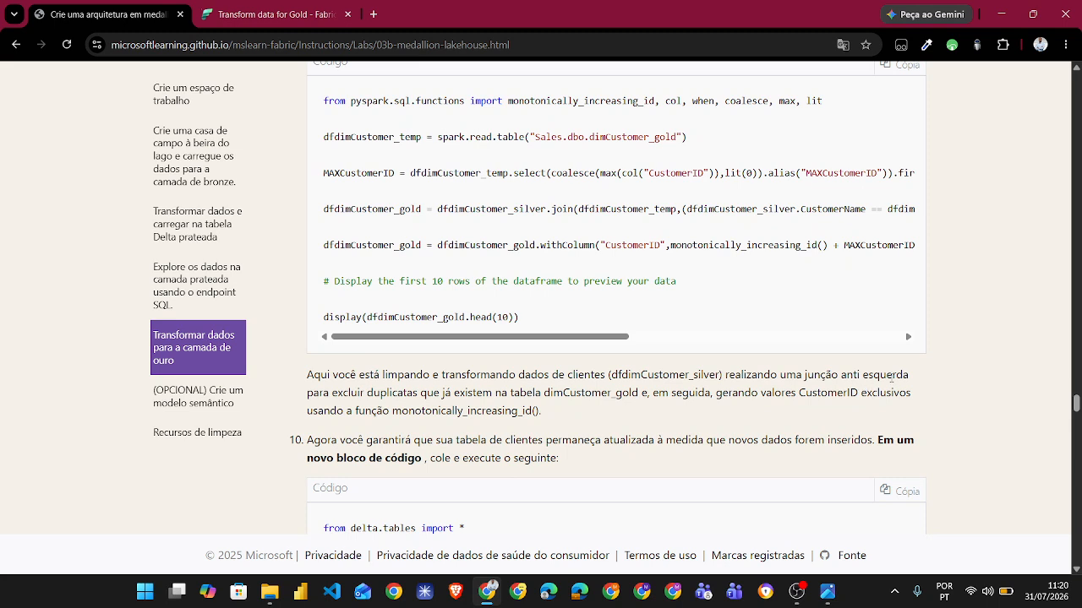
drag(909, 377, 804, 369)
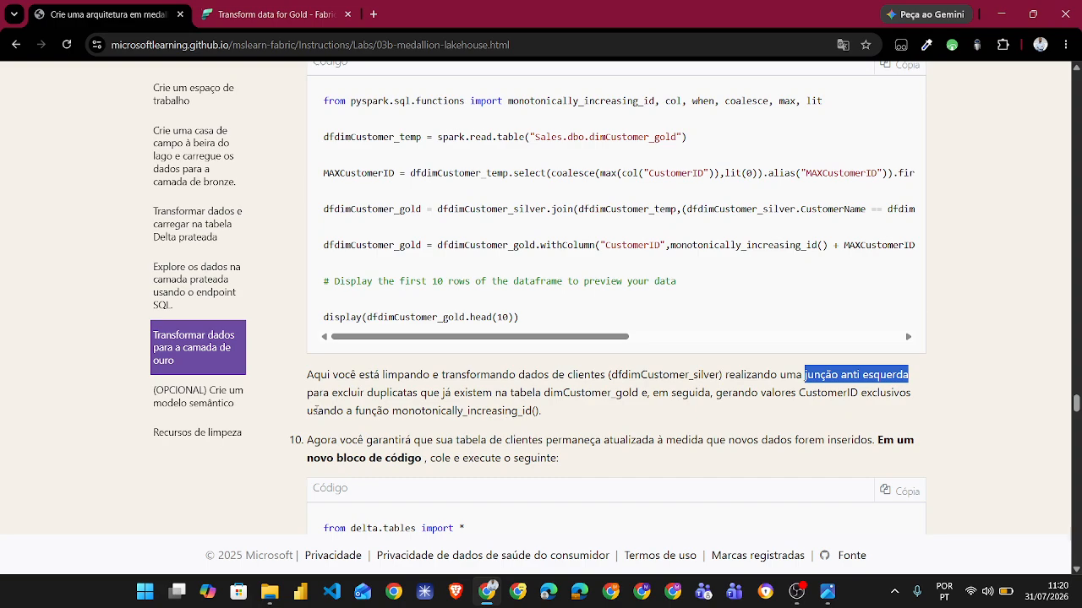
scroll(315, 410, up, 2)
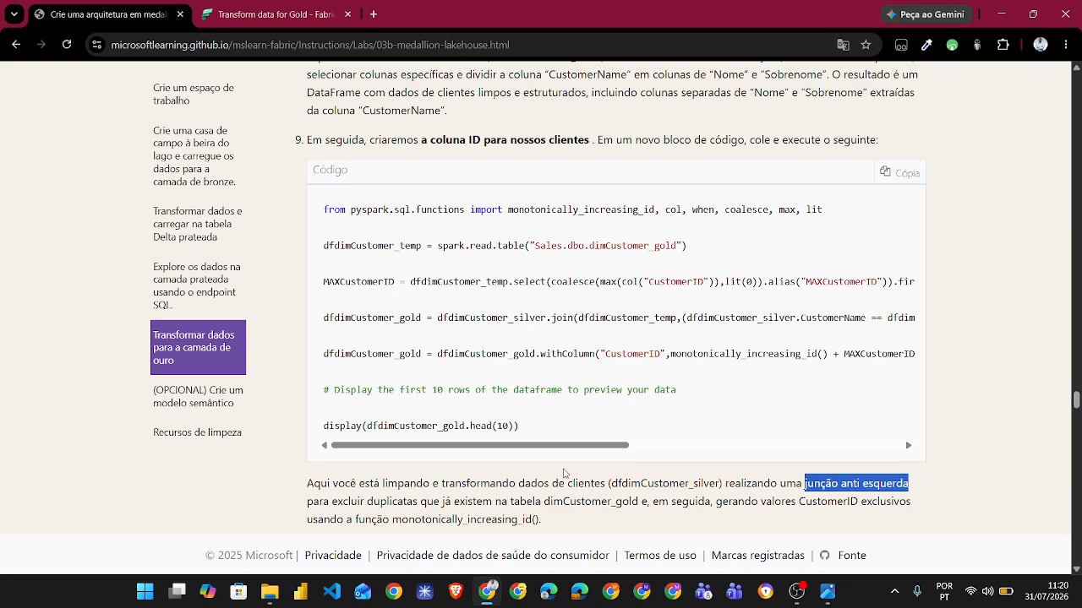
- Check the dfdimCustomer_gold output with the generated CustomerID values in the gold notebook
click(271, 14)
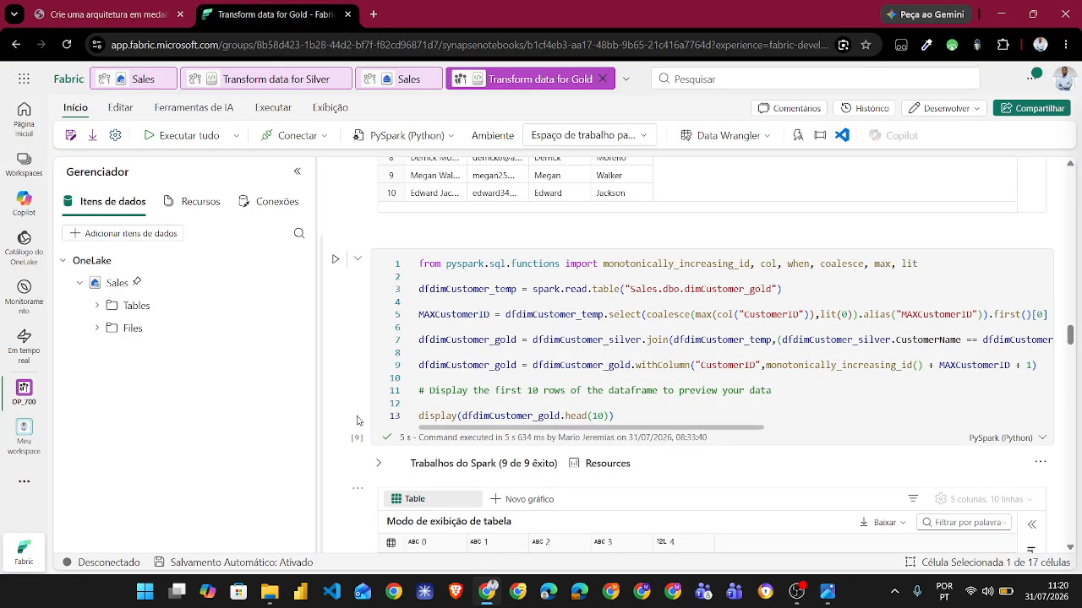
scroll(356, 422, down, 5)
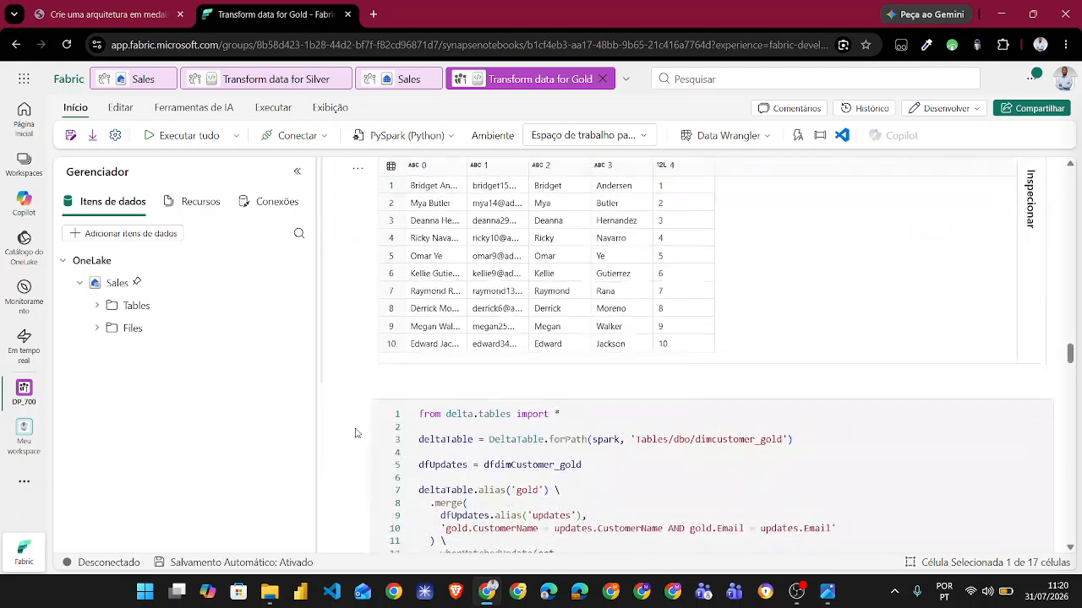
scroll(356, 433, down, 3)
- Read instruction step 10 on keeping the customer table updated and compare its code with the notebook's dimcustomer_gold merge cell
click(139, 7)
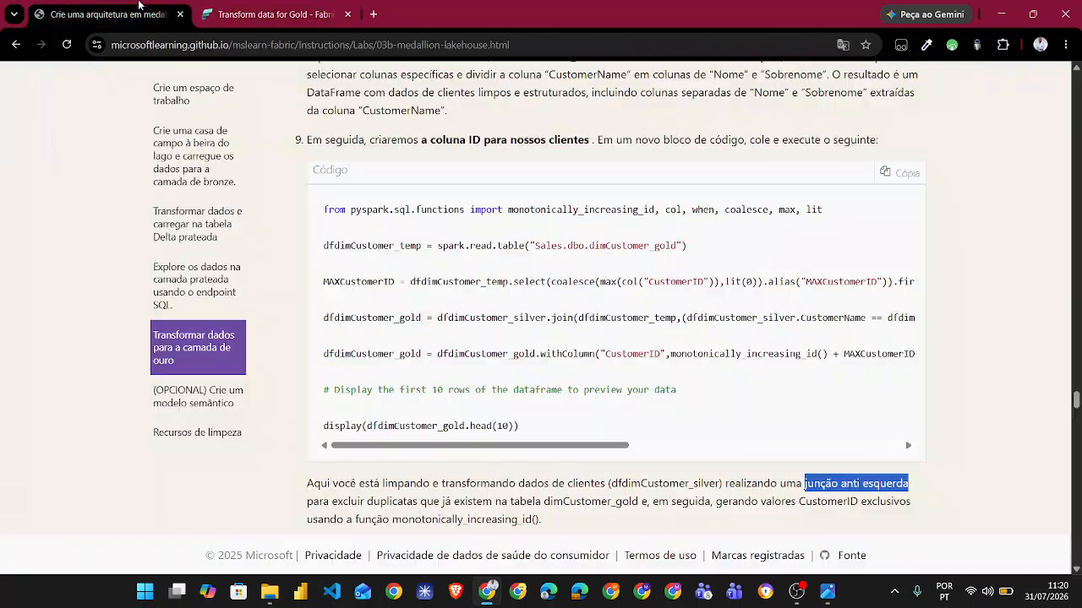
scroll(284, 435, down, 8)
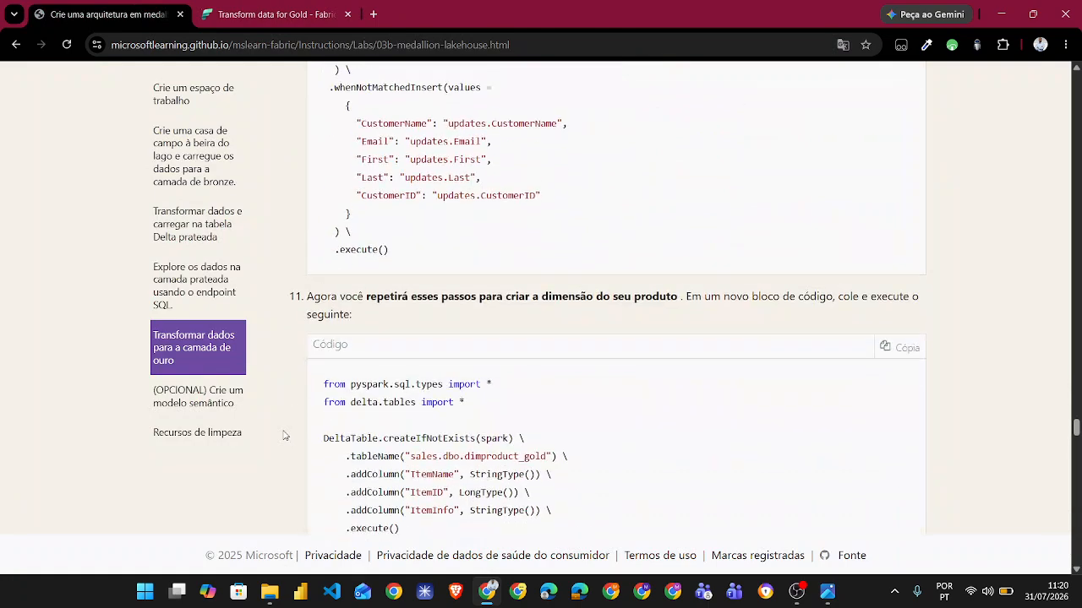
scroll(284, 435, up, 5)
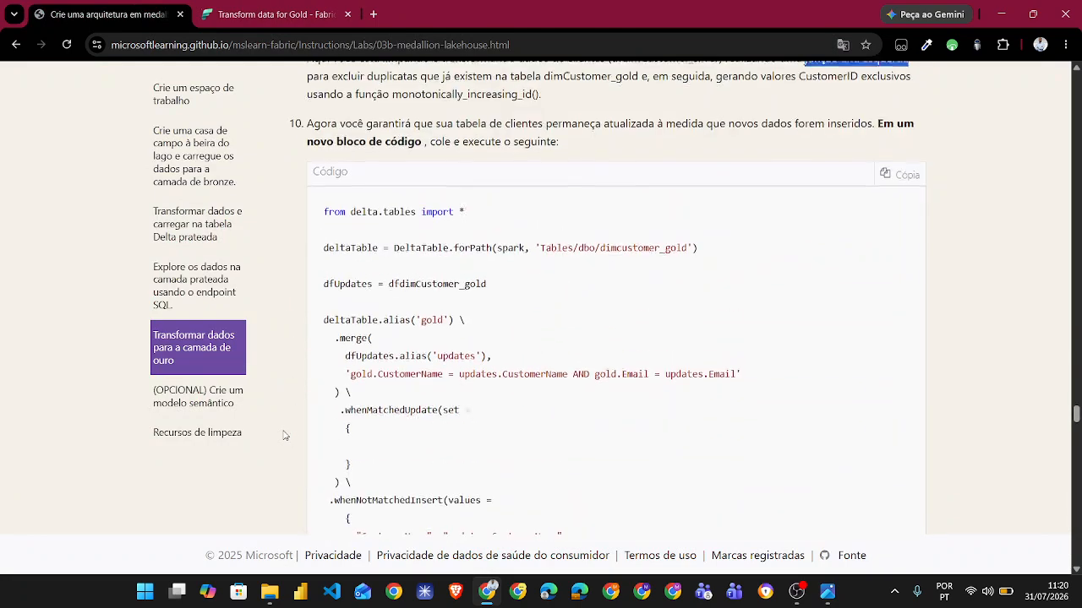
scroll(284, 435, up, 2)
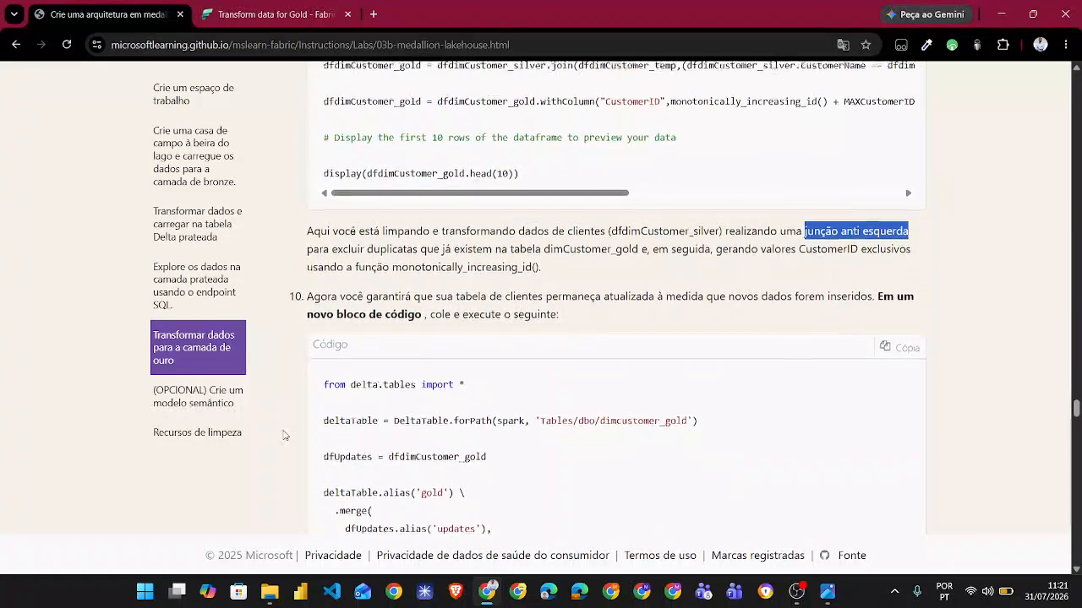
scroll(284, 435, down, 1)
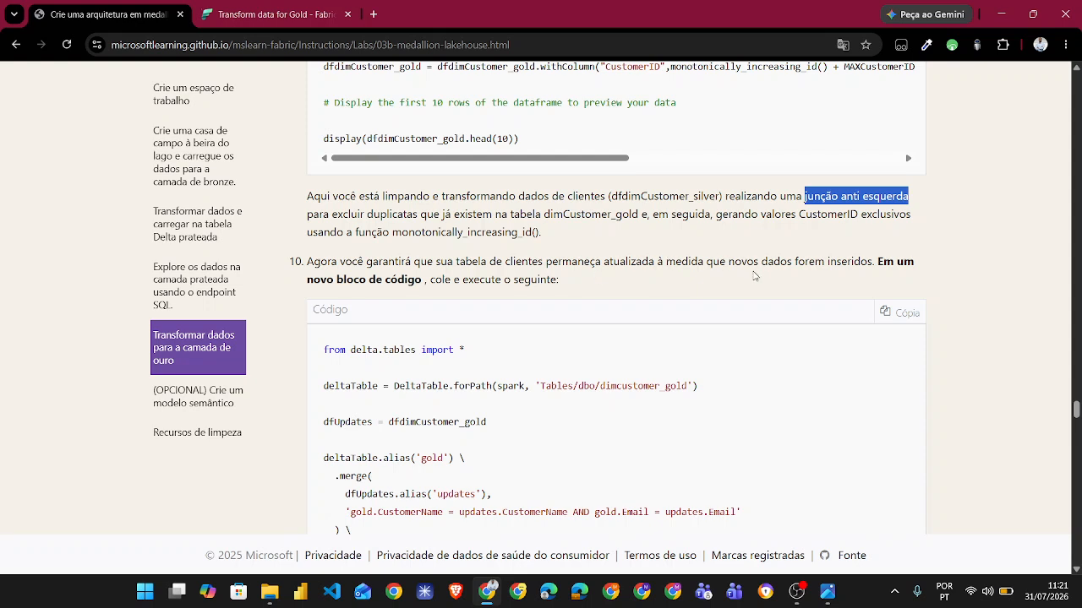
scroll(512, 449, down, 1)
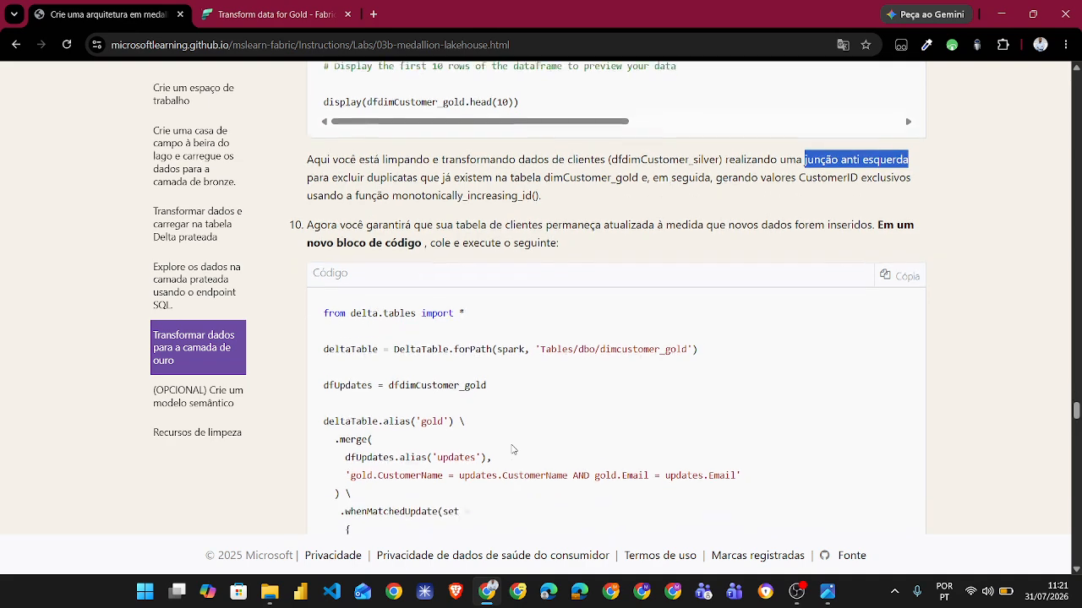
scroll(512, 450, down, 1)
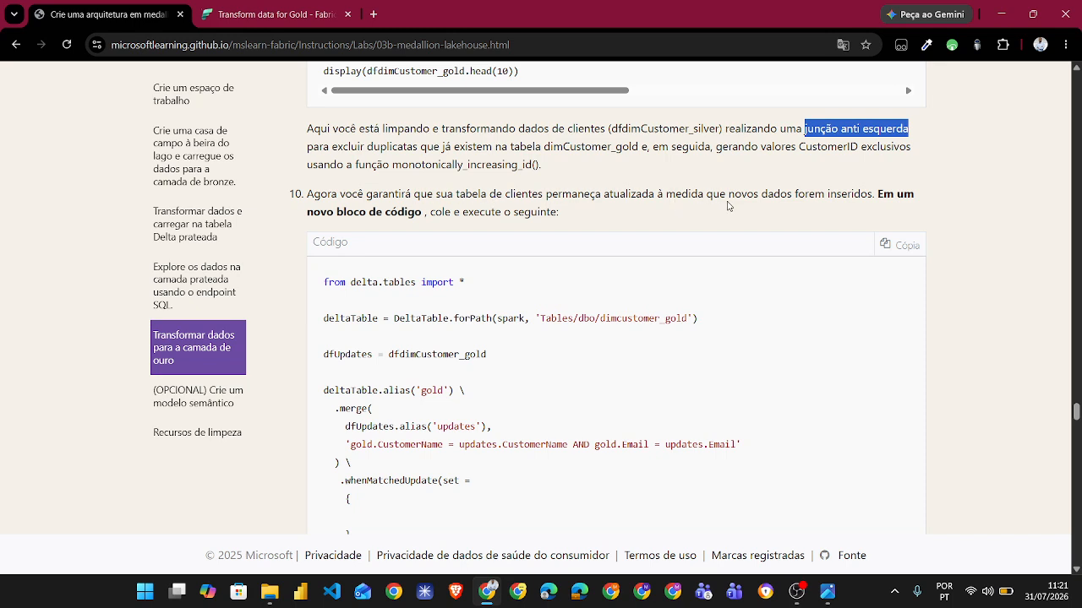
scroll(530, 417, down, 2)
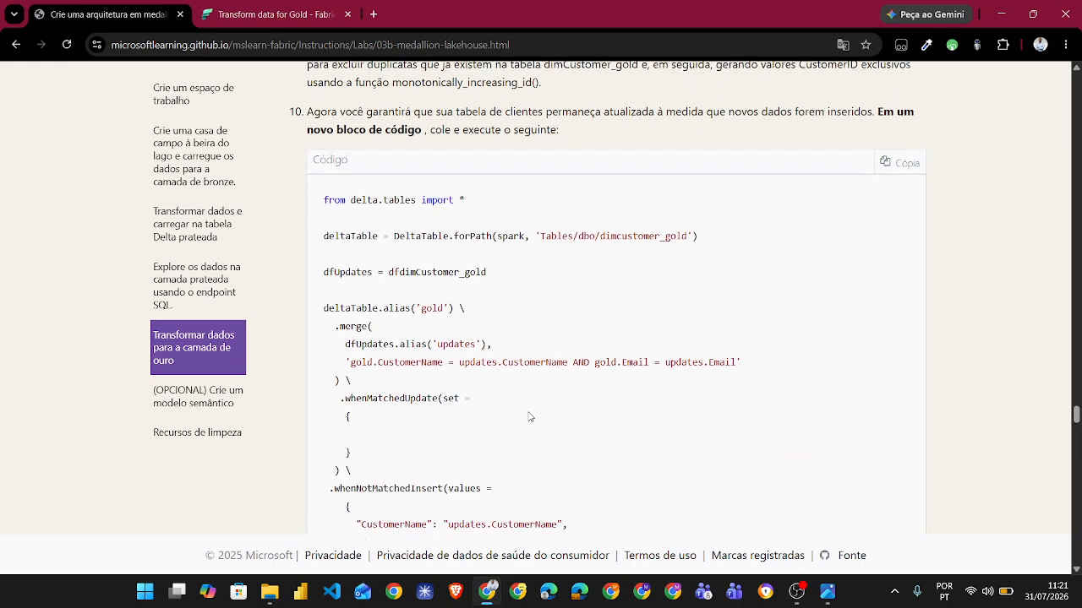
scroll(530, 416, down, 1)
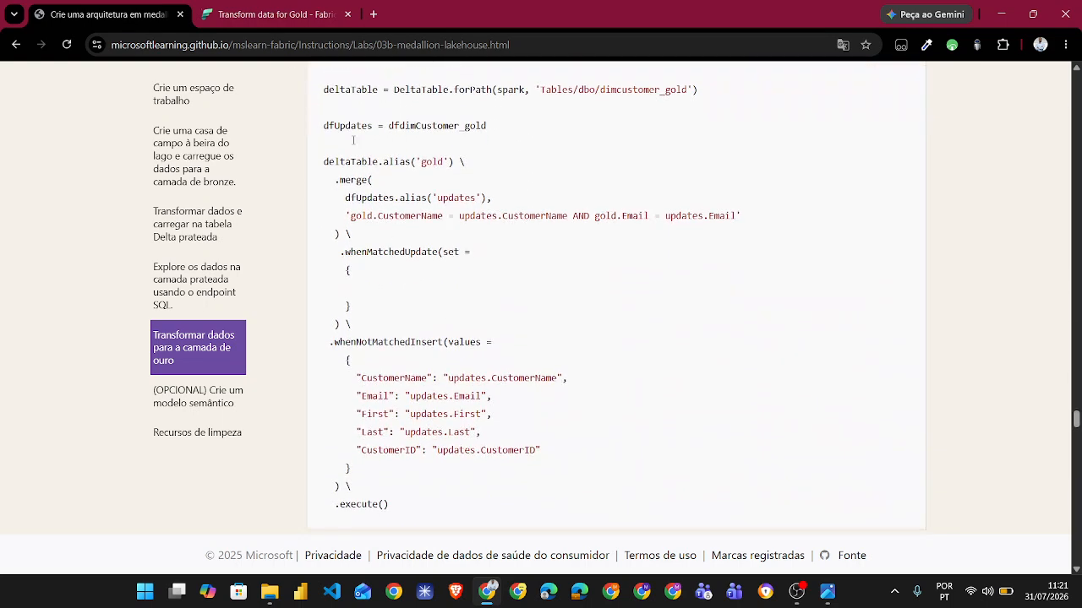
click(279, 13)
scroll(361, 397, down, 5)
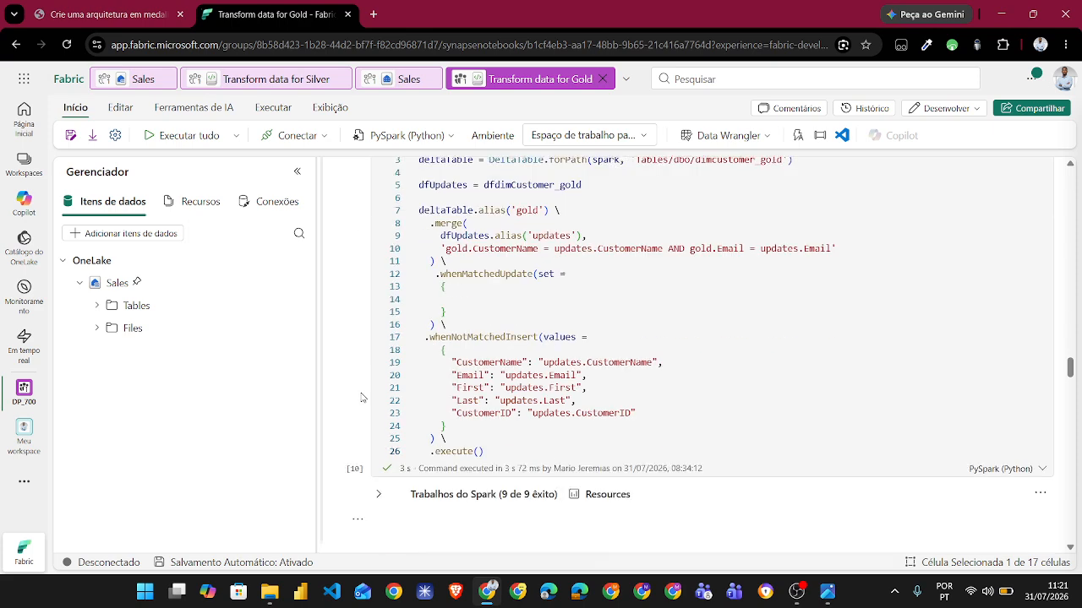
- Review the gold notebook cells that create the dimproduct_gold table and build the product dataframes
scroll(362, 397, down, 1)
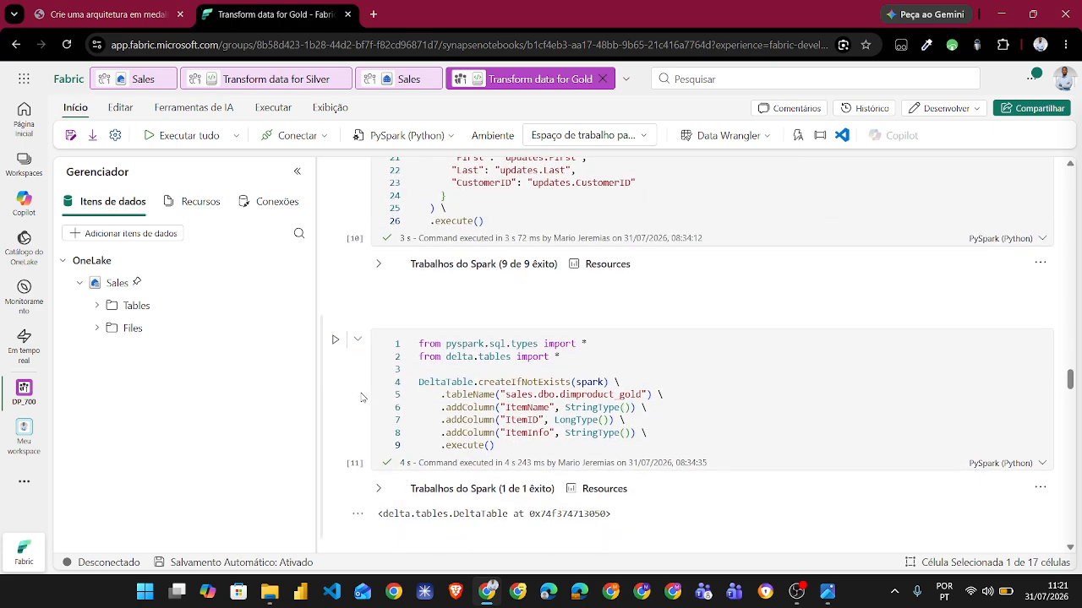
scroll(362, 397, down, 1)
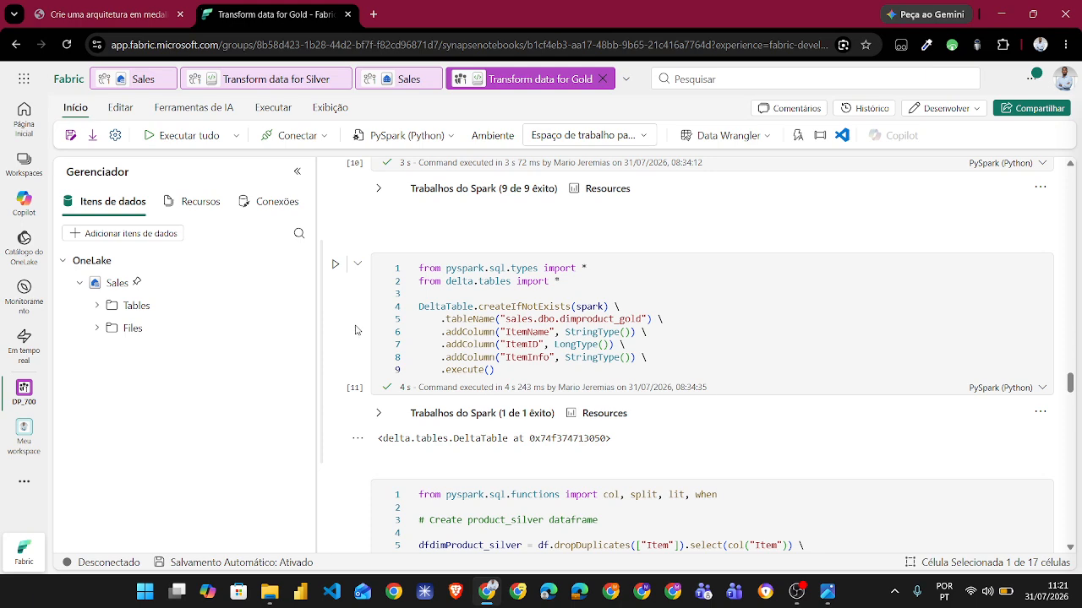
scroll(356, 329, down, 10)
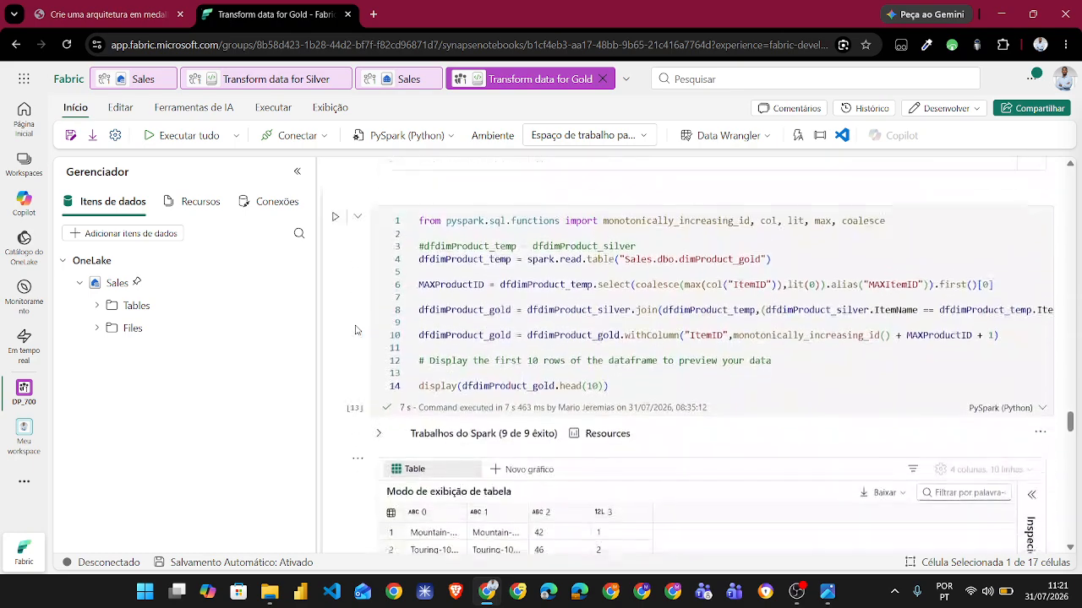
- Examine the gold notebook's factsales_gold cells, covering table creation, the dffactSales_gold dataframe and the closing merge
scroll(356, 330, down, 15)
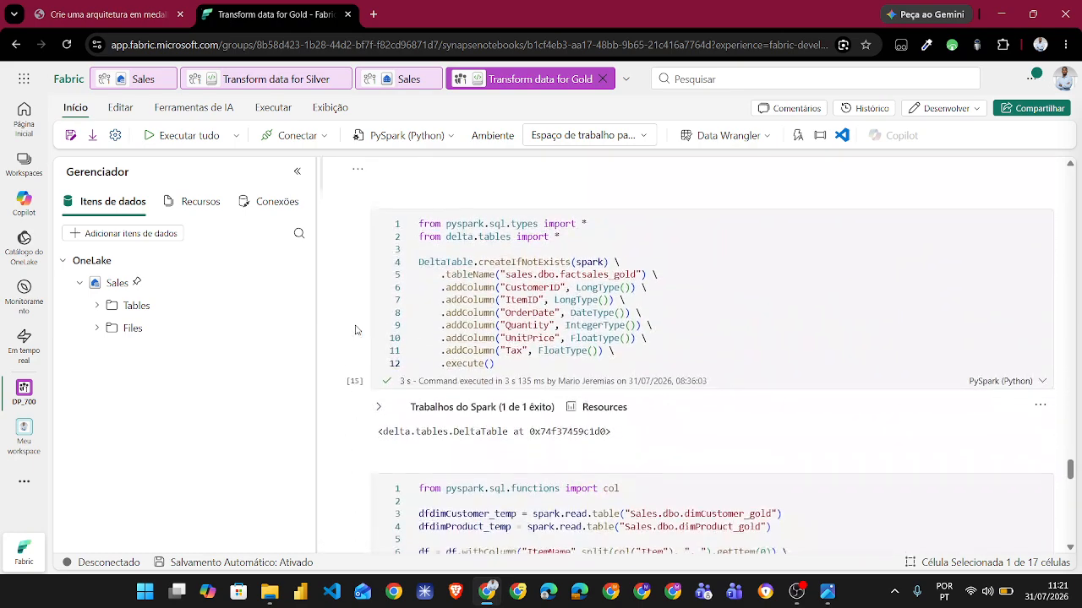
scroll(356, 330, down, 1)
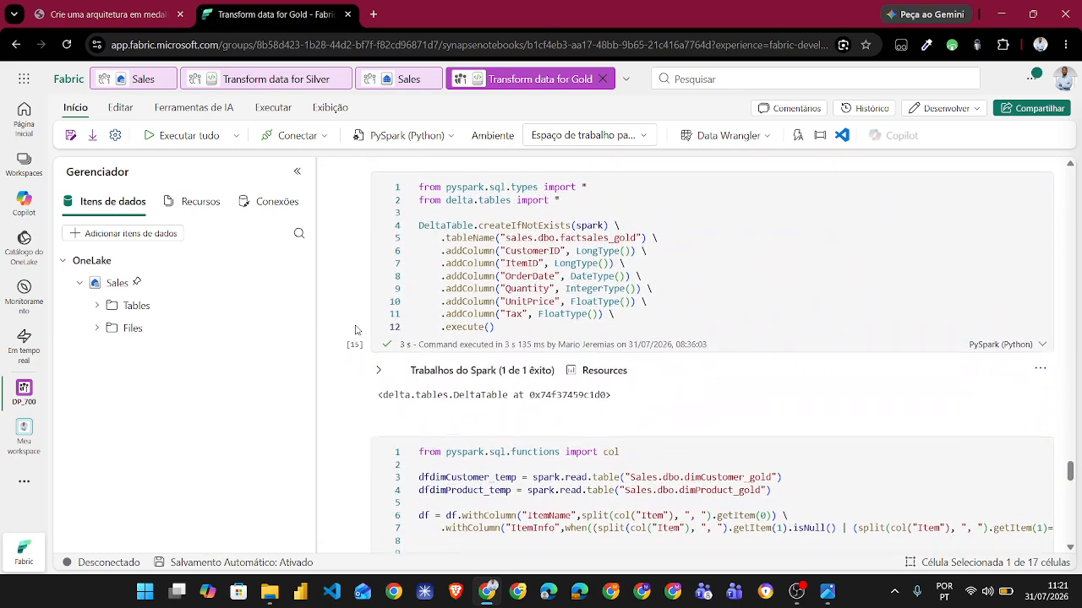
scroll(356, 329, down, 6)
scroll(356, 330, down, 10)
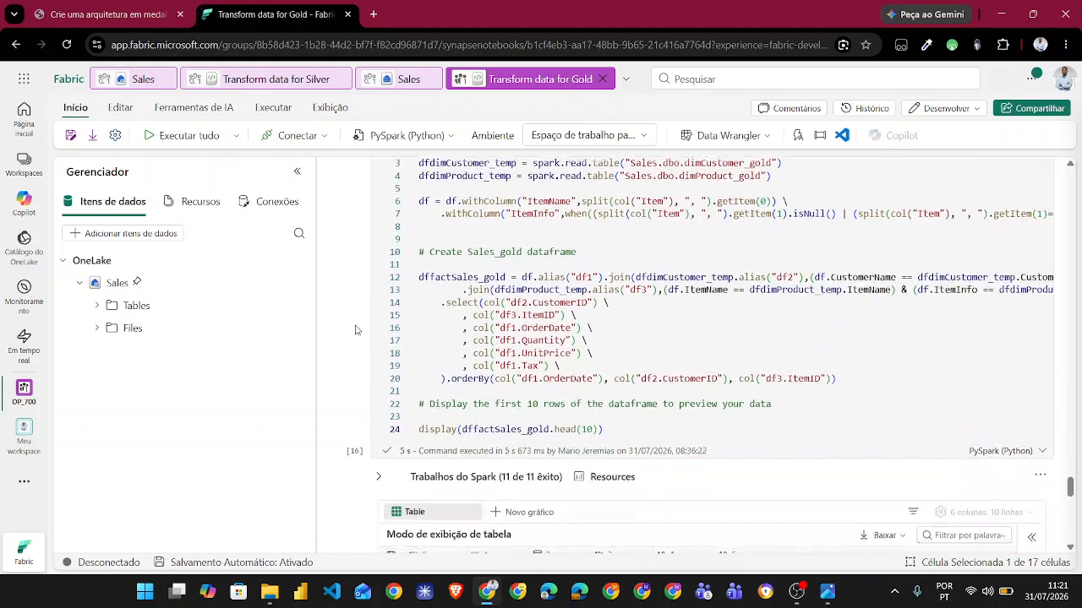
scroll(355, 330, down, 12)
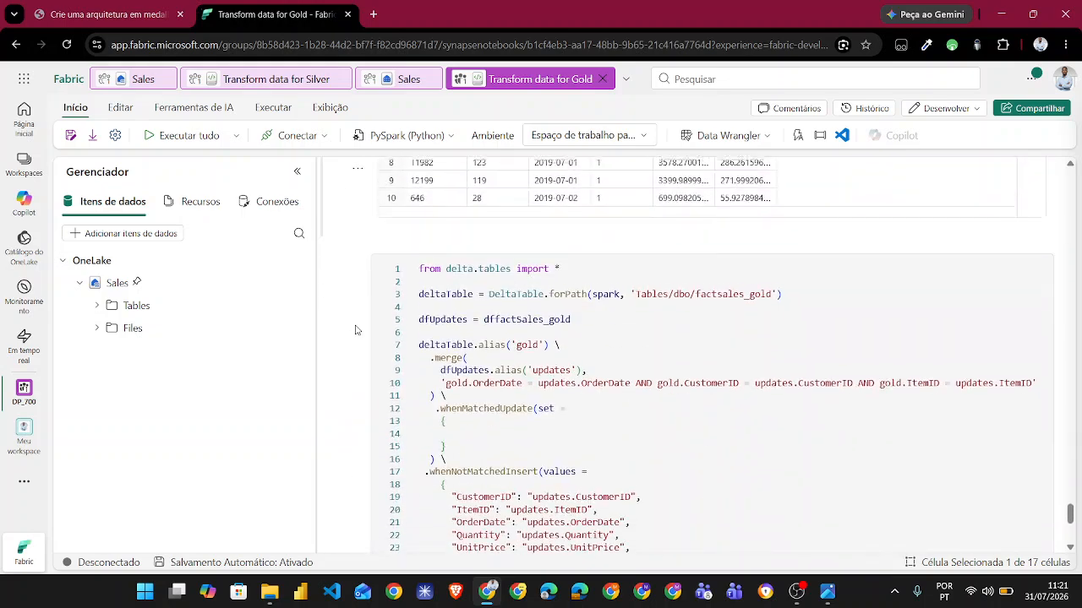
scroll(343, 382, up, 3)
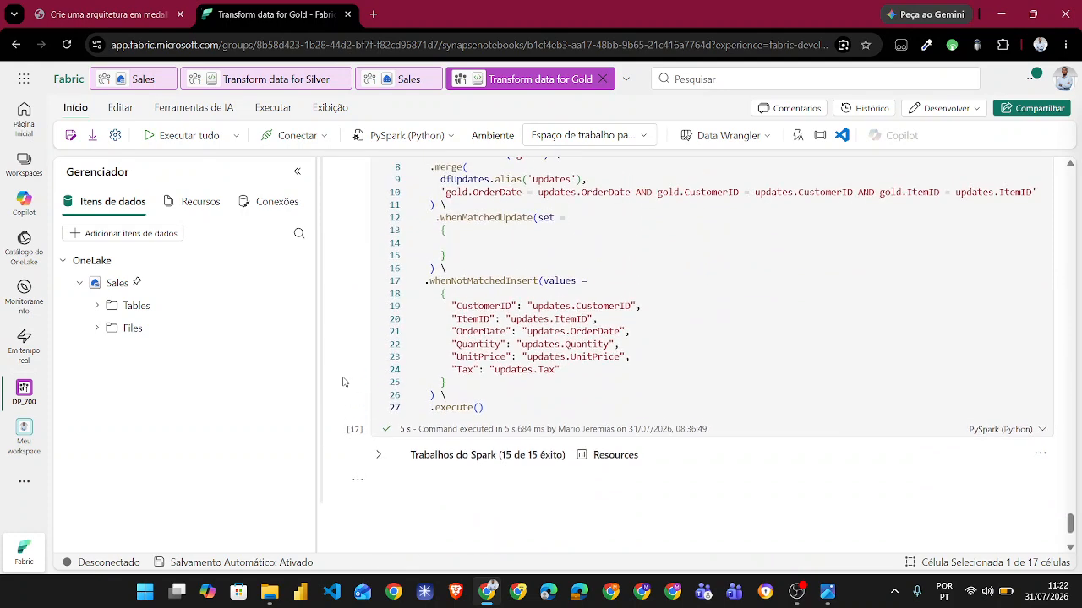
scroll(344, 382, up, 4)
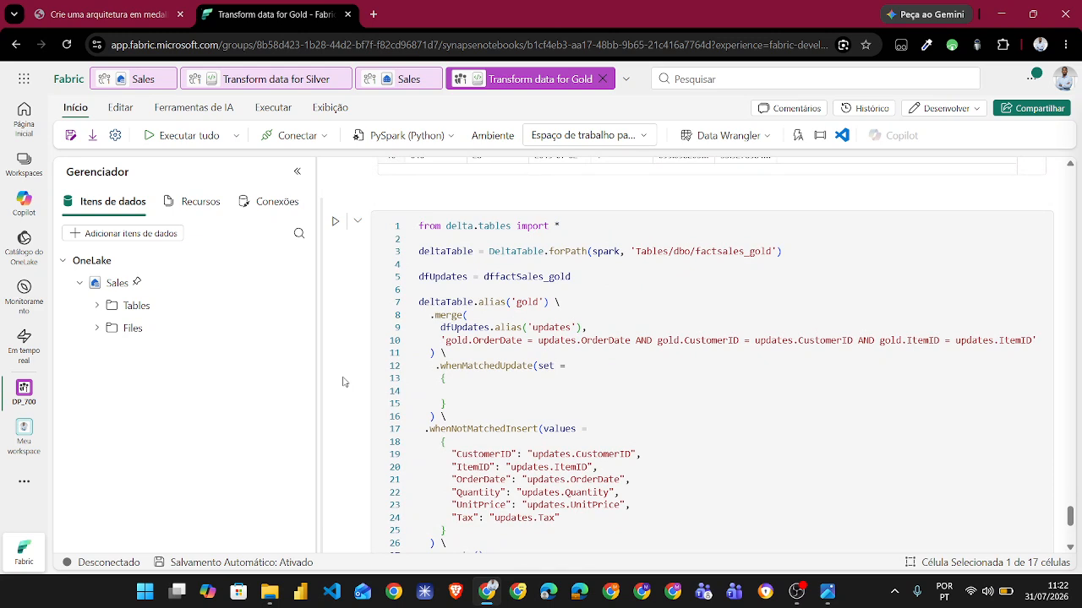
- List the tables in the Sales dbo schema from the gold notebook's explorer, then collapse the schema
click(97, 305)
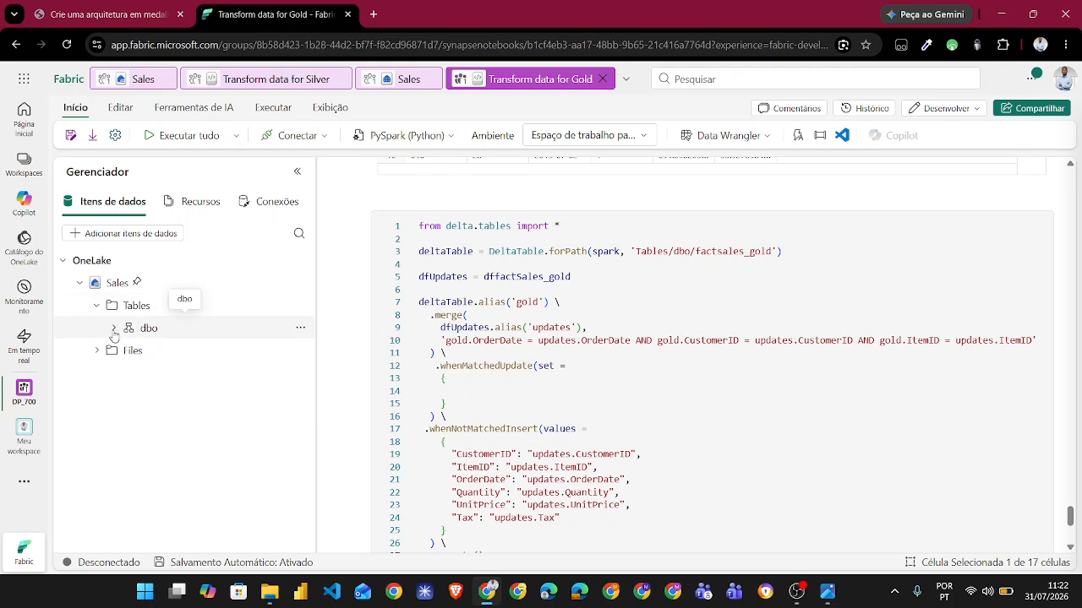
click(114, 328)
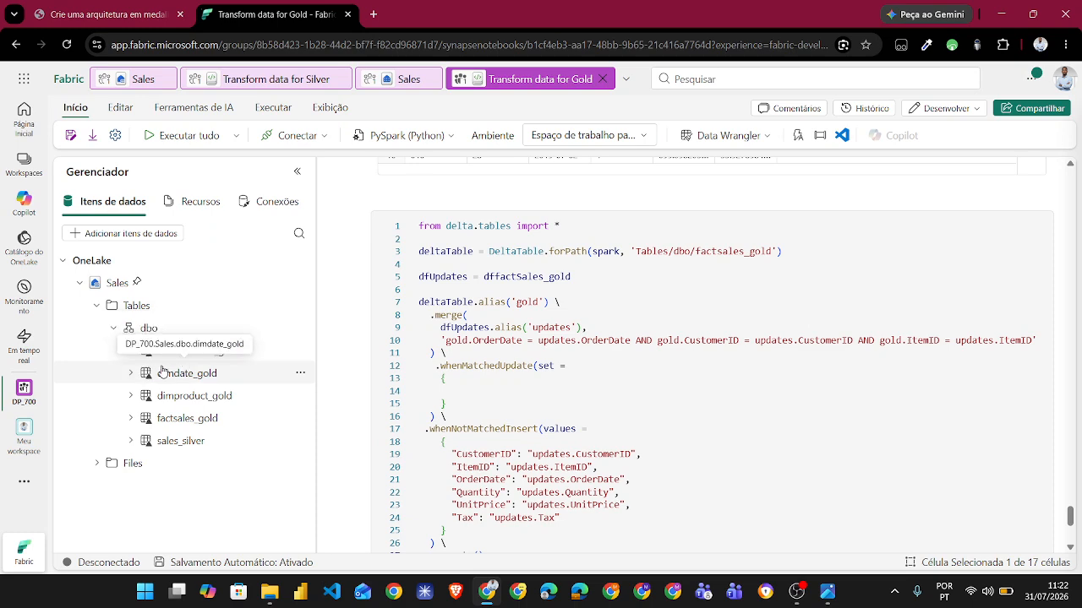
click(114, 328)
- Skim the lab instructions from step 11 on the product dimension through the optional semantic model section
click(81, 7)
scroll(541, 392, down, 3)
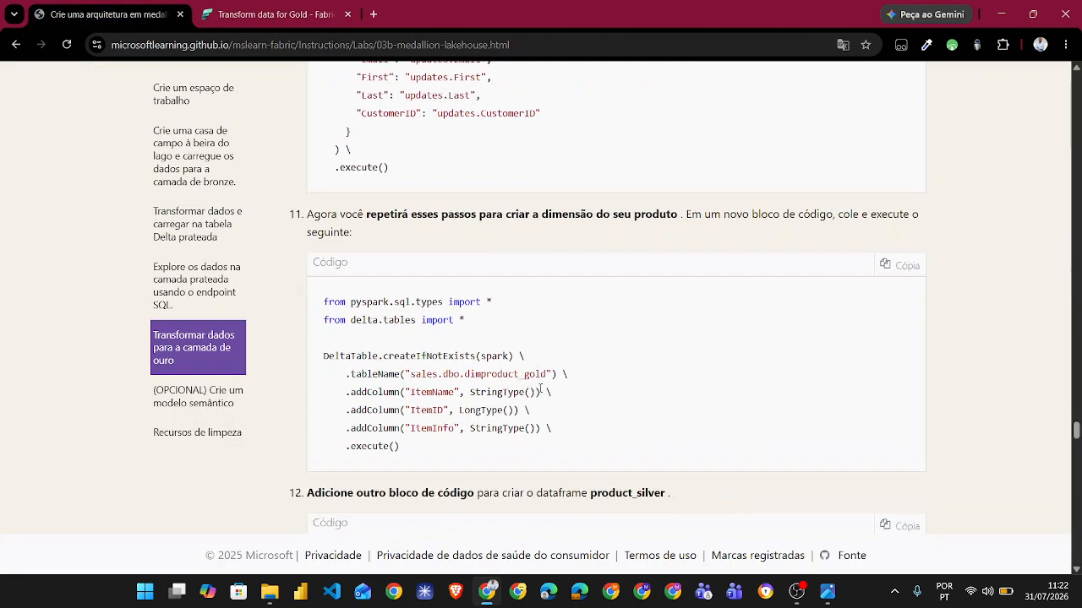
scroll(307, 496, down, 4)
scroll(307, 495, down, 15)
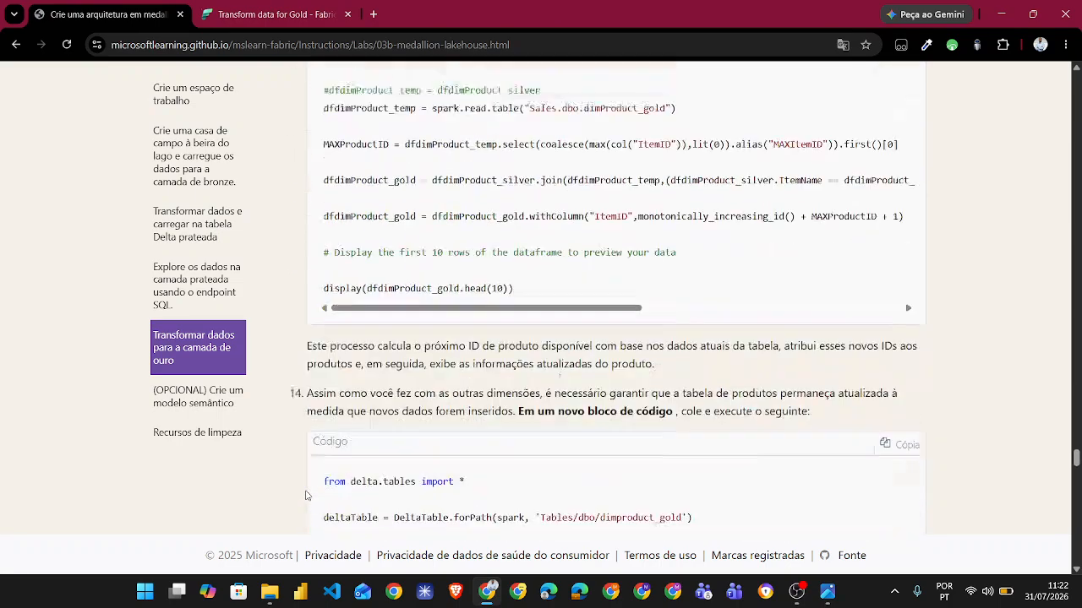
scroll(307, 495, down, 15)
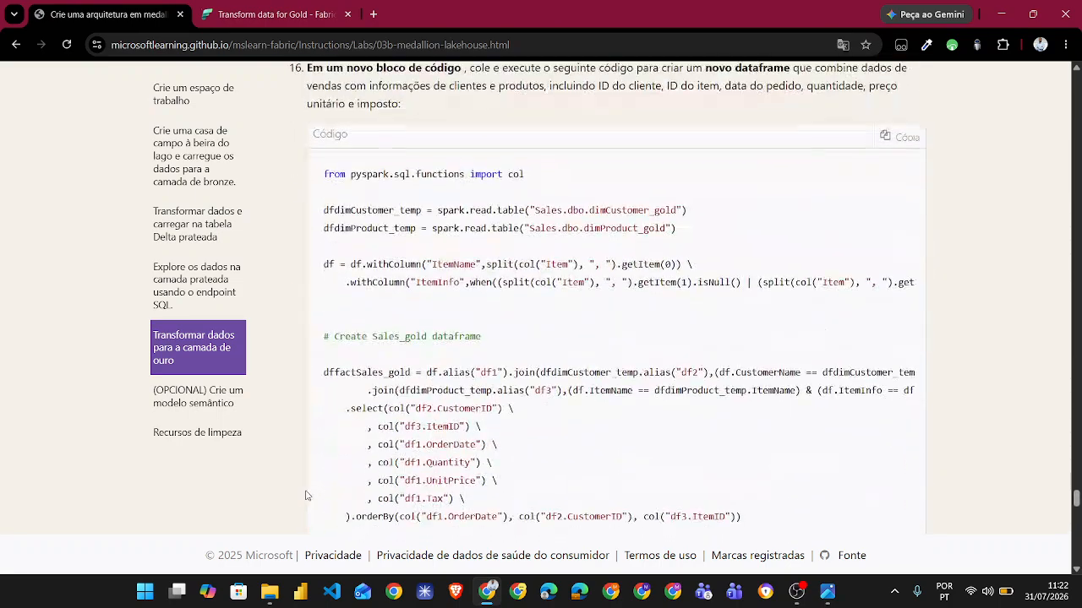
scroll(307, 495, down, 5)
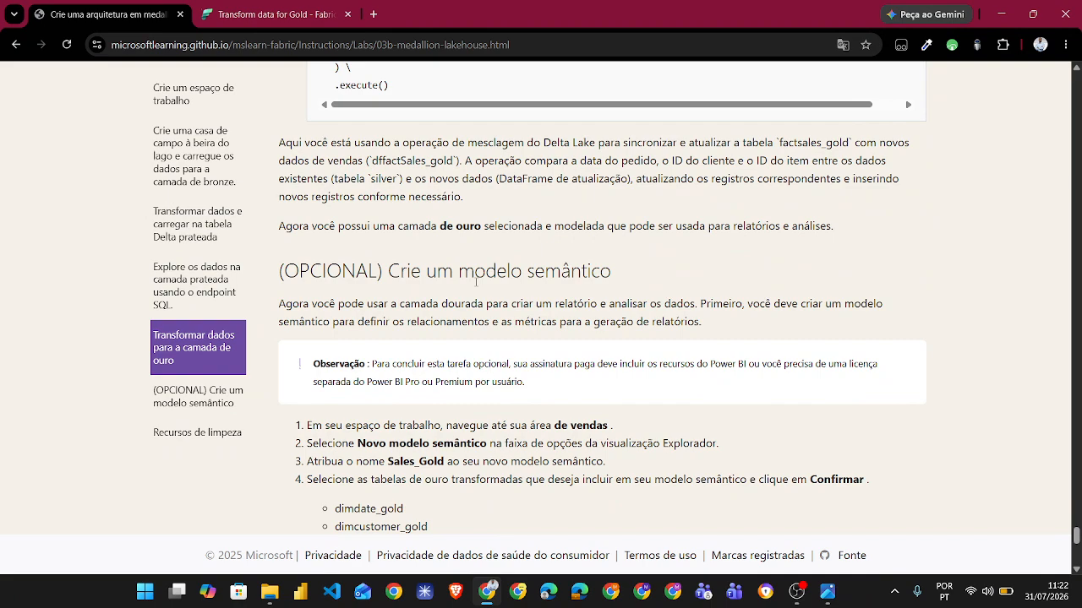
scroll(476, 282, down, 1)
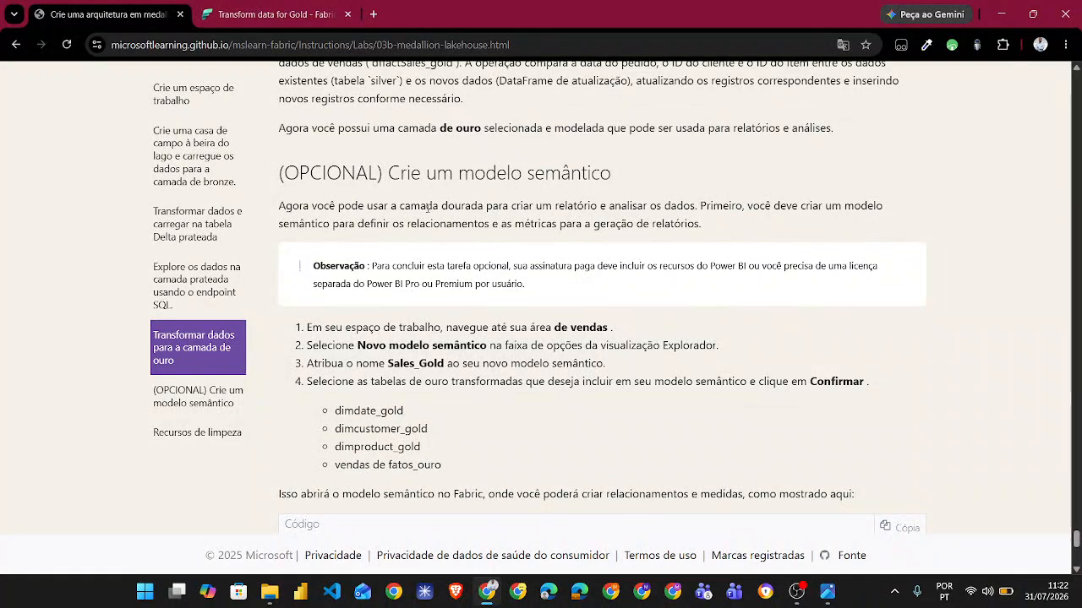
- Switch back to Fabric, close the bronze folder view in the Sales lakehouse and expand its Tables folder
click(288, 20)
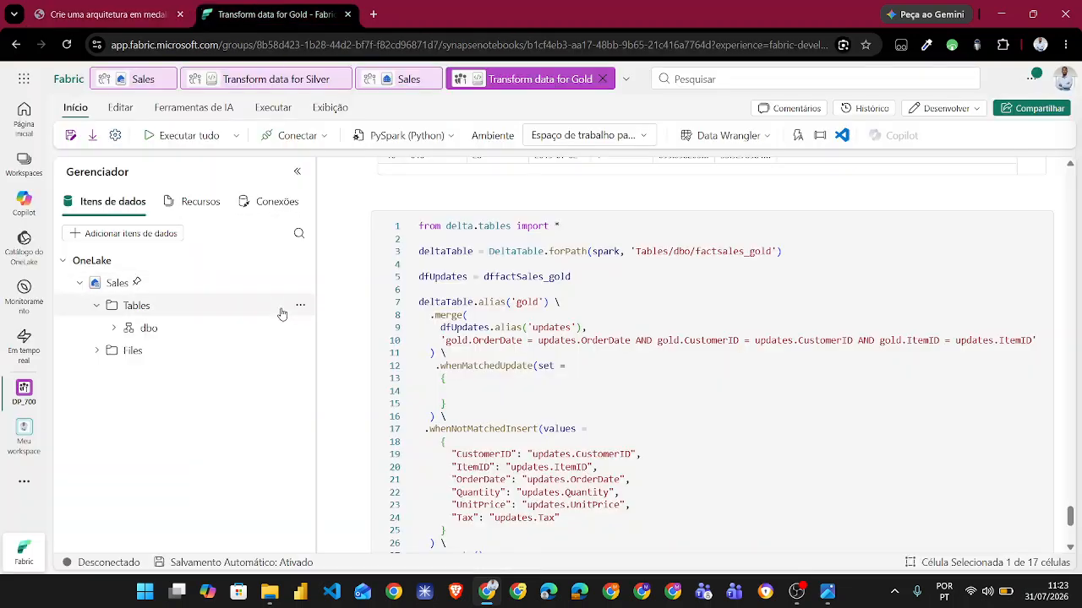
click(144, 79)
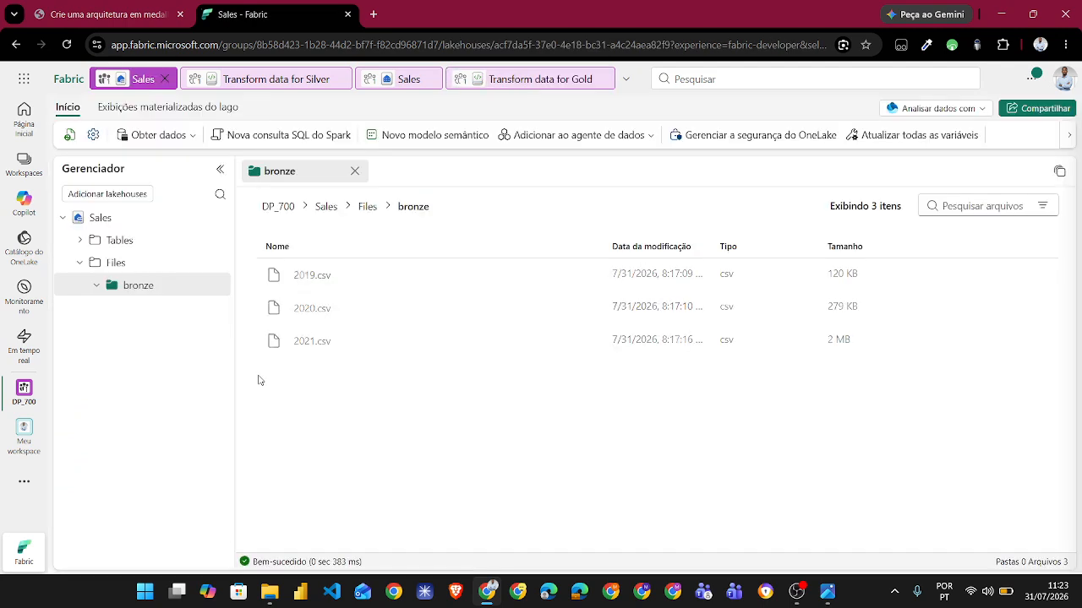
click(354, 171)
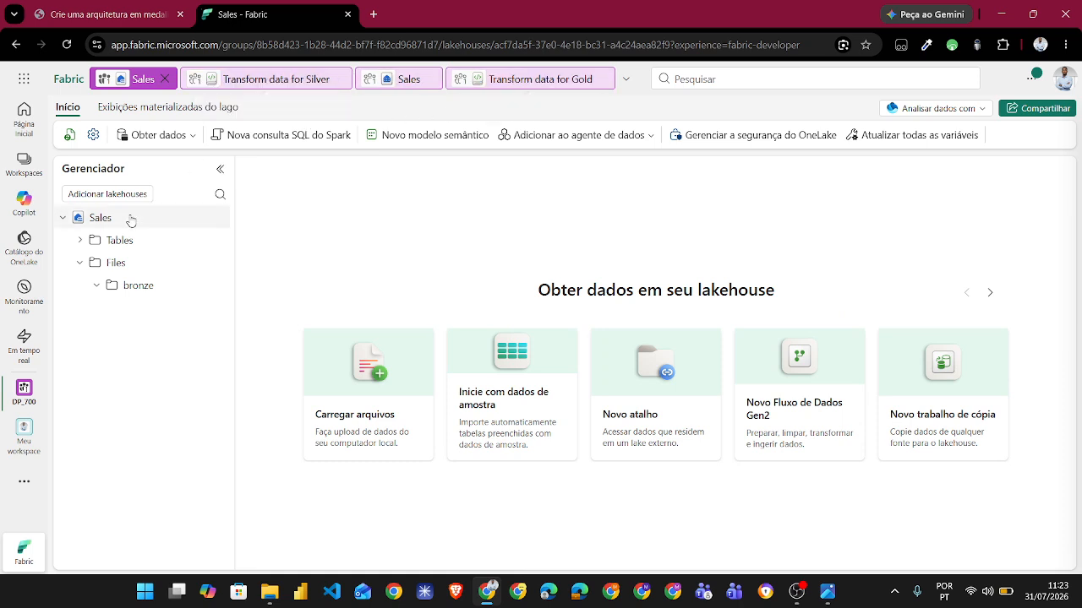
click(79, 241)
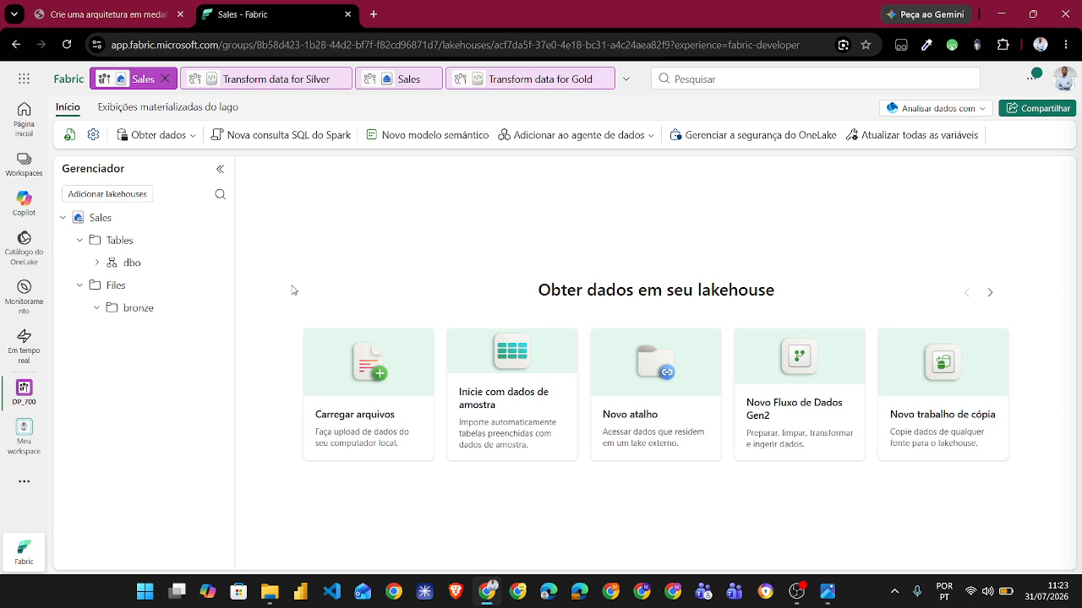
mouse_move(89, 217)
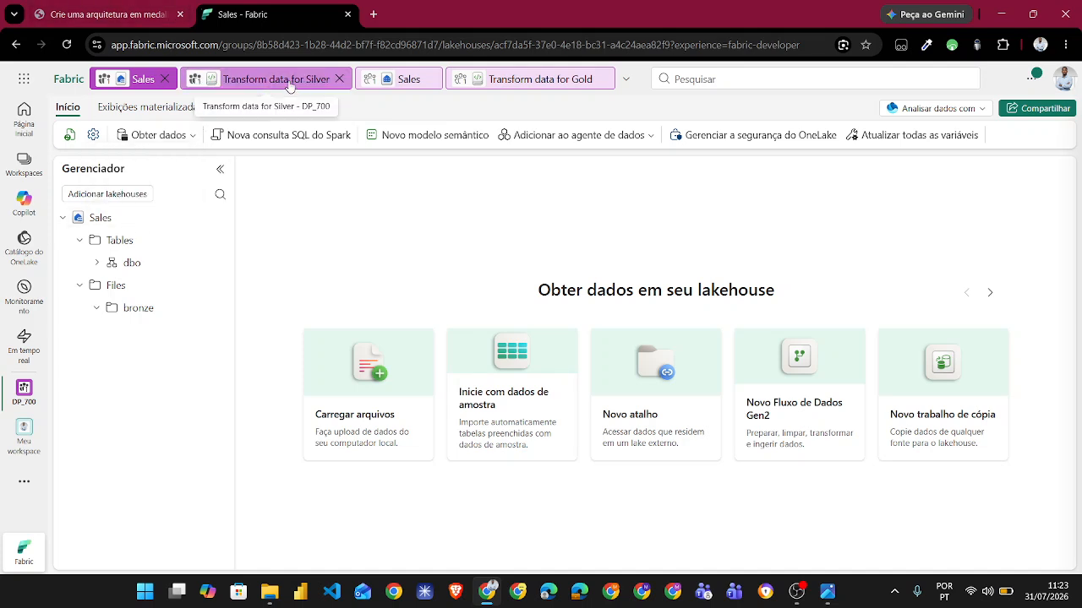
- Compare the dbo tables listed in the gold notebook's explorer with those in the Sales lakehouse
click(509, 74)
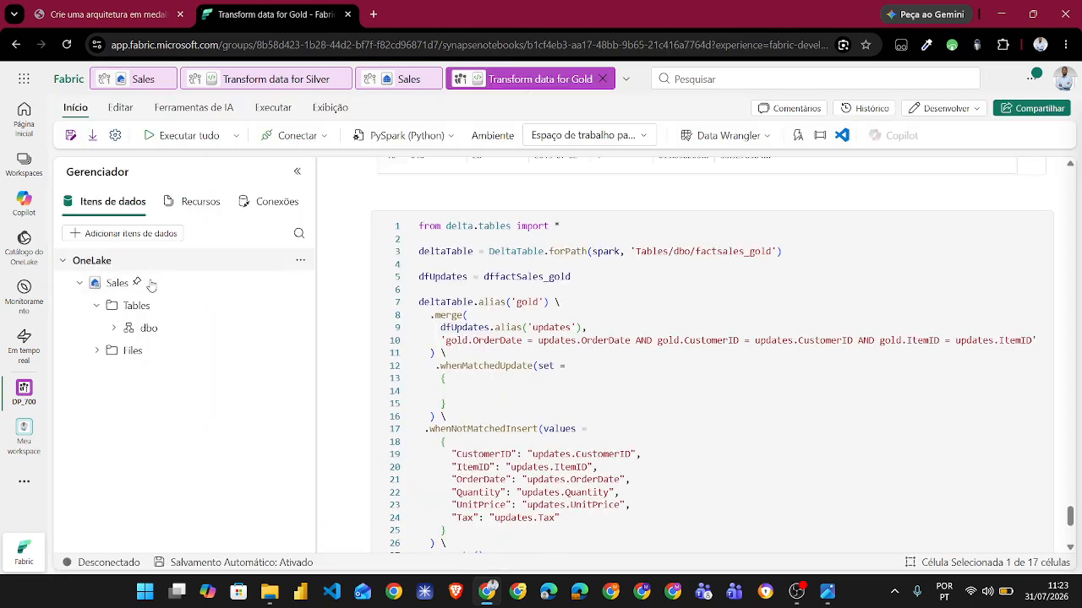
click(113, 330)
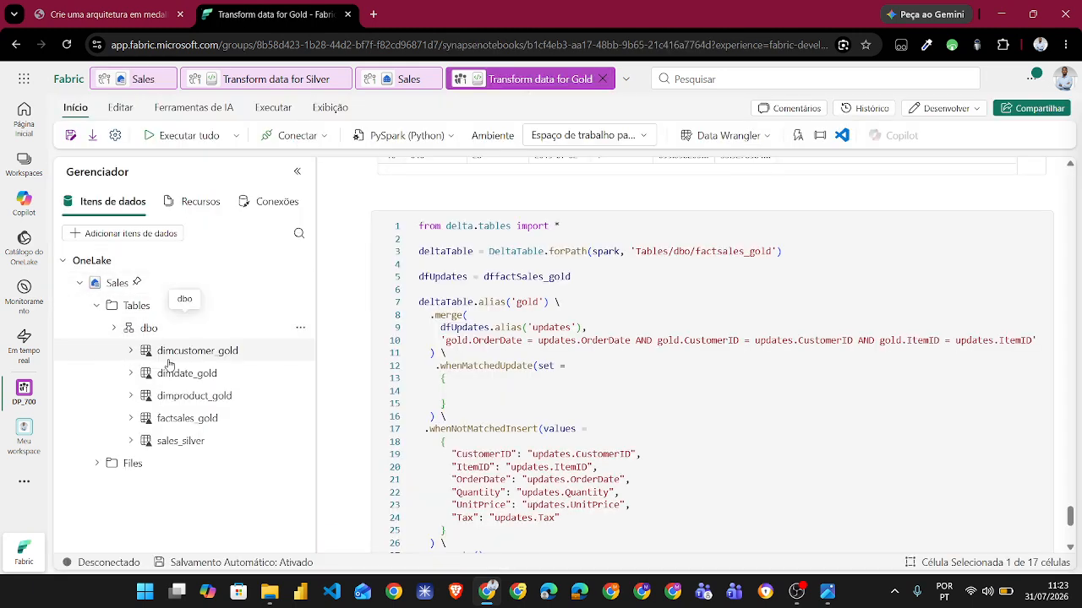
click(139, 78)
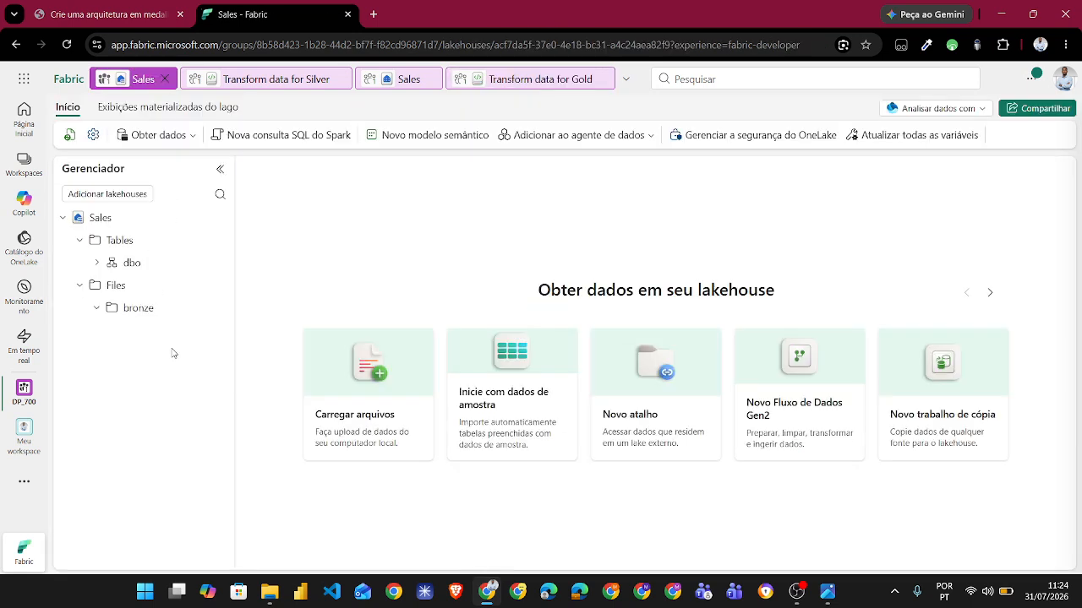
click(97, 264)
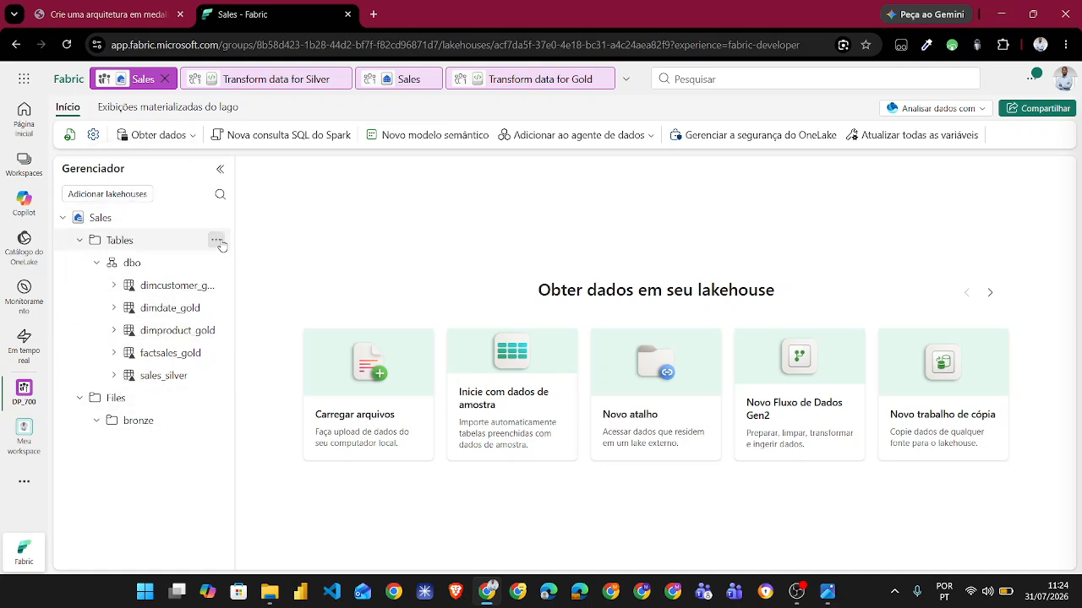
- Open the options of the Sales lakehouse's Tables folder, then collapse the dbo schema and the Tables folder
click(218, 242)
click(267, 375)
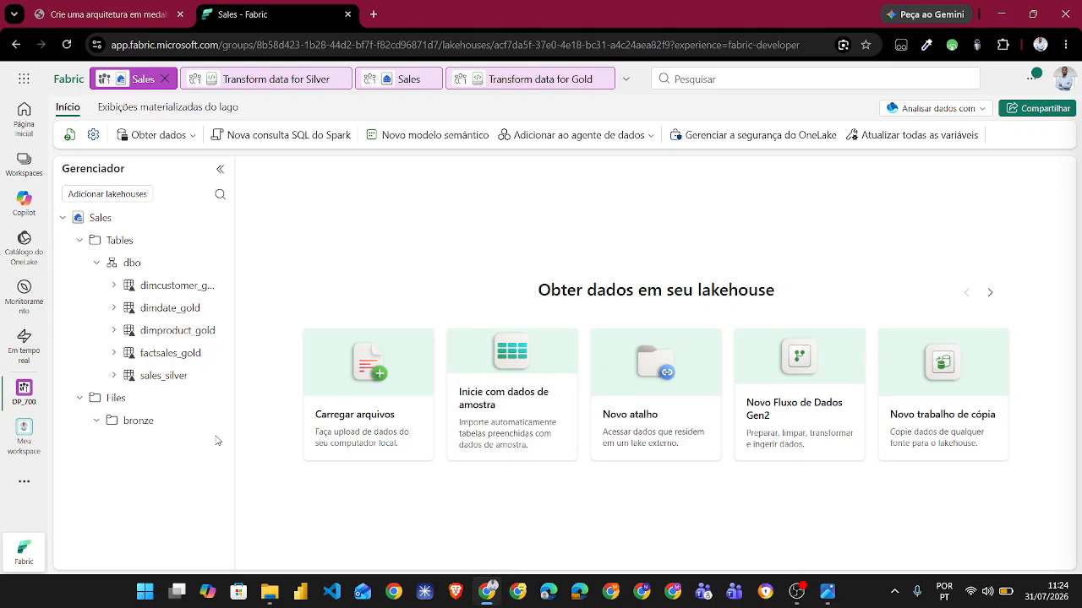
click(96, 263)
click(79, 240)
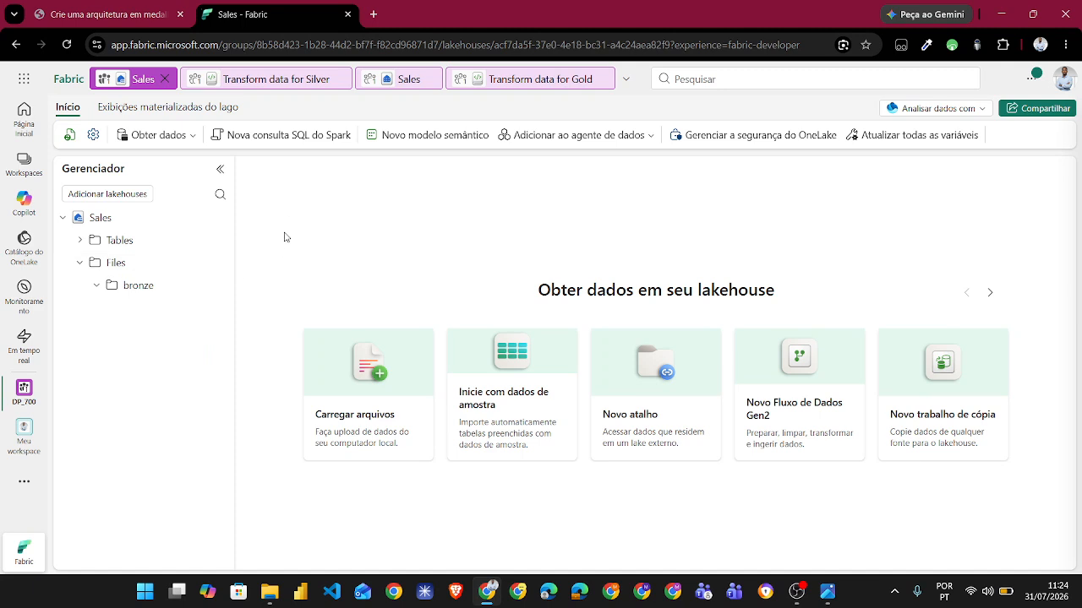